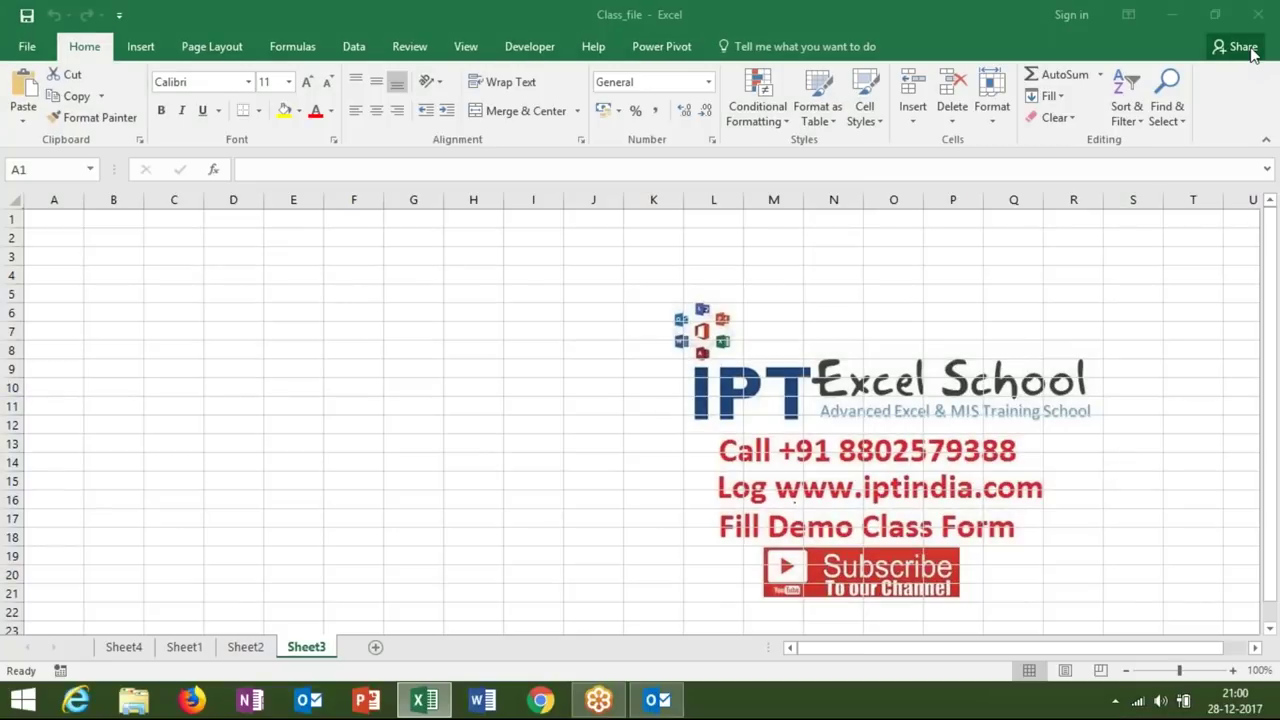
- Delete the Sheet2 worksheet and select cell A1 on Sheet3
click(288, 522)
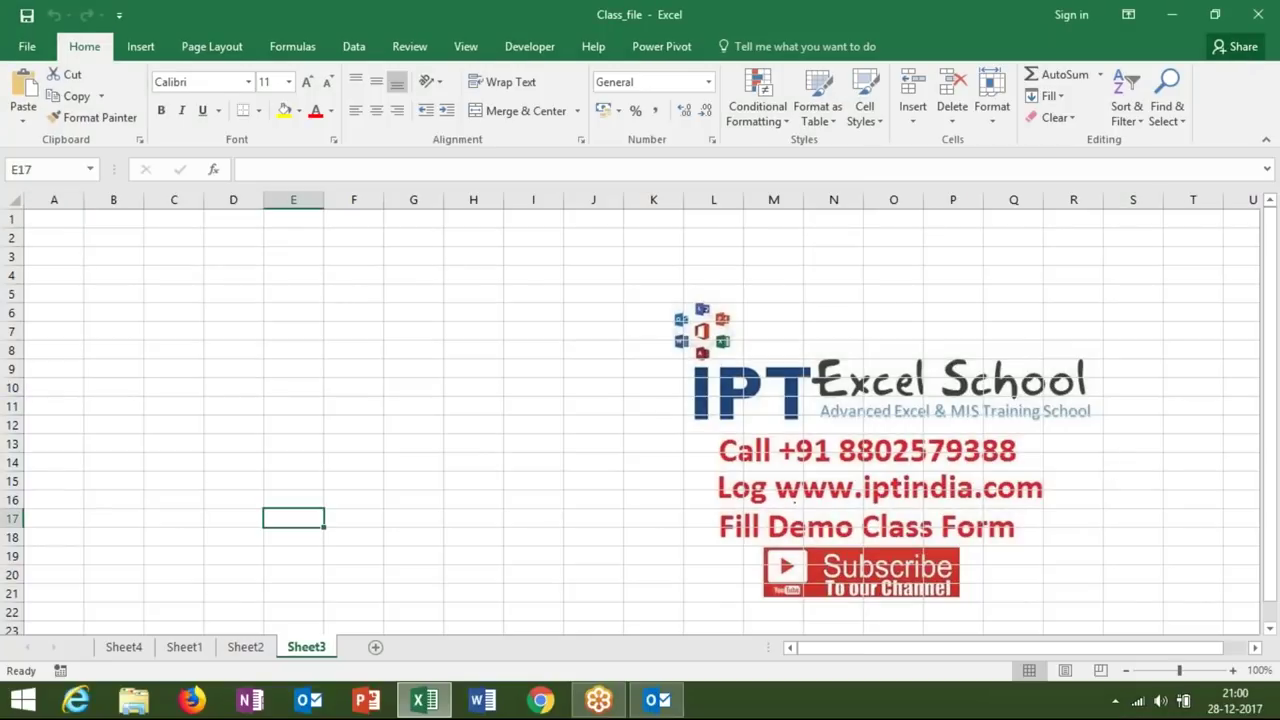
click(246, 647)
right_click(246, 647)
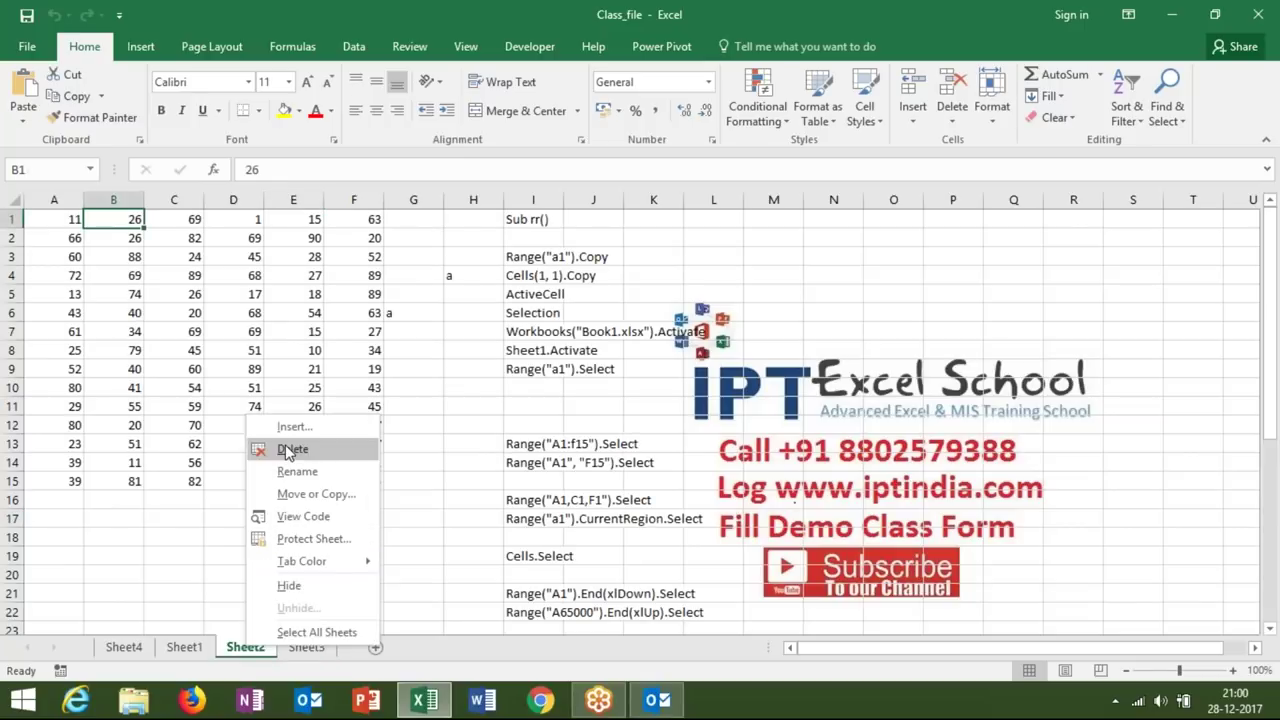
click(288, 452)
click(603, 397)
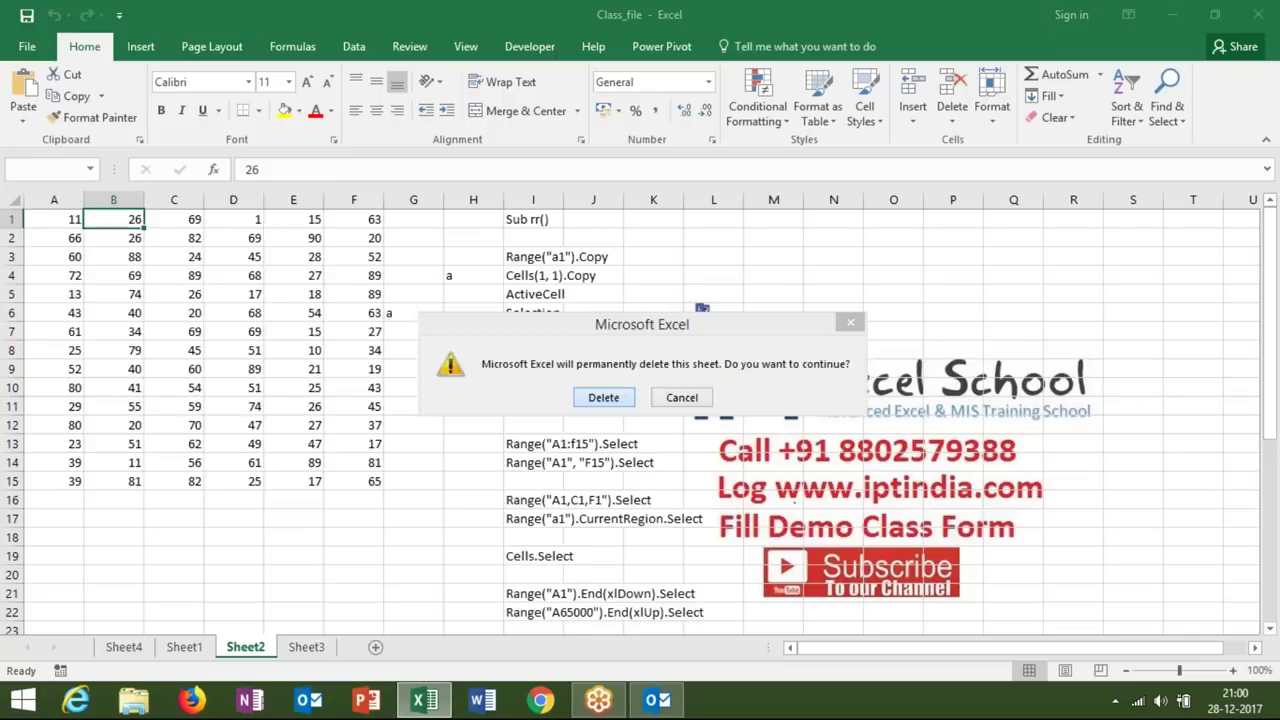
click(76, 223)
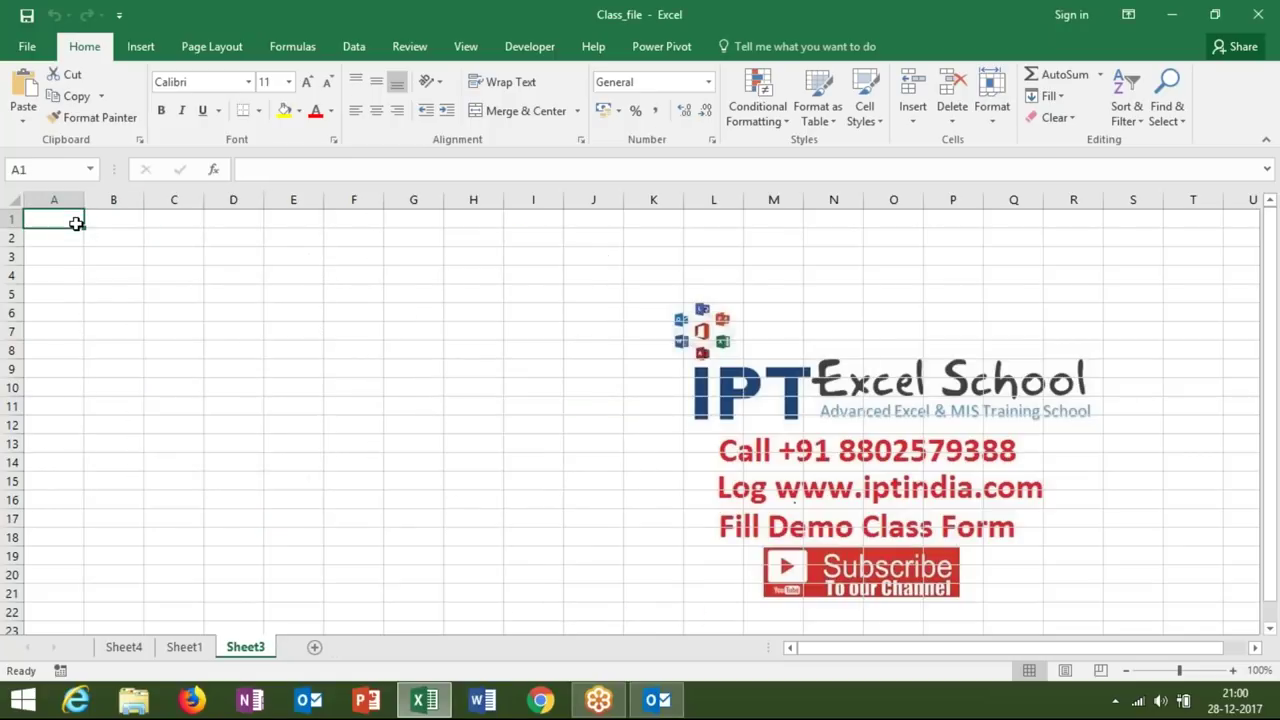
key(Return)
- Enter Noida in A1 and Delhi in A2
click(76, 223)
text(Noida)
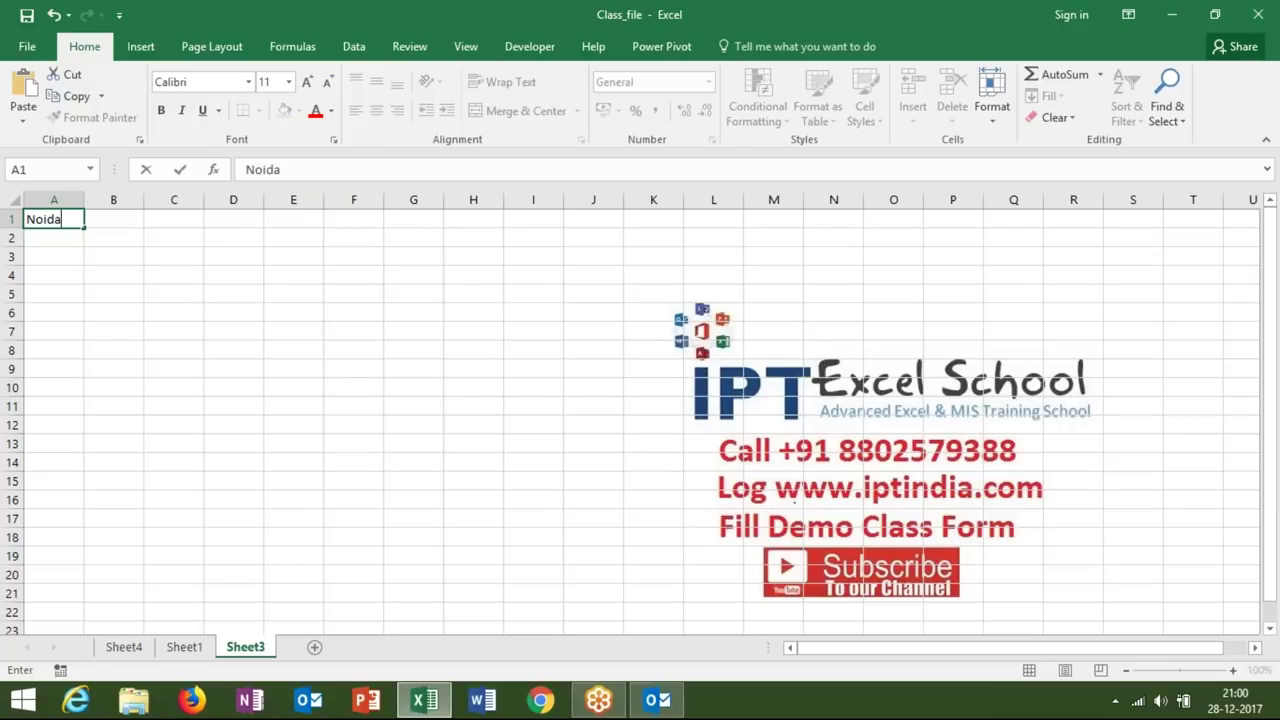
key(Return)
text(D)
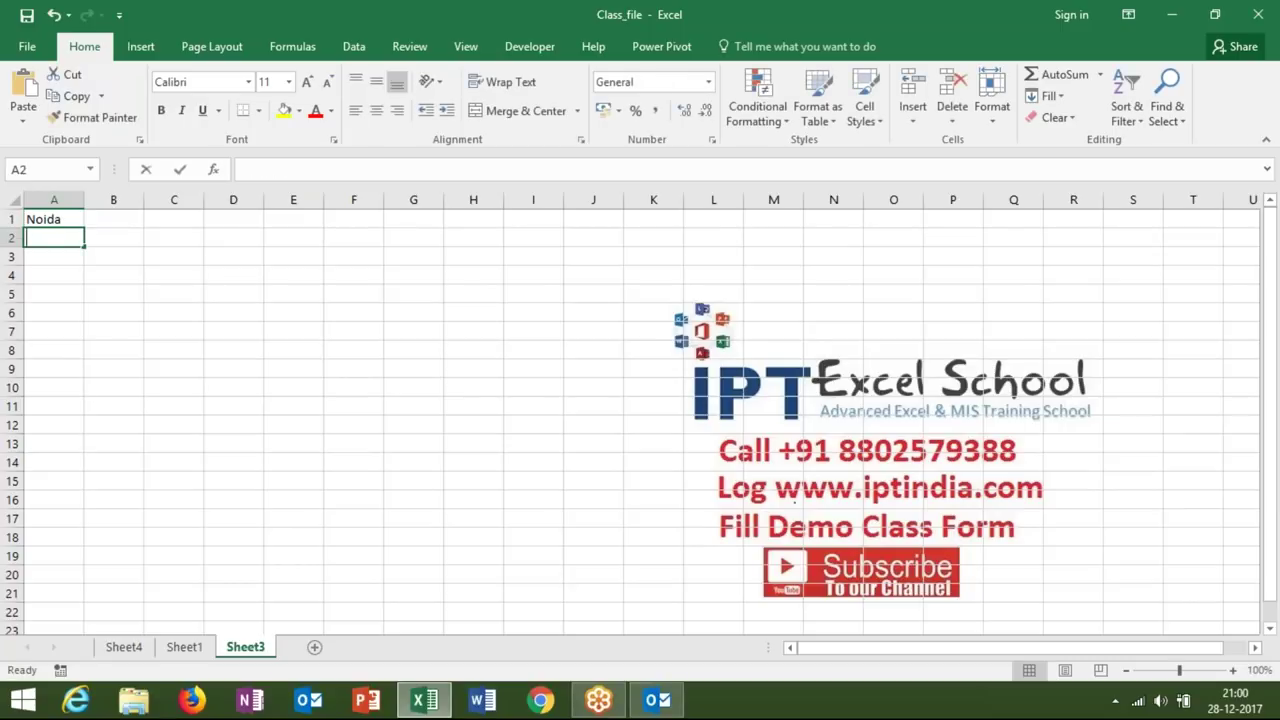
text(elhi)
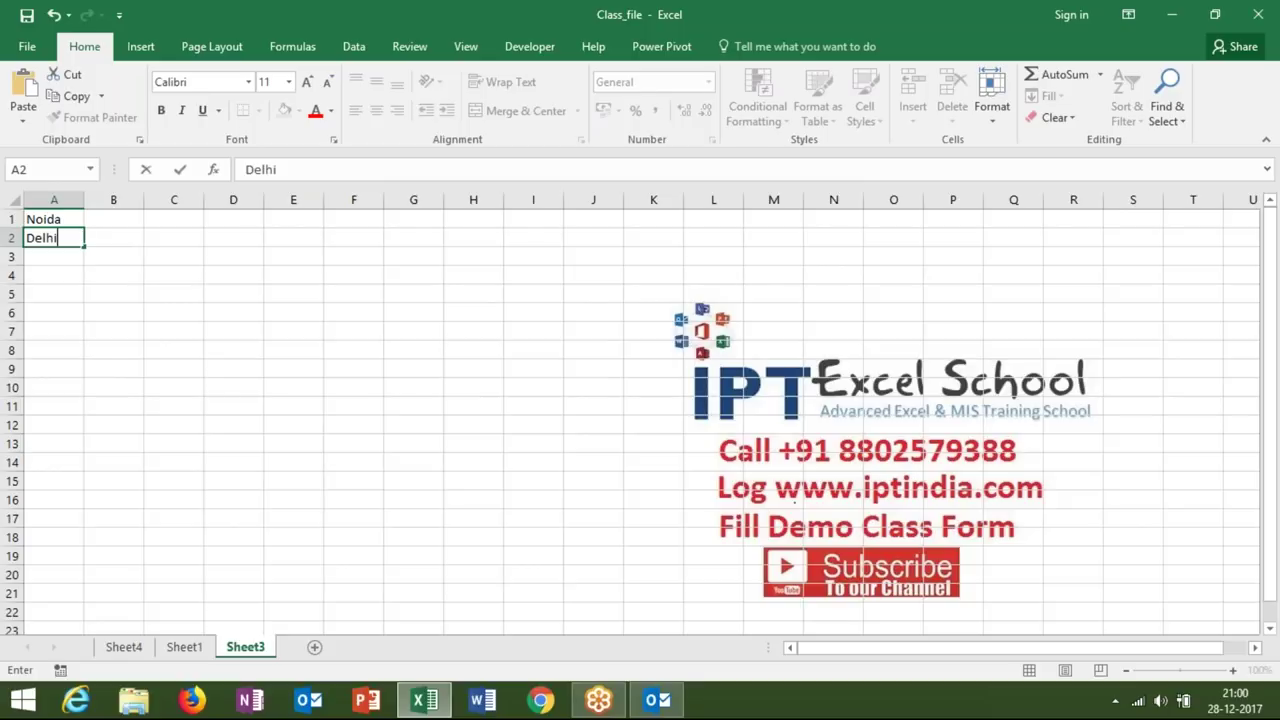
key(Tab)
key(Tab)
key(Tab)
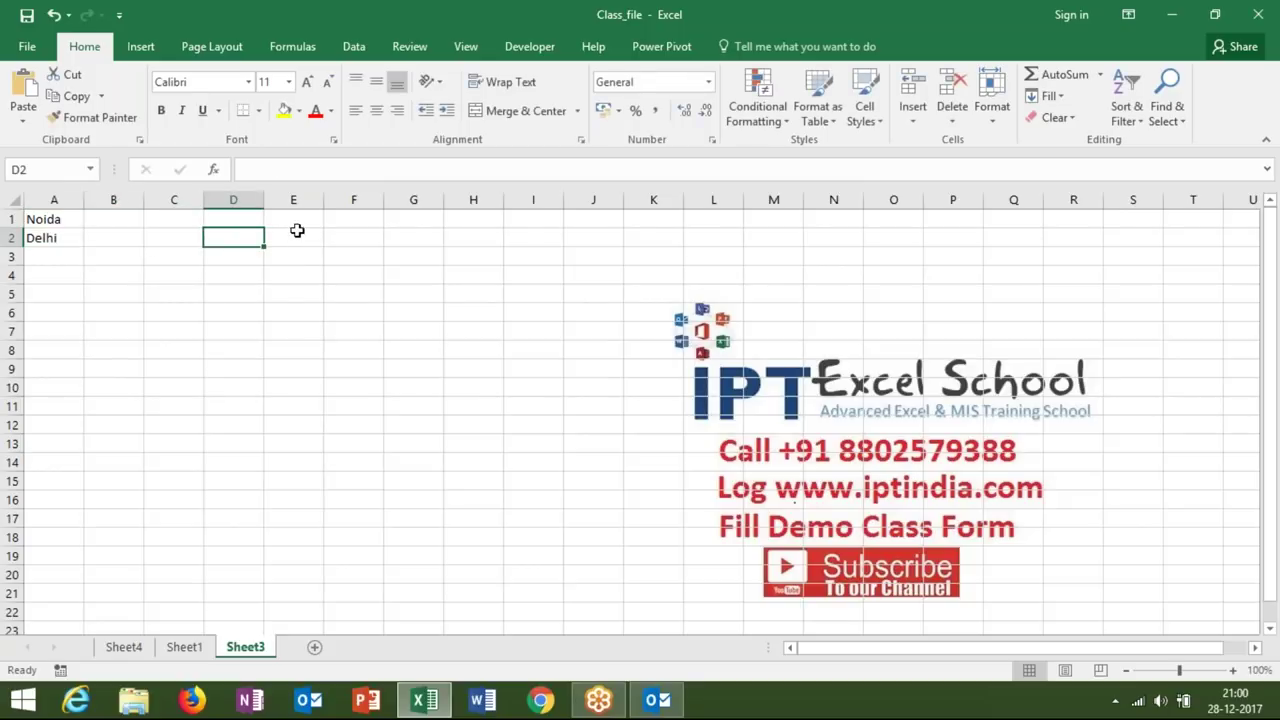
- Add the heading City in G2 and select G3 below it
click(427, 235)
text(C)
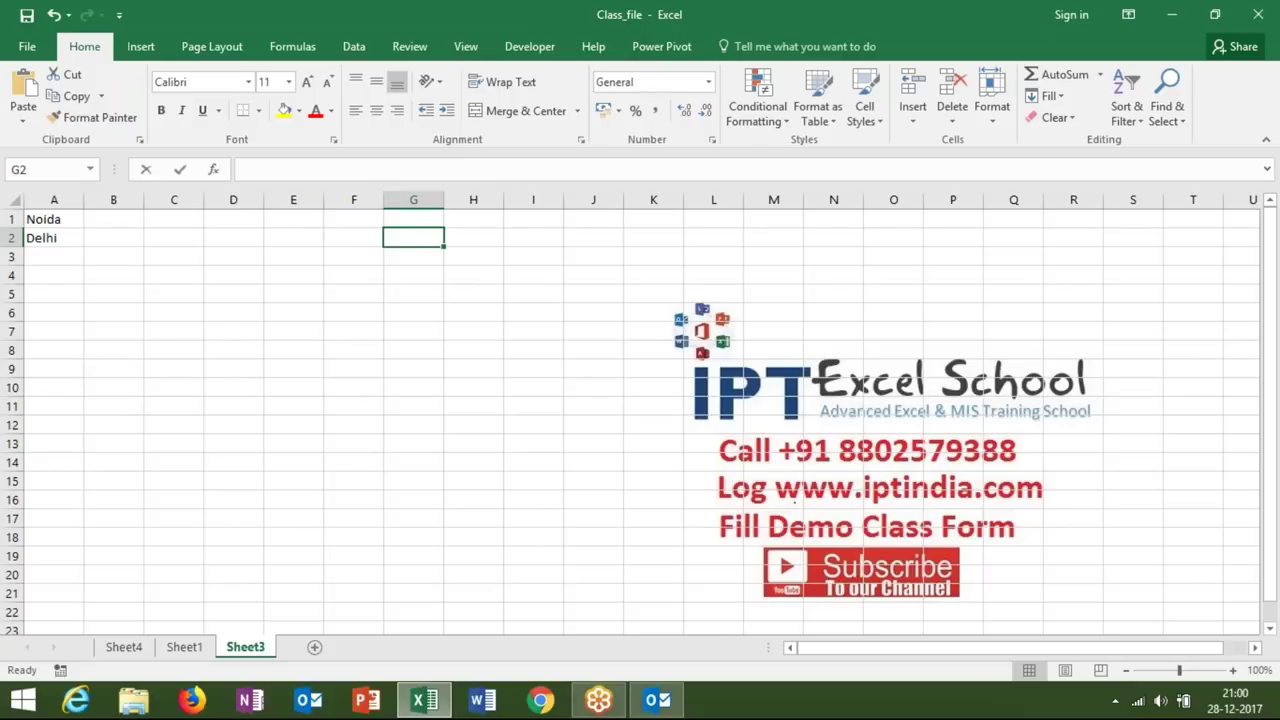
text(ity)
key(Tab)
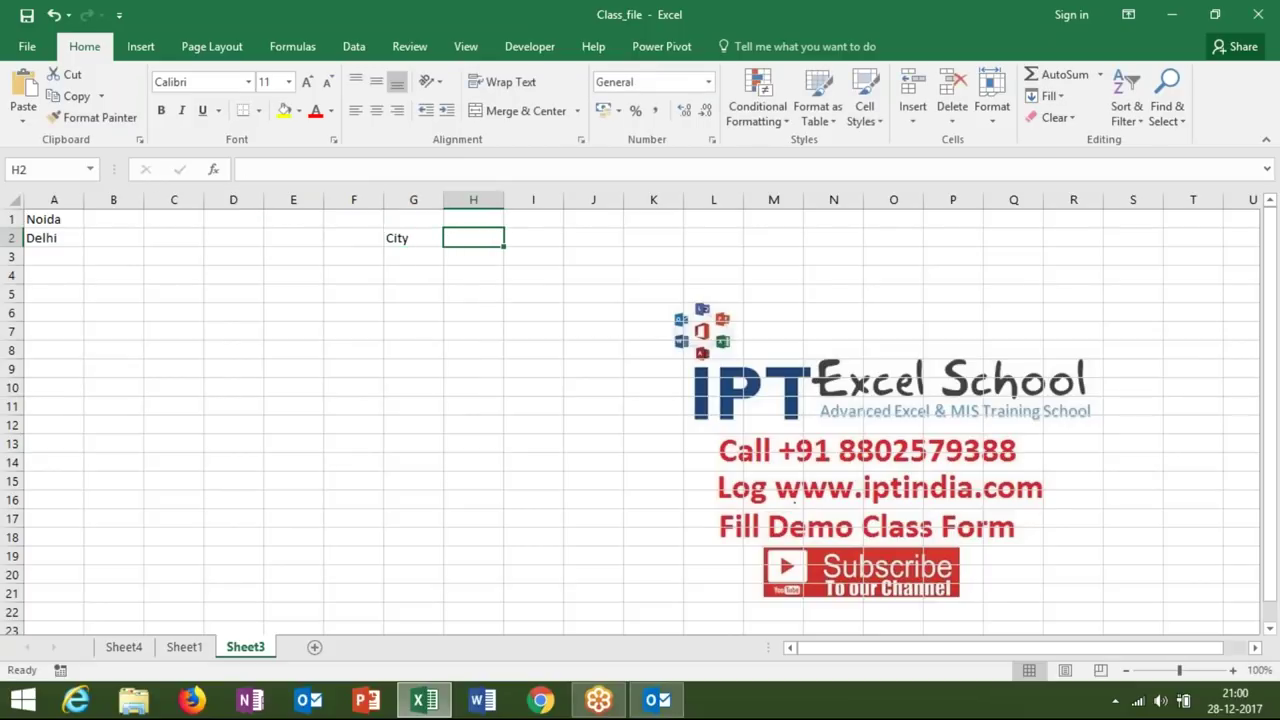
click(413, 256)
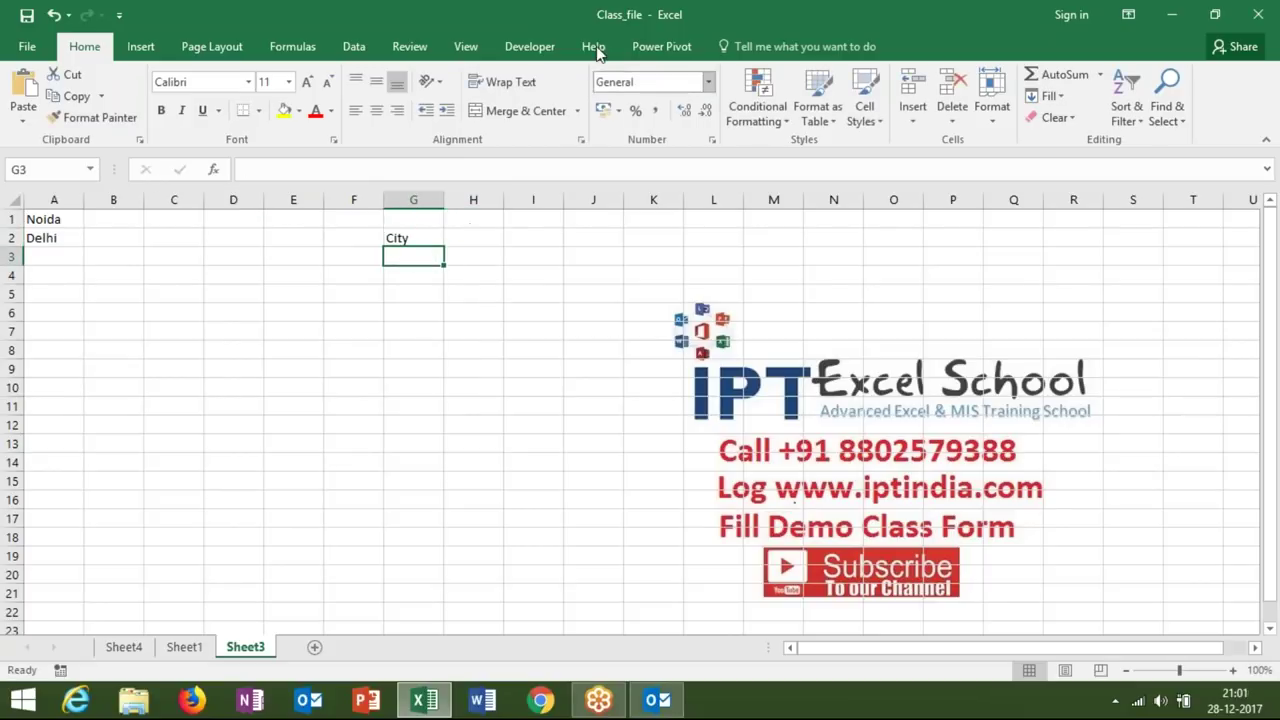
- Give G3 list validation with source $A$1:$A$2
click(392, 50)
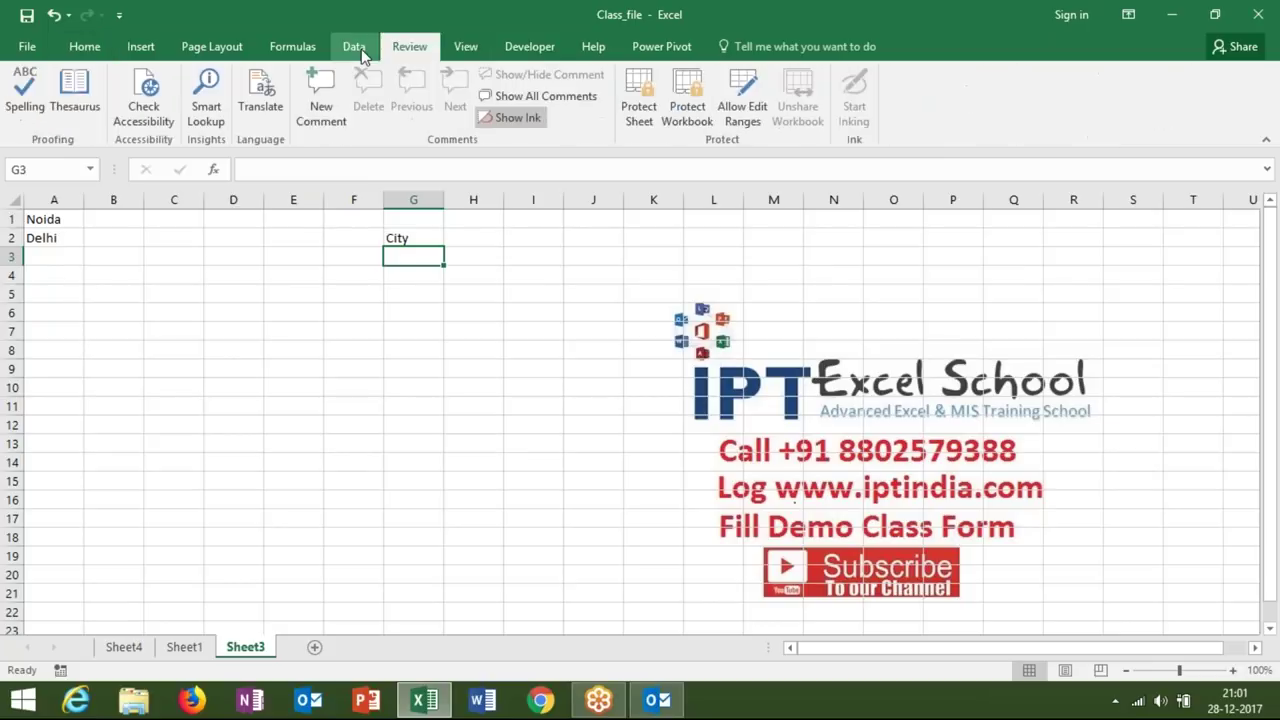
click(360, 50)
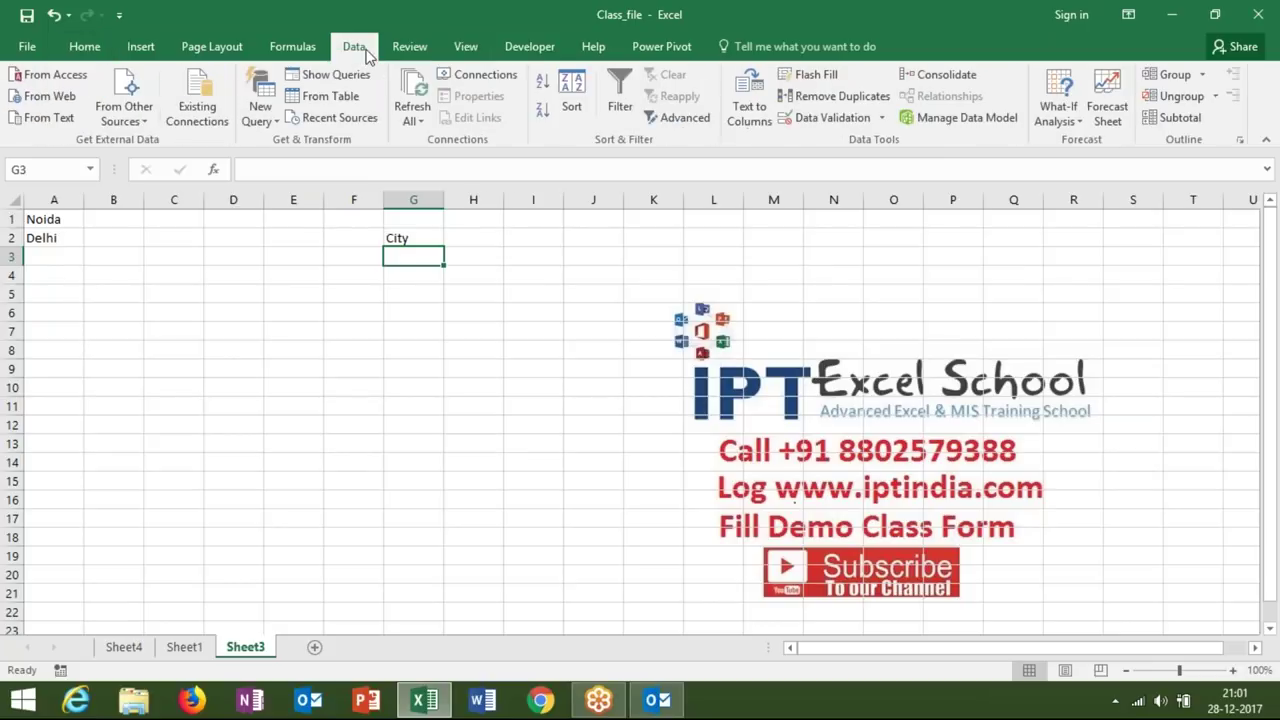
click(816, 119)
click(486, 229)
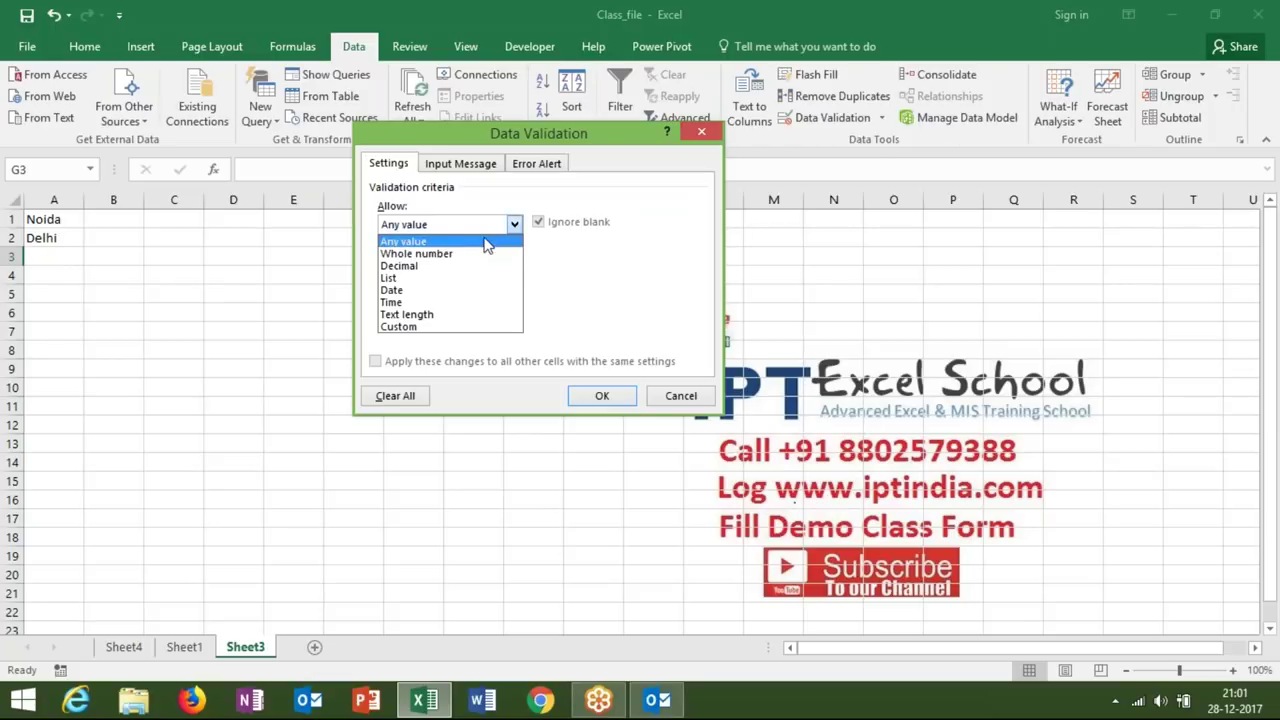
click(475, 279)
click(455, 301)
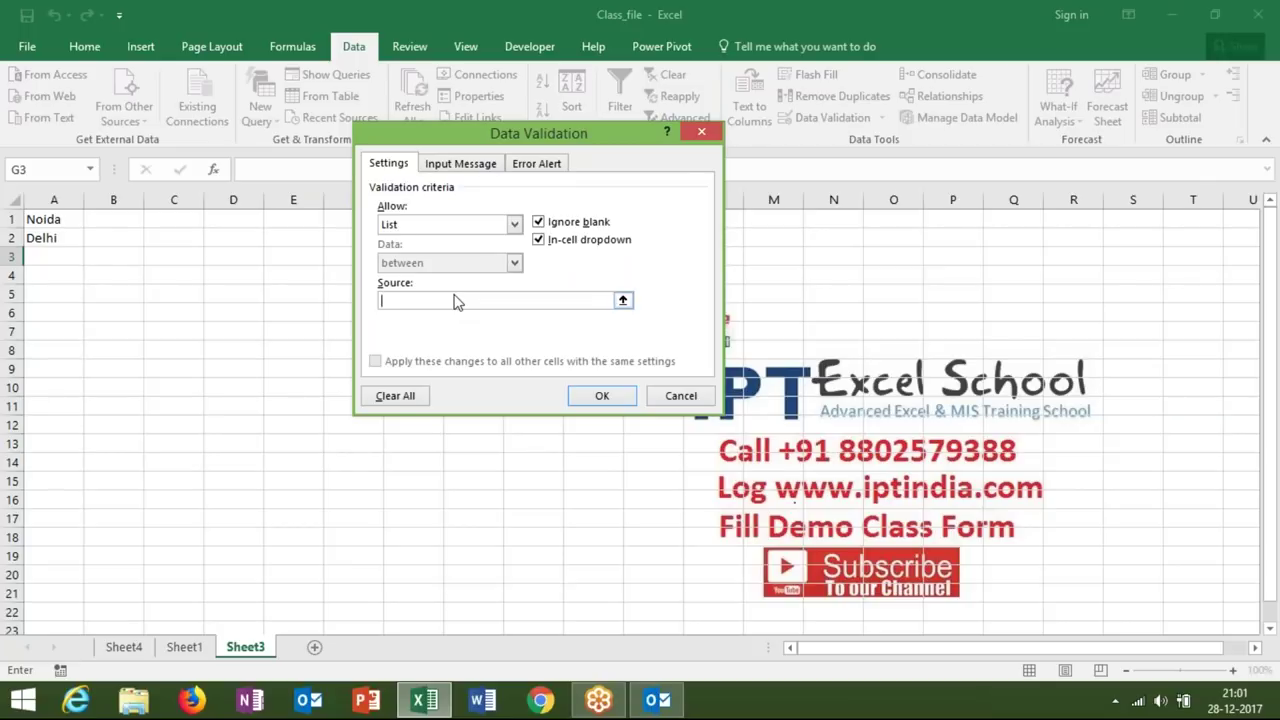
drag(70, 222, 70, 237)
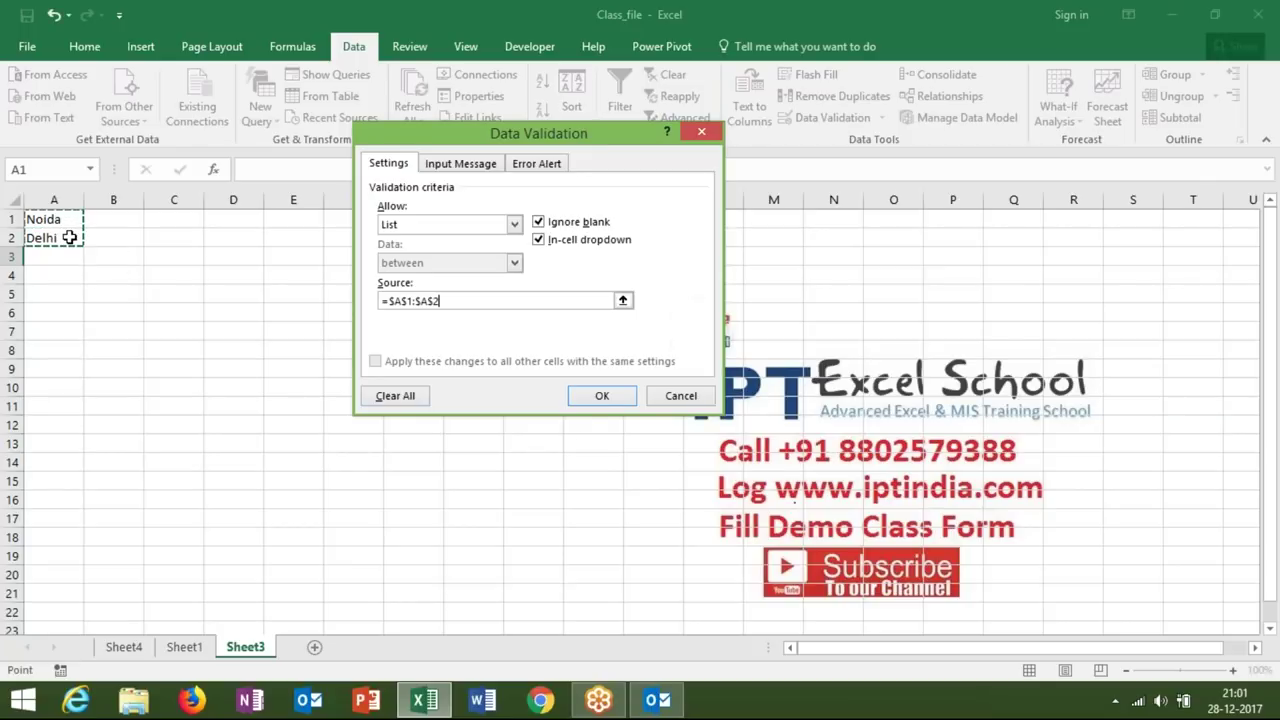
click(602, 396)
- Choose Noida from G3's dropdown and type the heading Area in H2
click(424, 258)
click(452, 257)
click(446, 273)
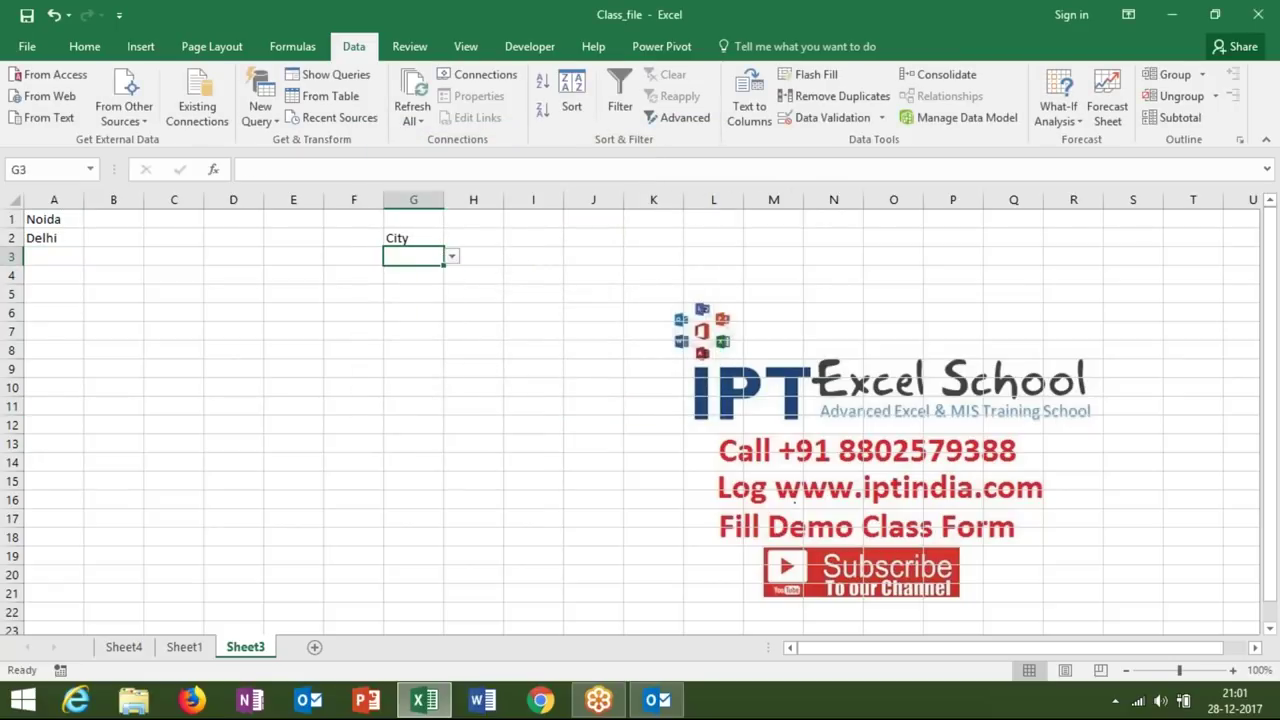
click(472, 243)
text(Area)
- List the areas South, East, West, North, Central and NCR in B2:B7
click(432, 274)
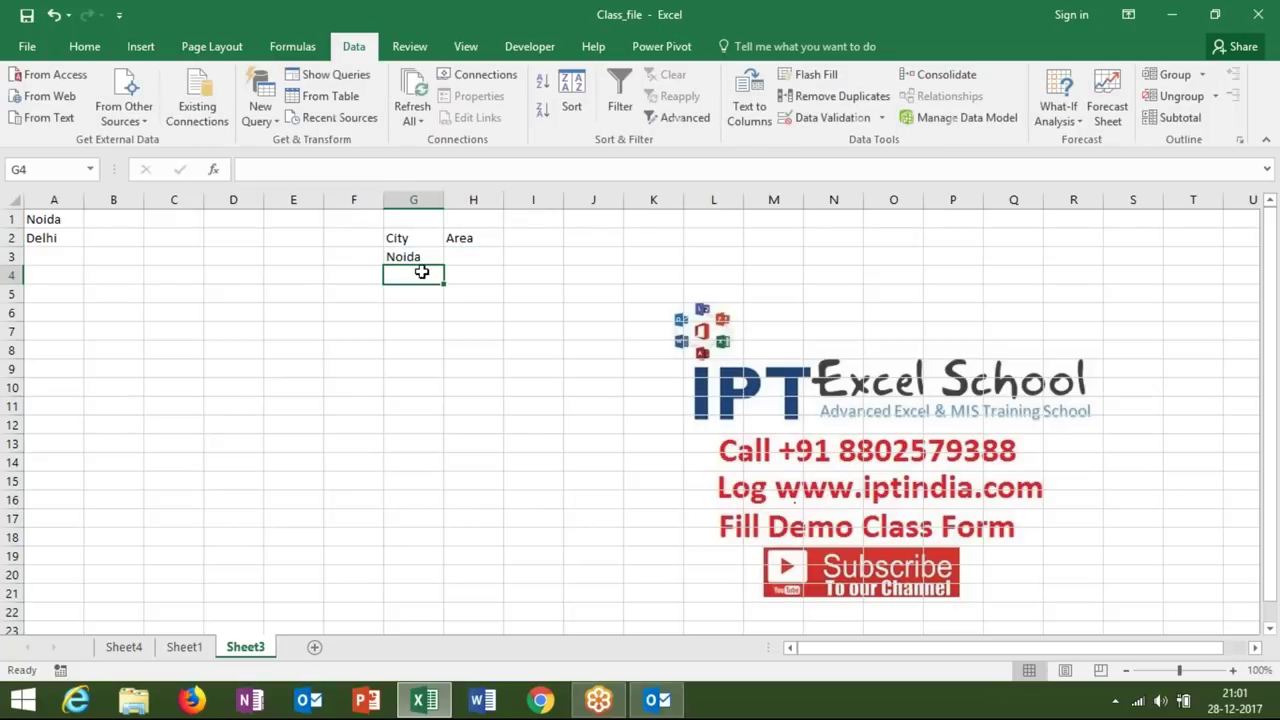
click(129, 240)
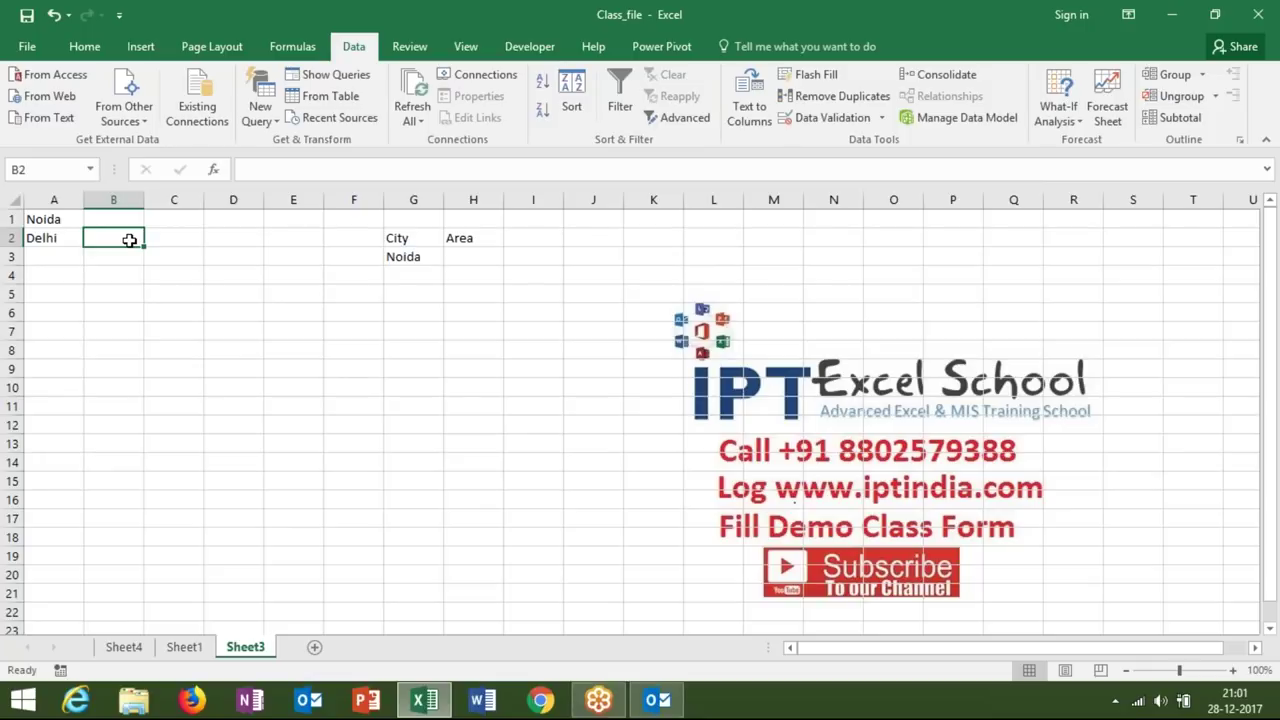
text(South)
key(Return)
text(East)
key(Return)
text(West)
key(Return)
text(N)
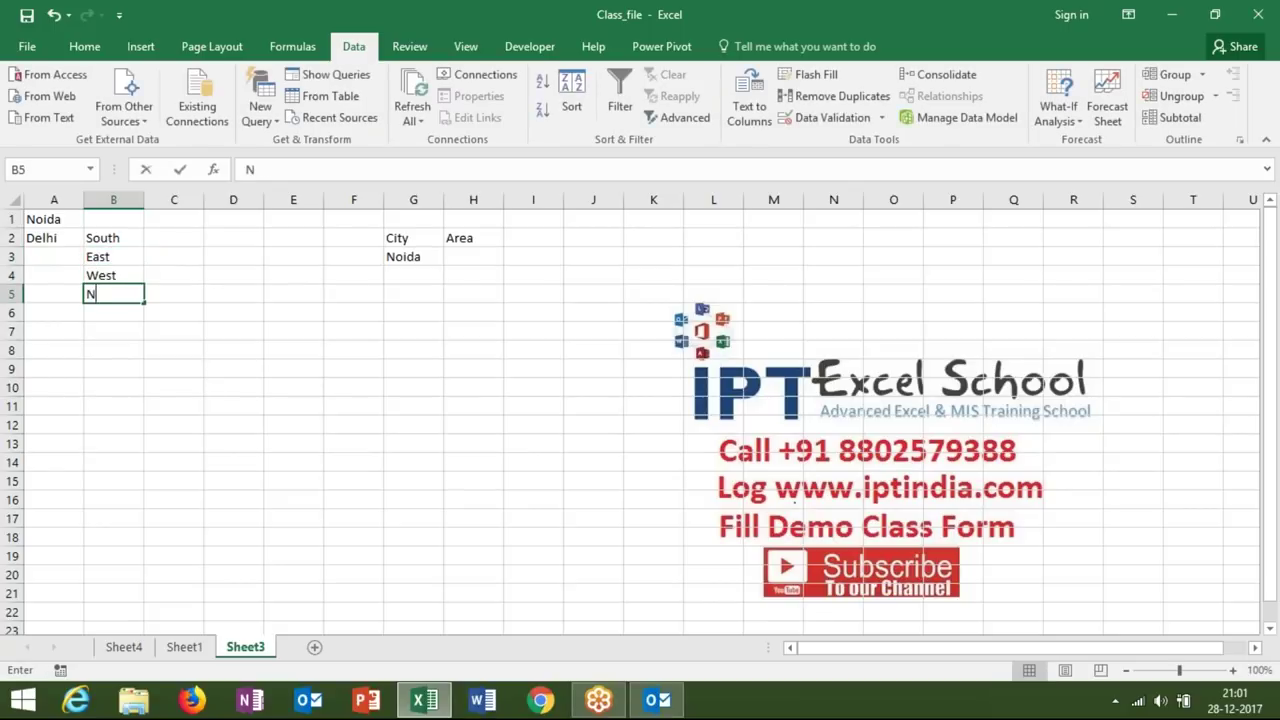
text(orth)
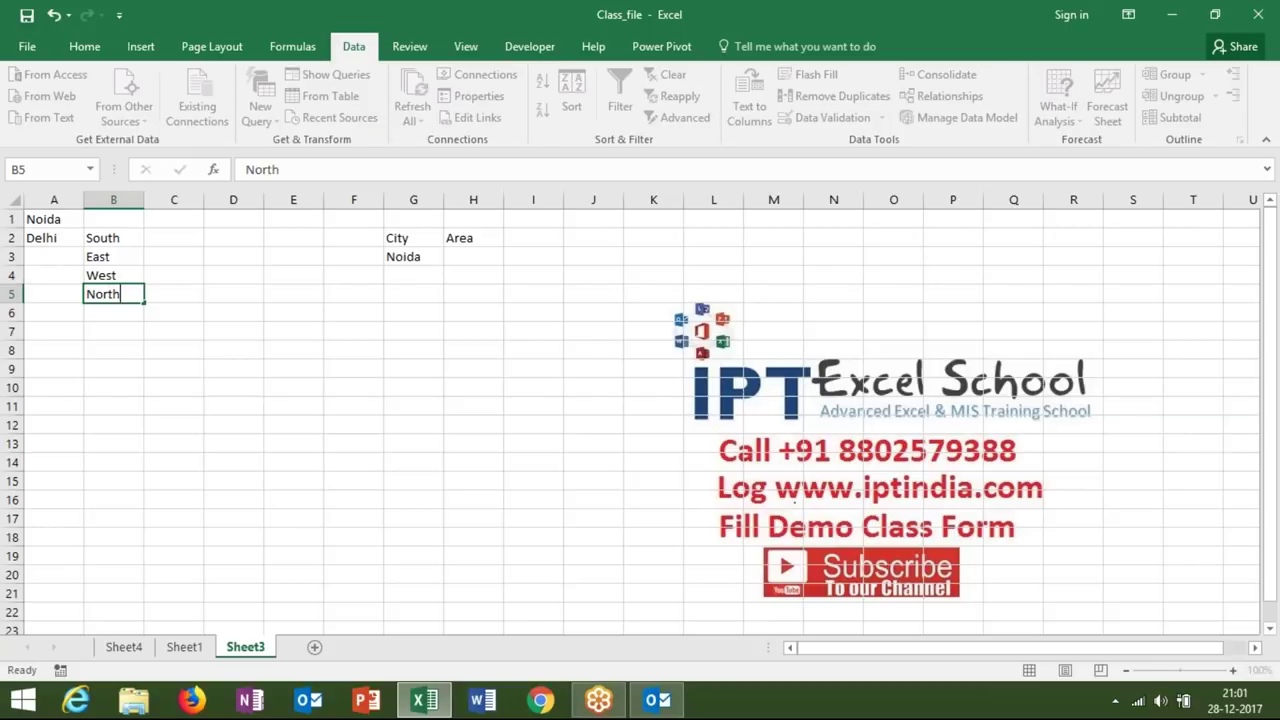
key(Return)
text(Centarl)
key(BackSpace)
key(BackSpace)
key(BackSpace)
text(ral)
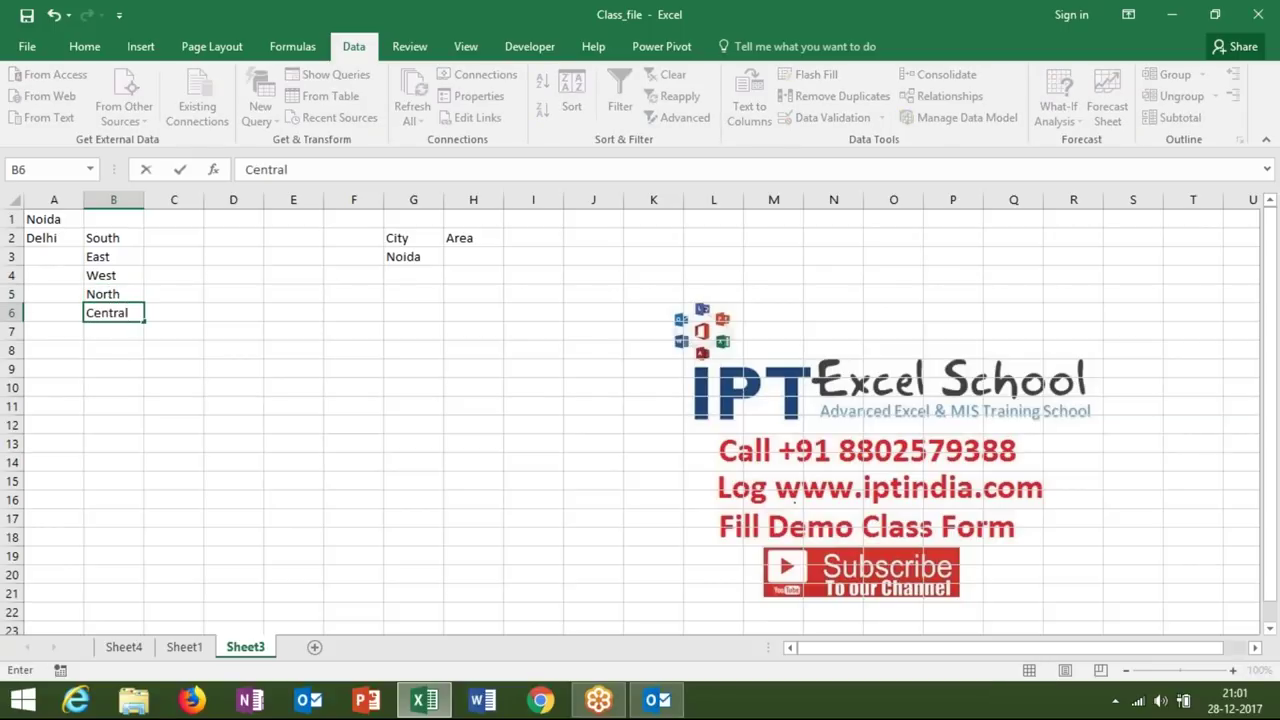
key(Return)
text(NCT)
key(BackSpace)
text(R)
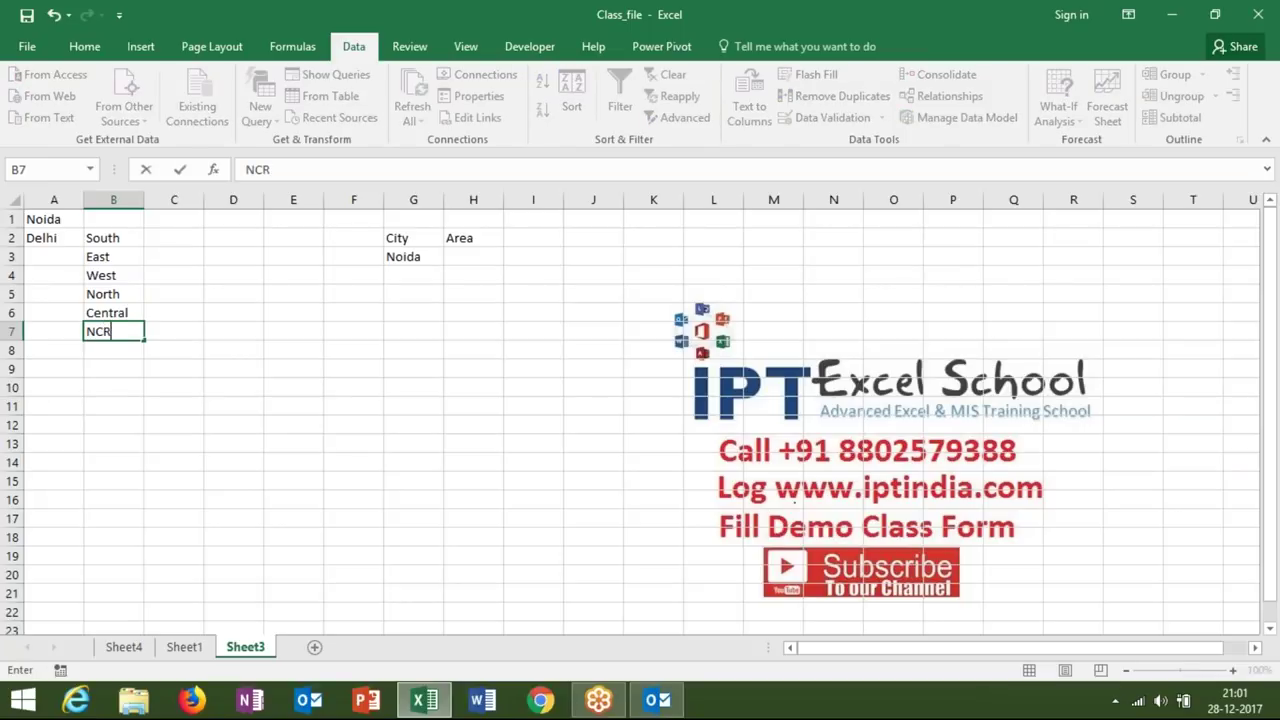
- Enter Sec-1 in C2 and fill the series down to Sec-15 in C16
click(174, 241)
text(Sec-1)
key(Return)
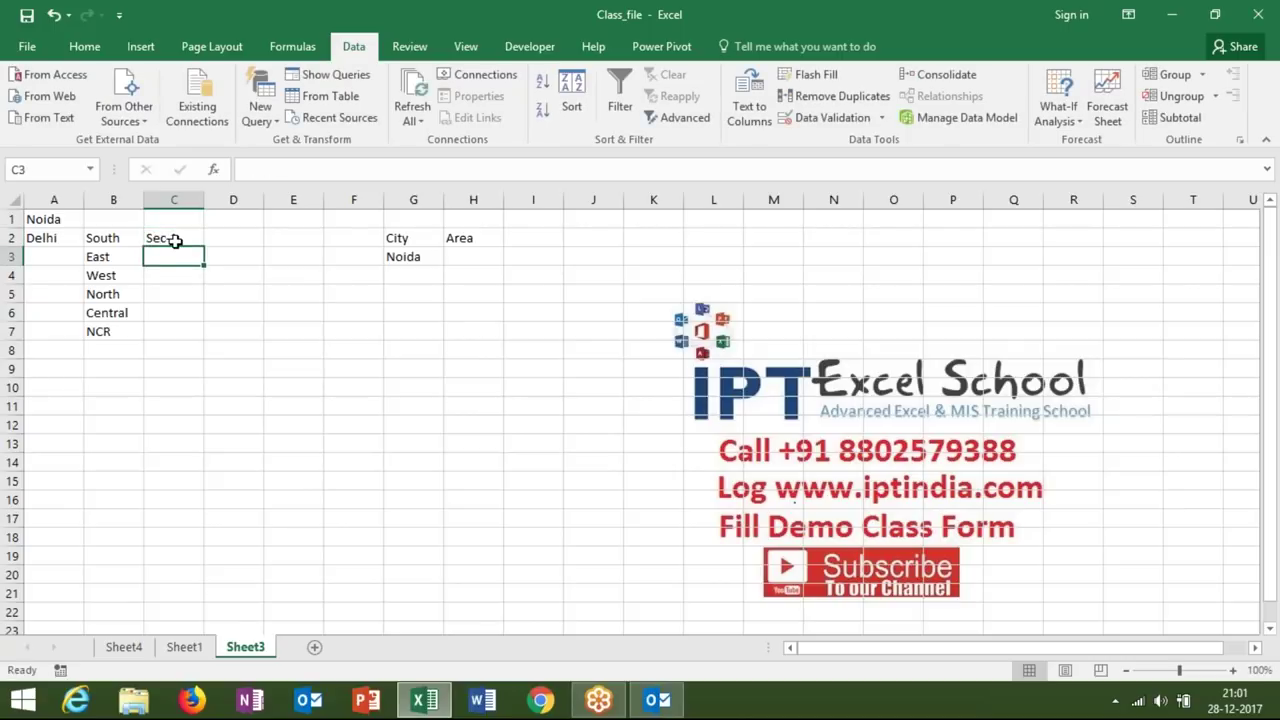
click(177, 241)
drag(205, 251, 205, 510)
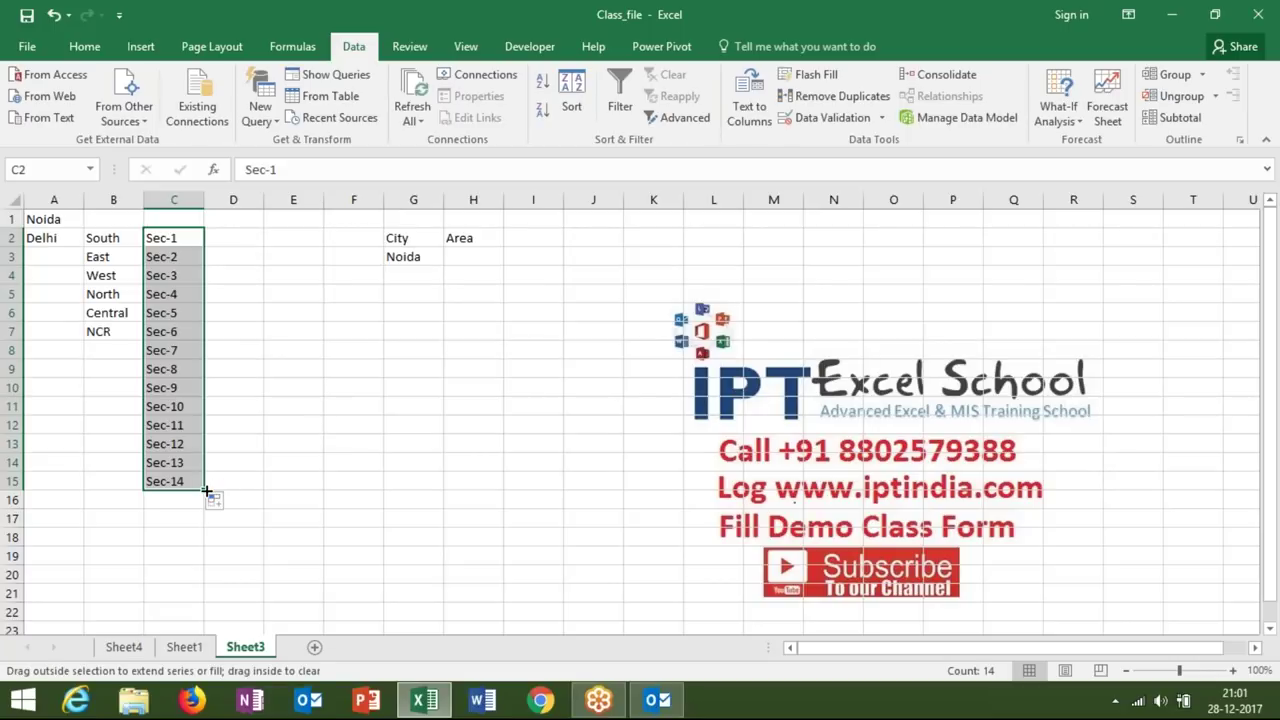
click(406, 256)
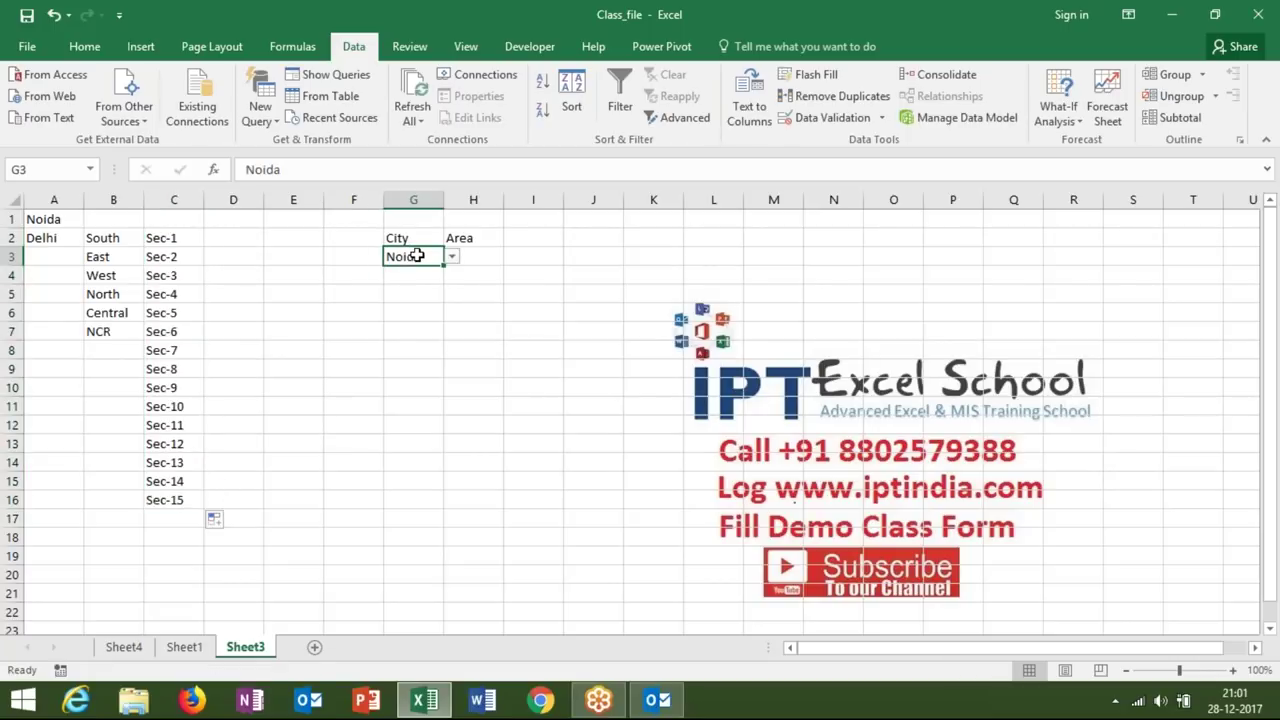
- Set G3's city to Delhi, then select the Delhi areas in B2:B7
click(453, 259)
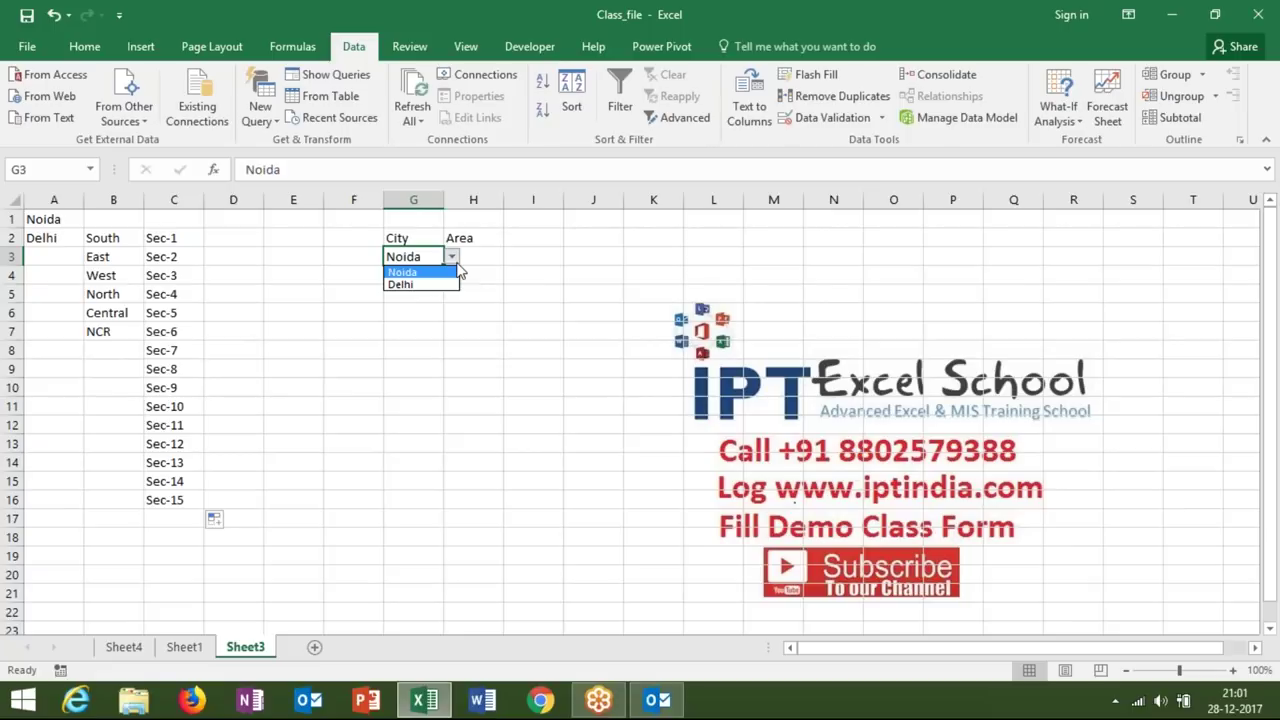
click(452, 272)
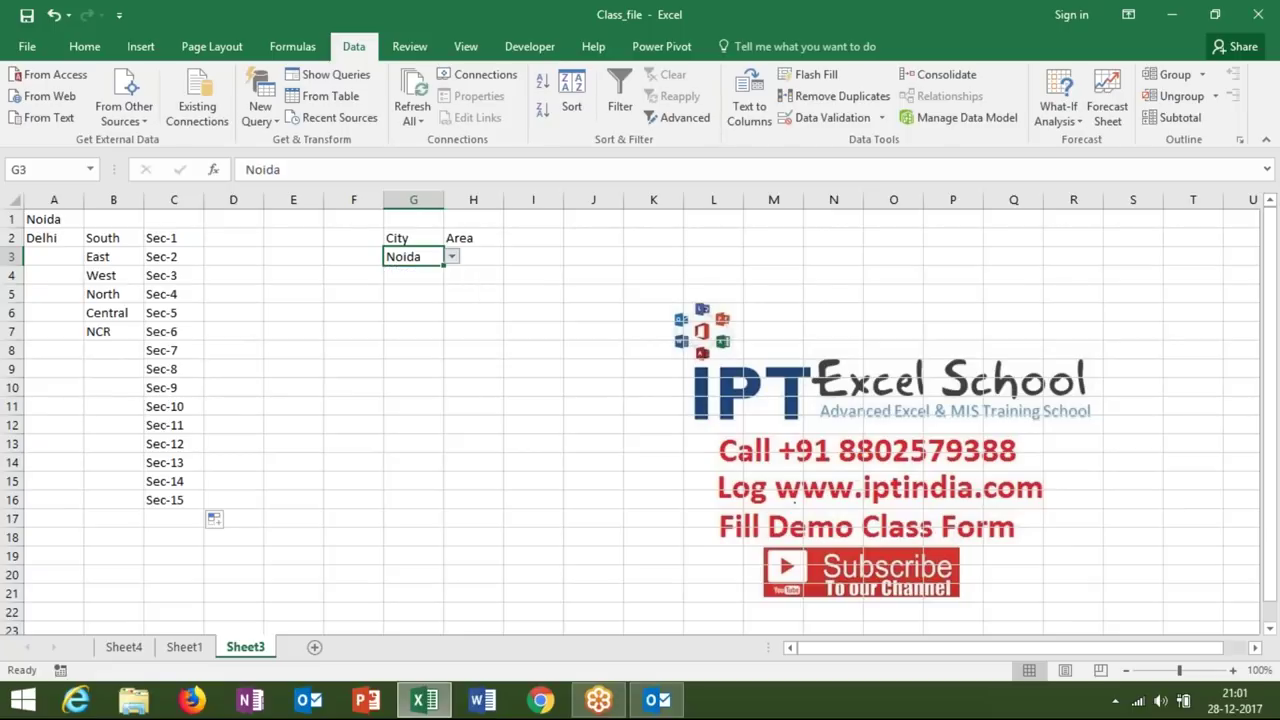
click(477, 260)
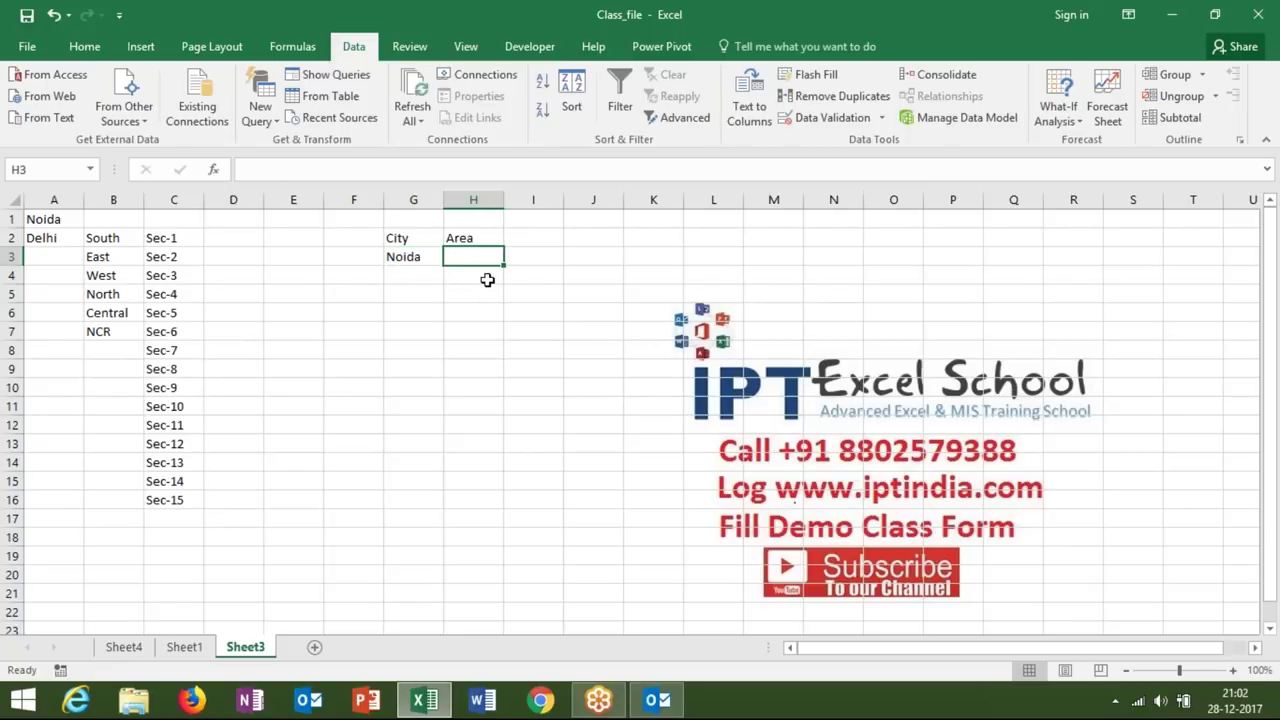
click(424, 257)
click(452, 260)
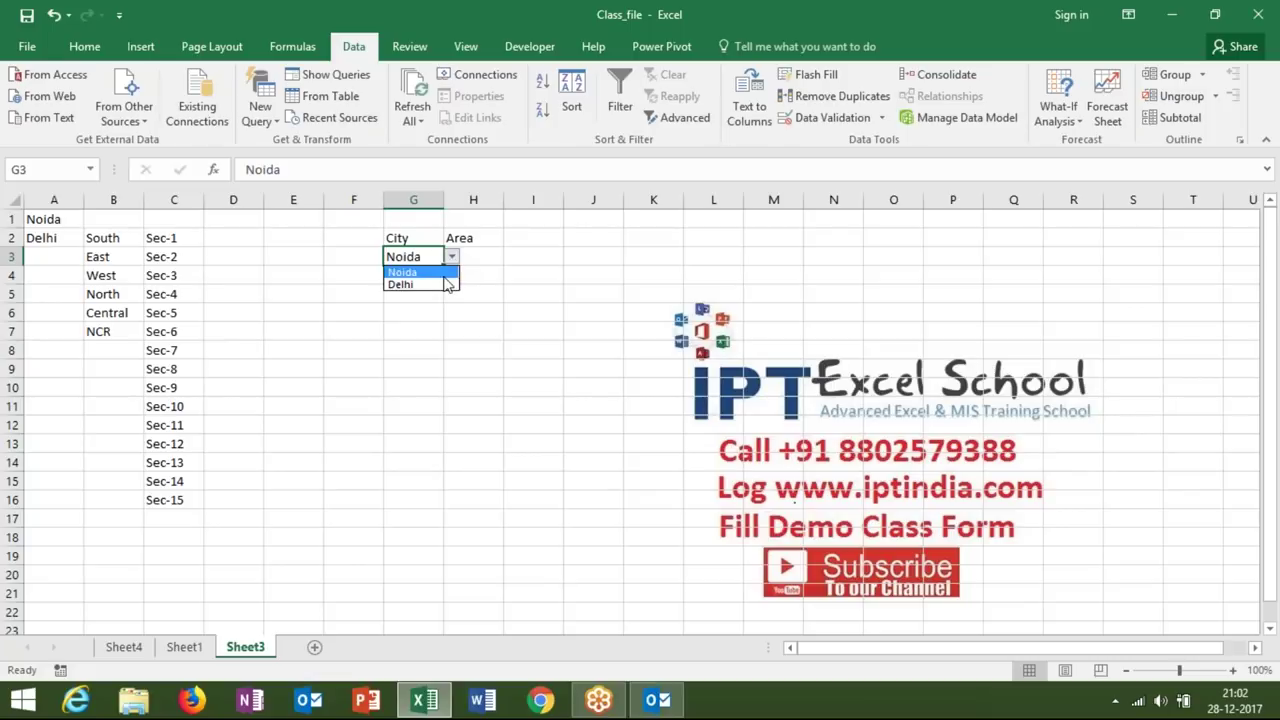
click(449, 285)
click(480, 261)
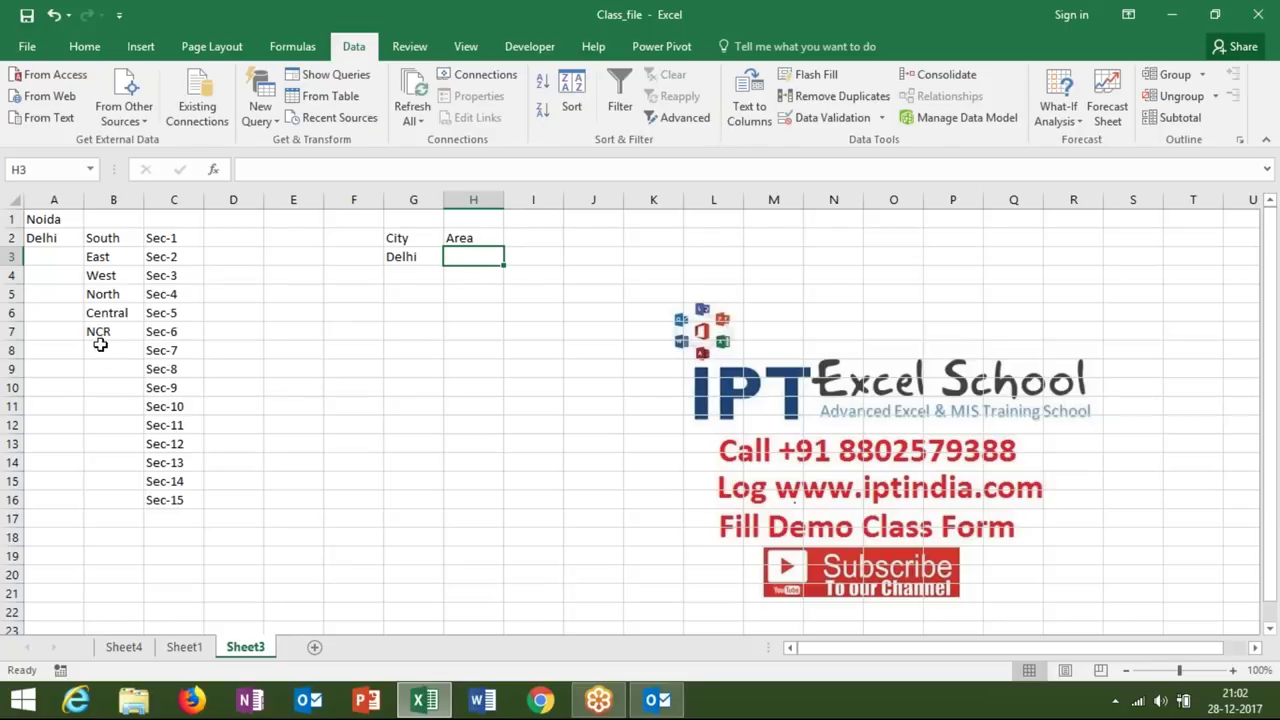
drag(118, 238, 116, 333)
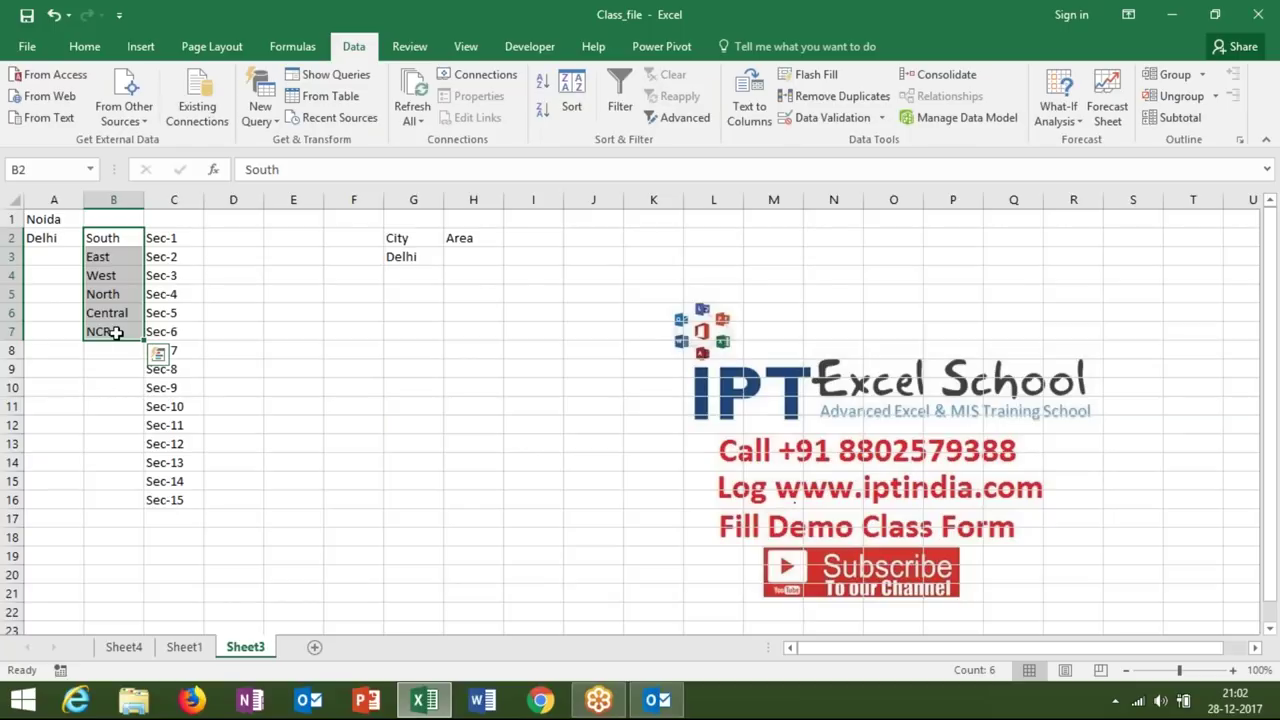
- Define the name Delhi for the areas in B2:B7
click(297, 50)
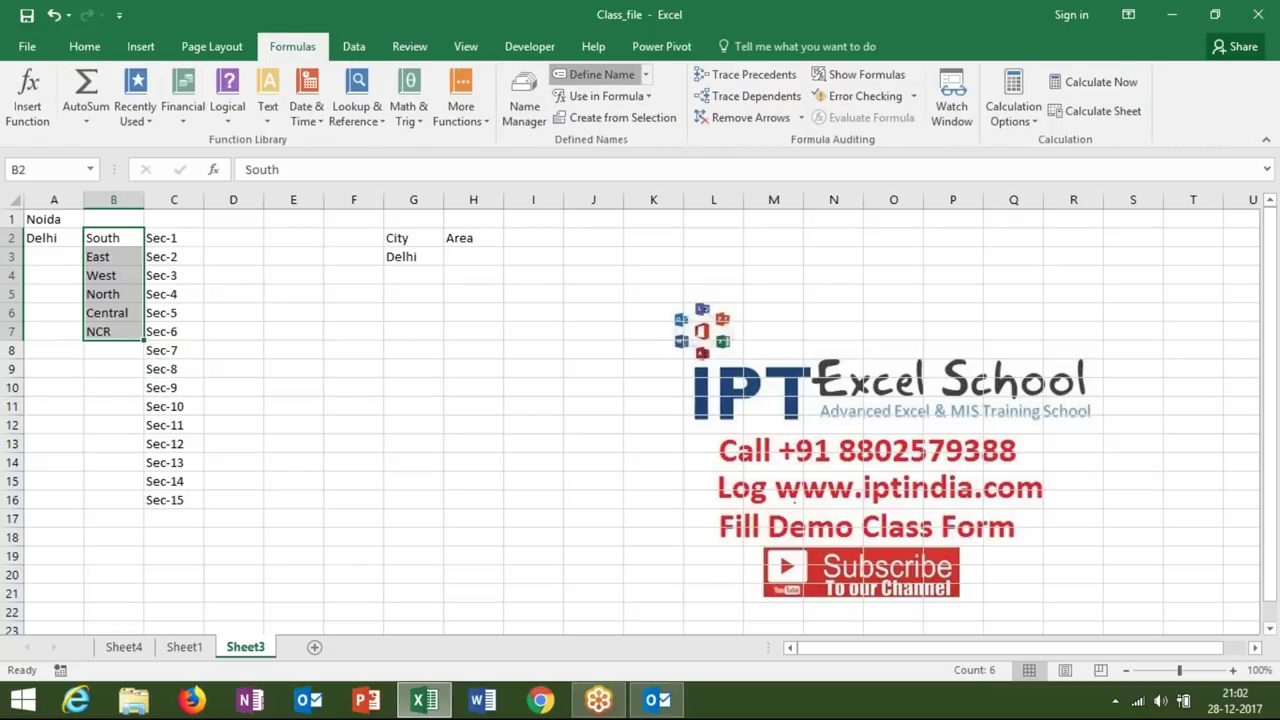
click(598, 74)
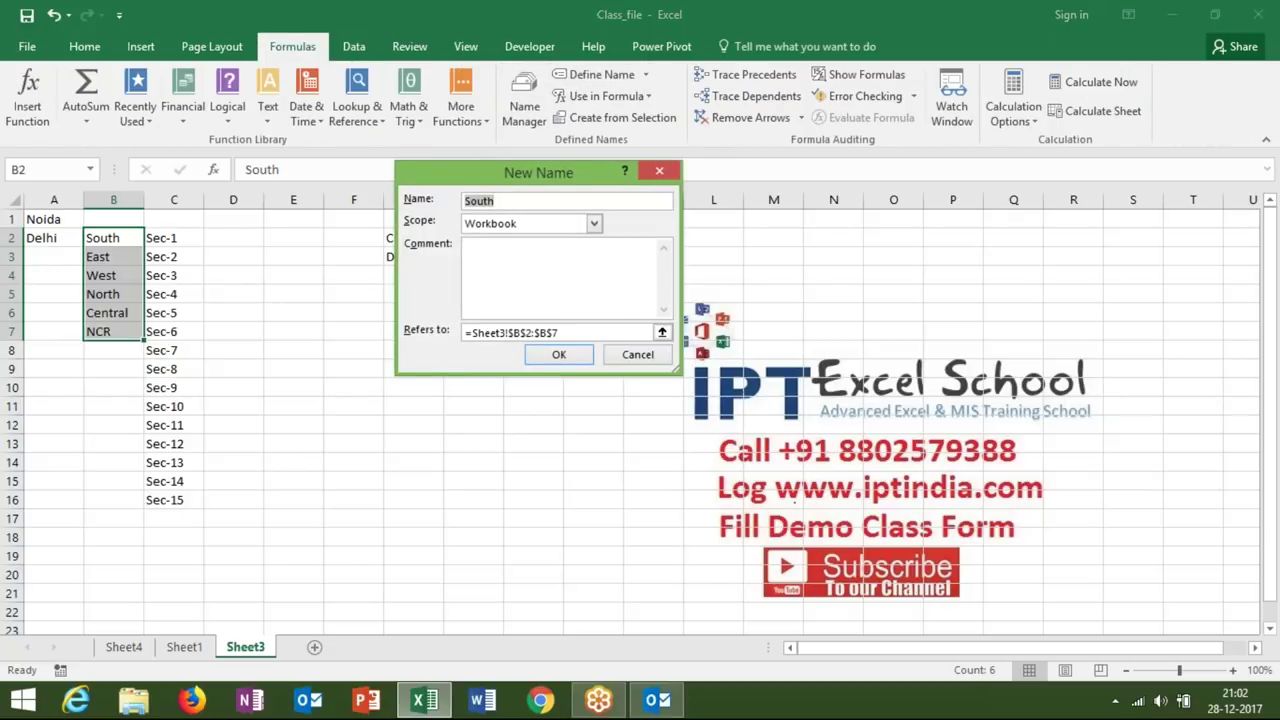
text(City)
key(BackSpace)
key(BackSpace)
key(BackSpace)
key(BackSpace)
text(Delhi)
click(558, 355)
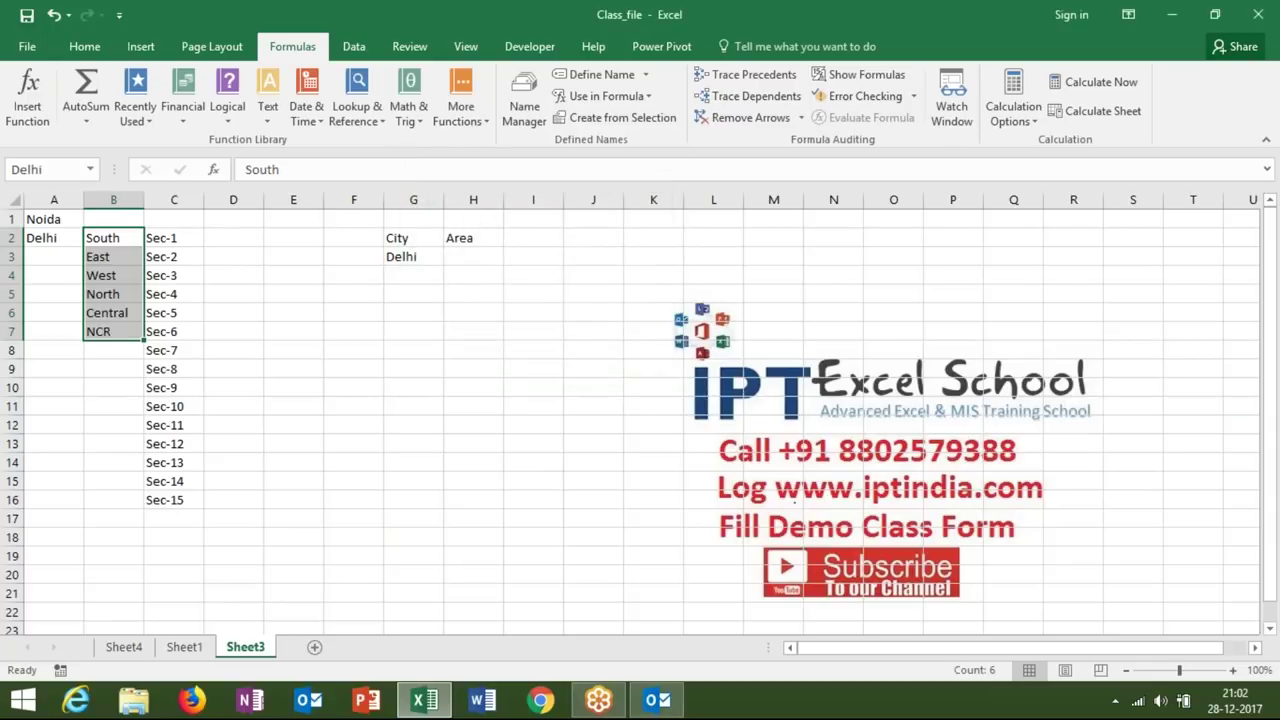
- Define the name Noida for the sectors in C2:C16, then select H3
click(174, 240)
key(ctrl+shift+Down)
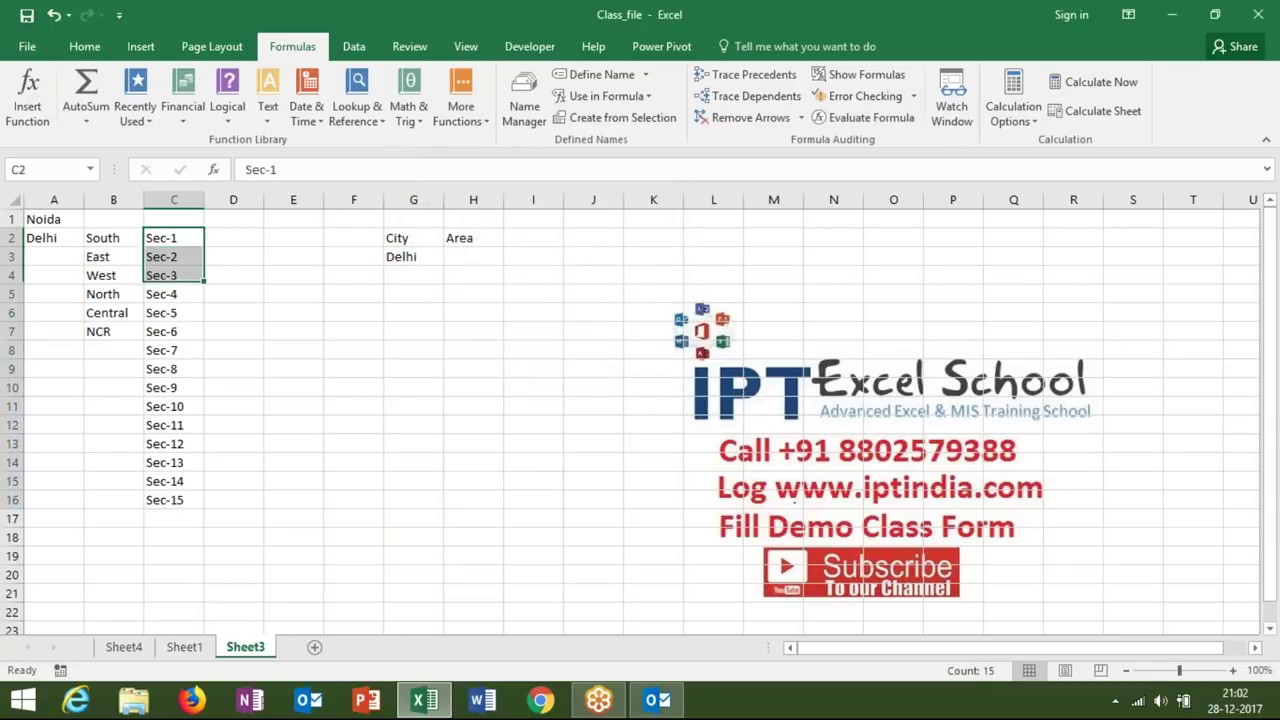
click(598, 74)
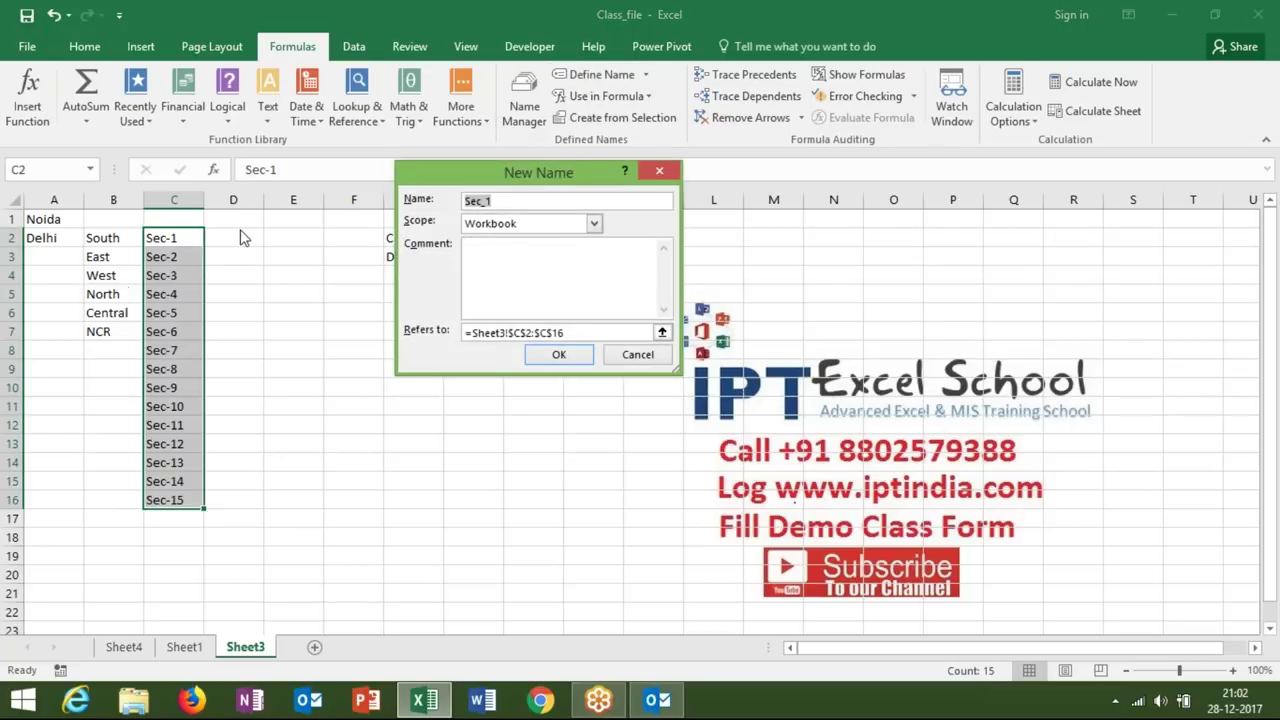
key(BackSpace)
text(Noida)
click(555, 356)
click(474, 258)
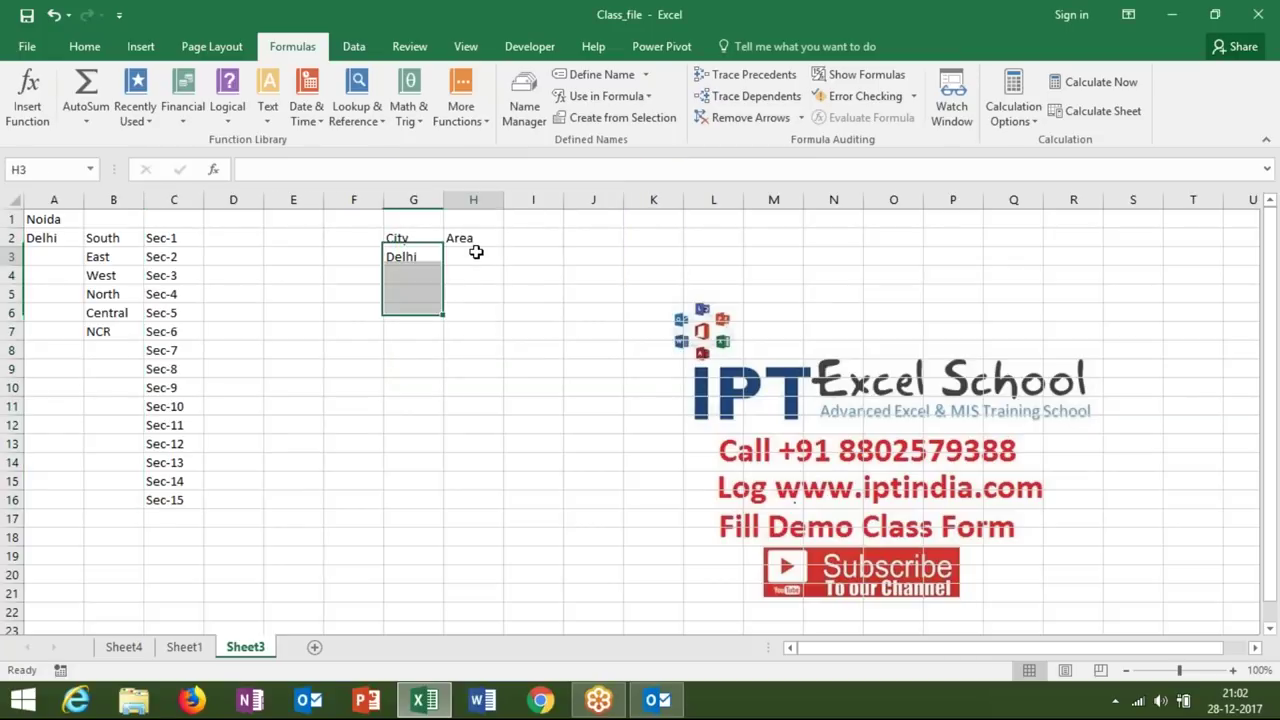
- Give H3 list validation with source =delhi and check its dropdown
click(354, 46)
click(848, 120)
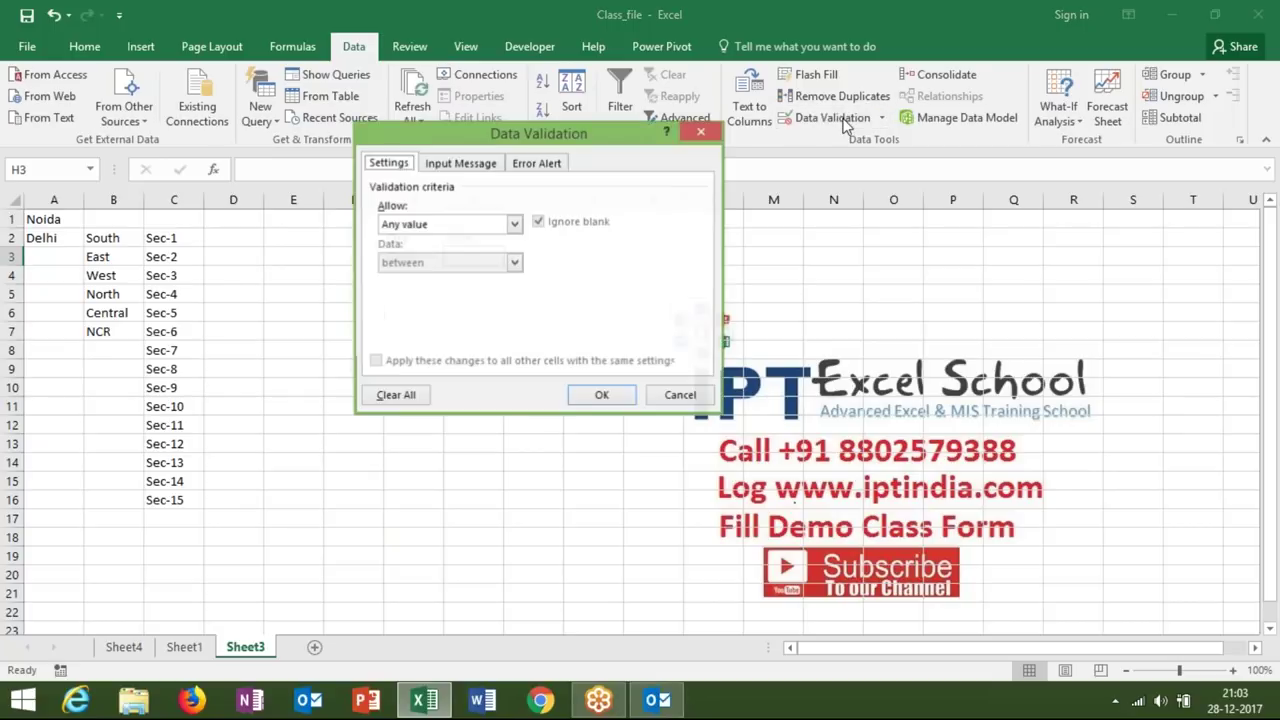
click(424, 226)
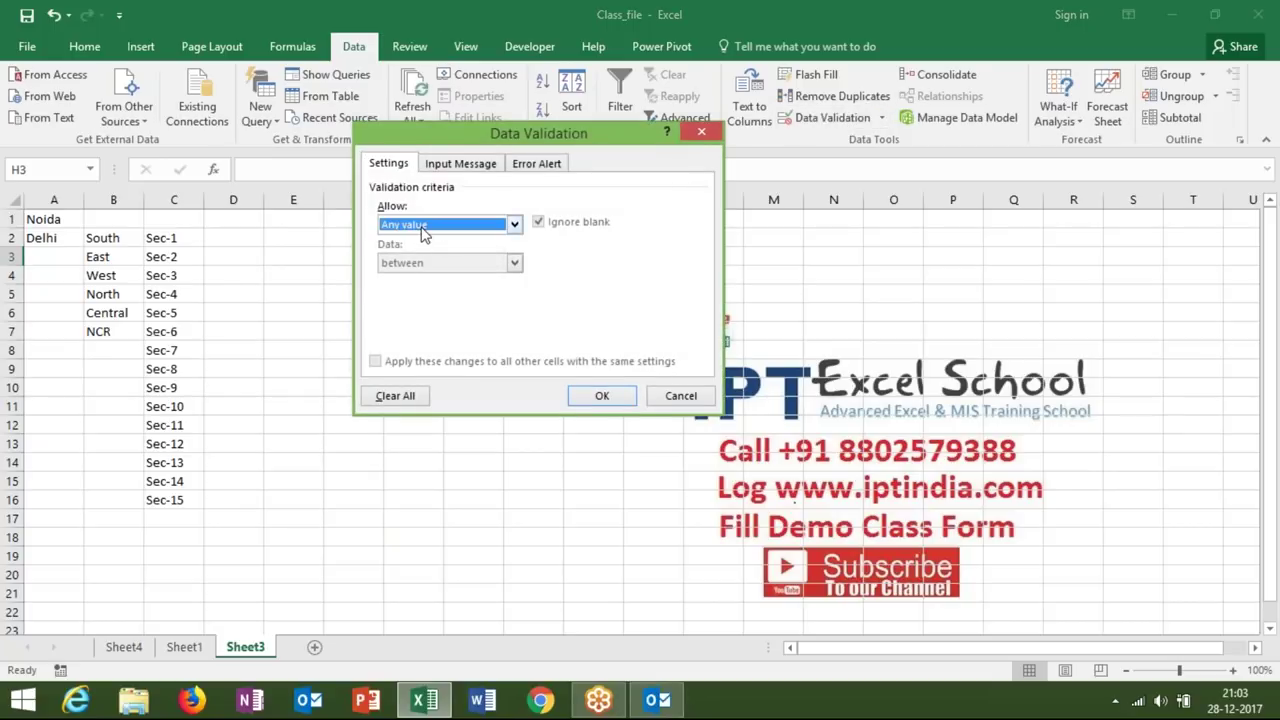
click(410, 278)
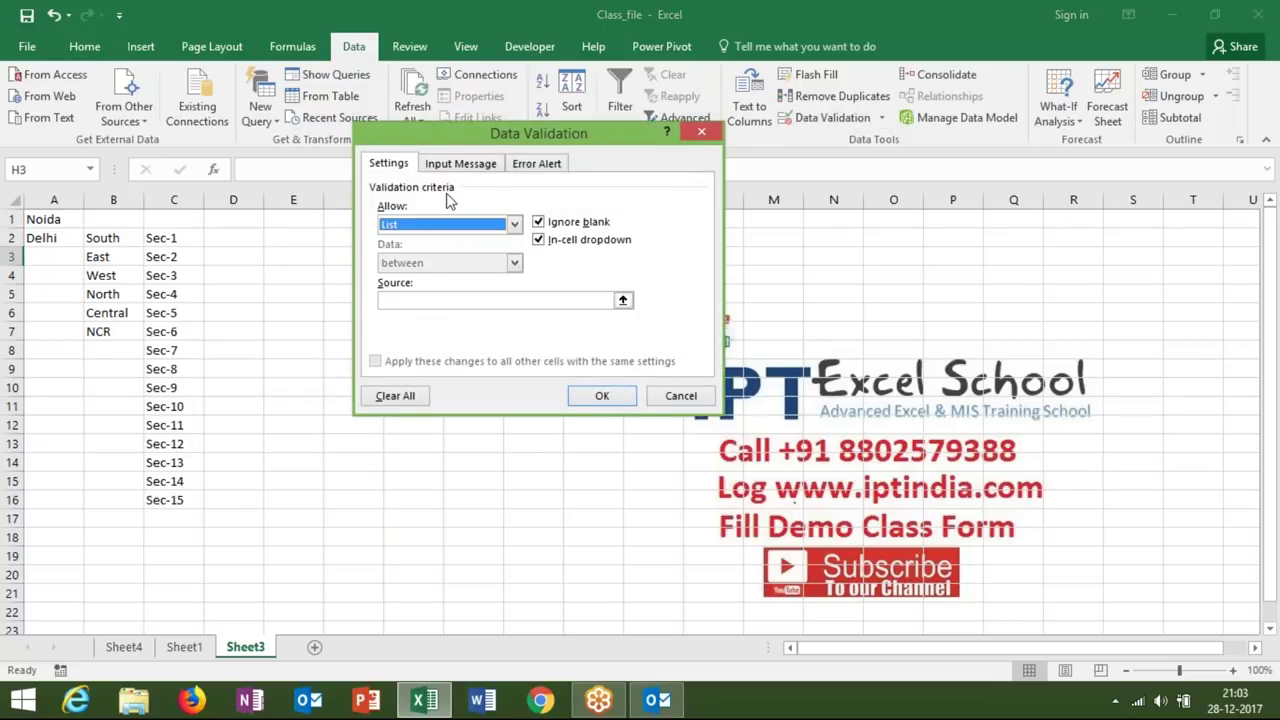
drag(455, 143, 751, 239)
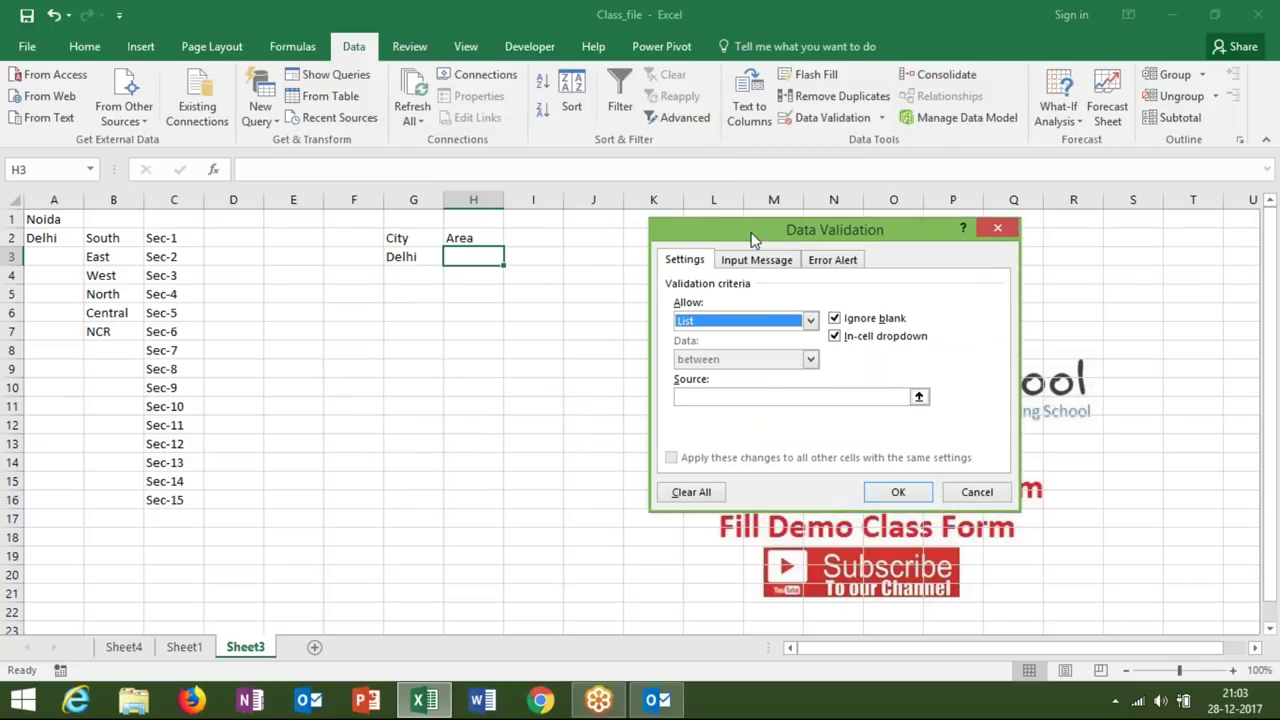
click(709, 396)
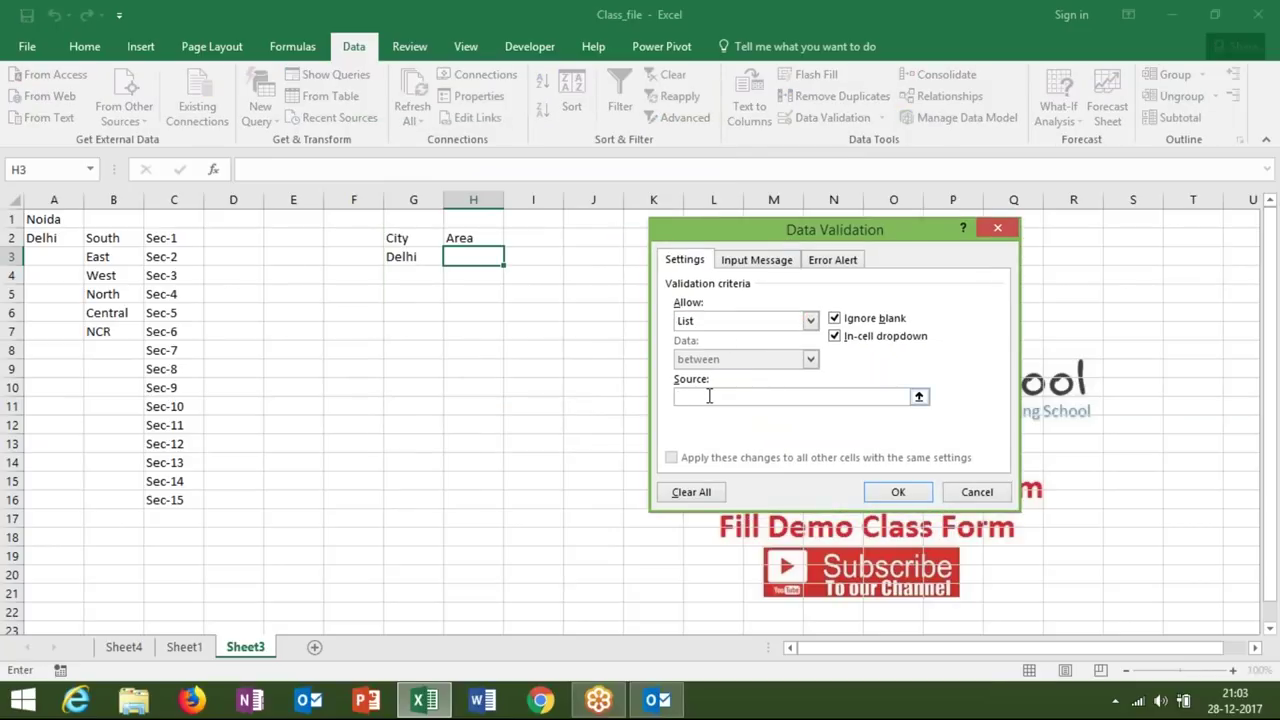
text(=)
text(delhi)
click(890, 494)
click(511, 258)
click(511, 257)
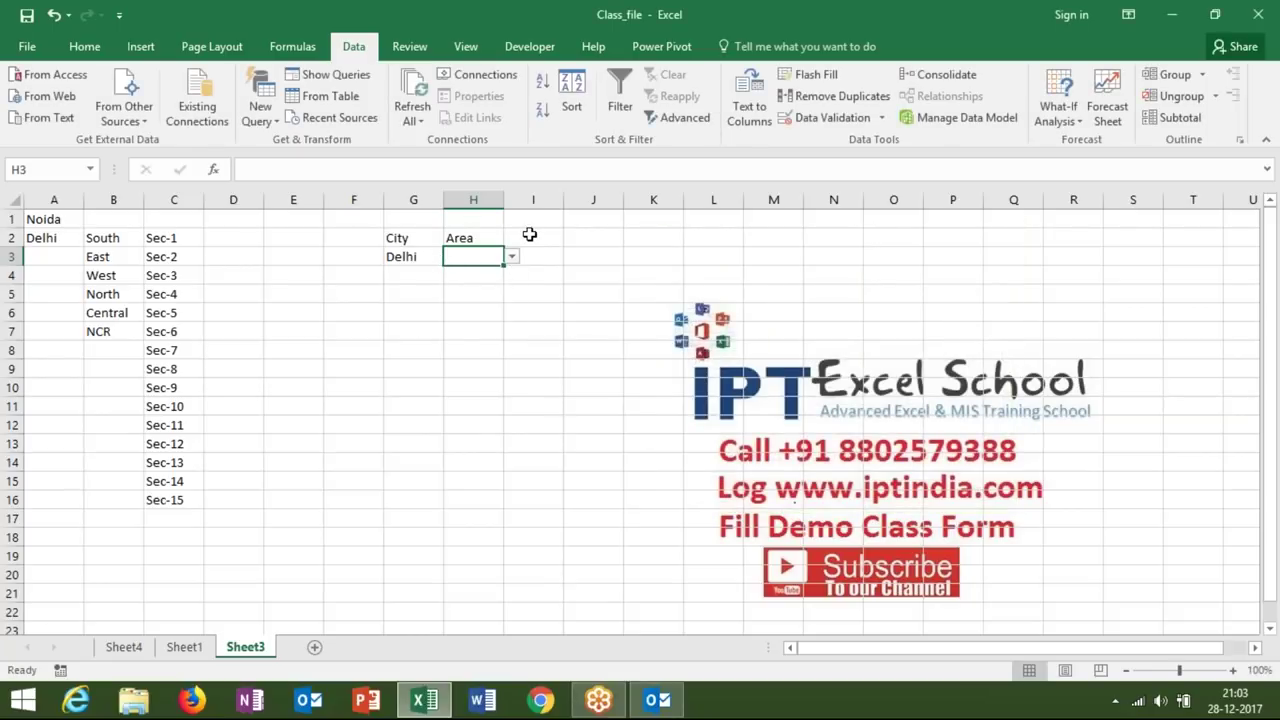
- Begin replacing H3's list source with an INDIRECT formula referencing G3
click(825, 120)
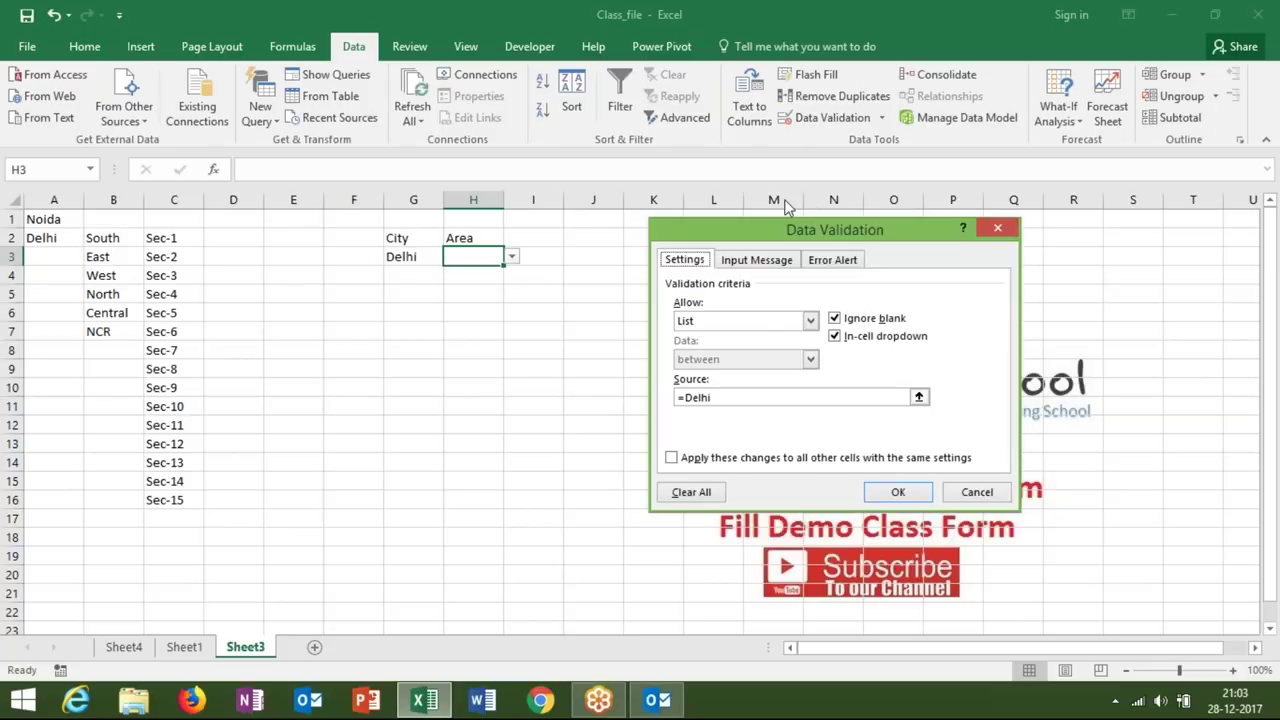
key(BackSpace)
key(BackSpace)
key(BackSpace)
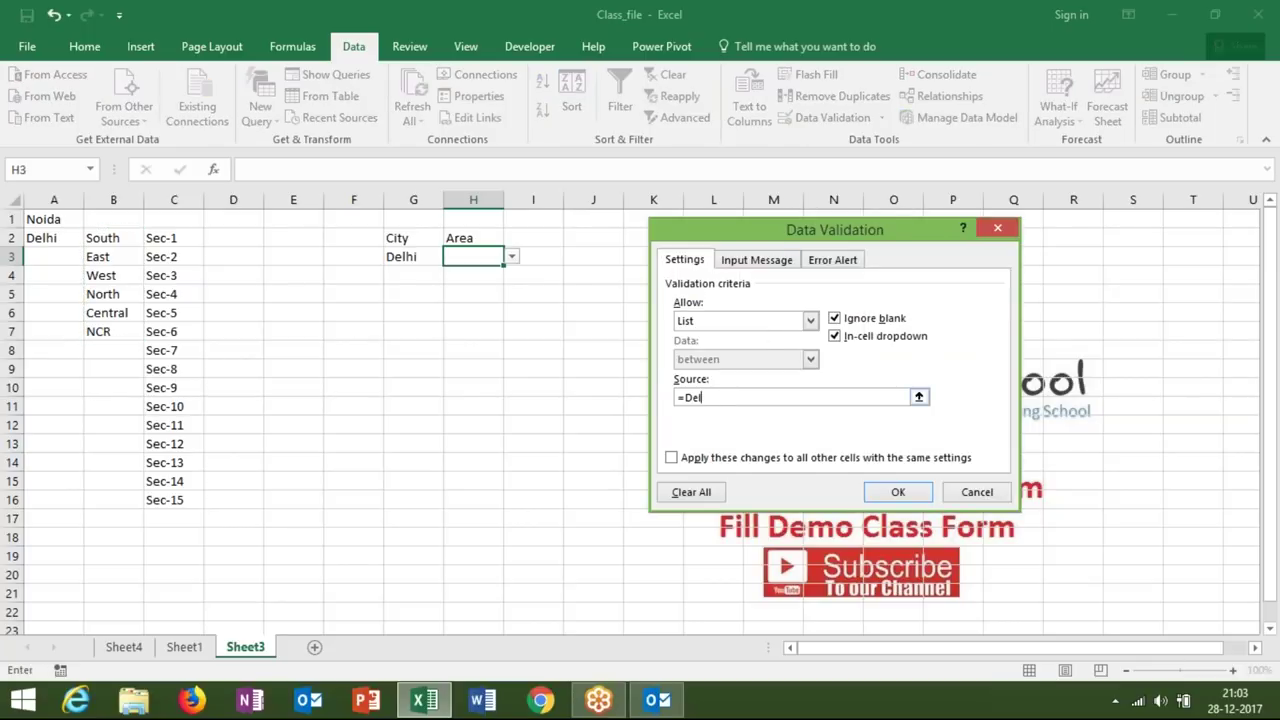
text(indirect()
click(415, 259)
- Finish the =INDIRECT($G$3) source and try South, East and West in H3
text())
click(898, 492)
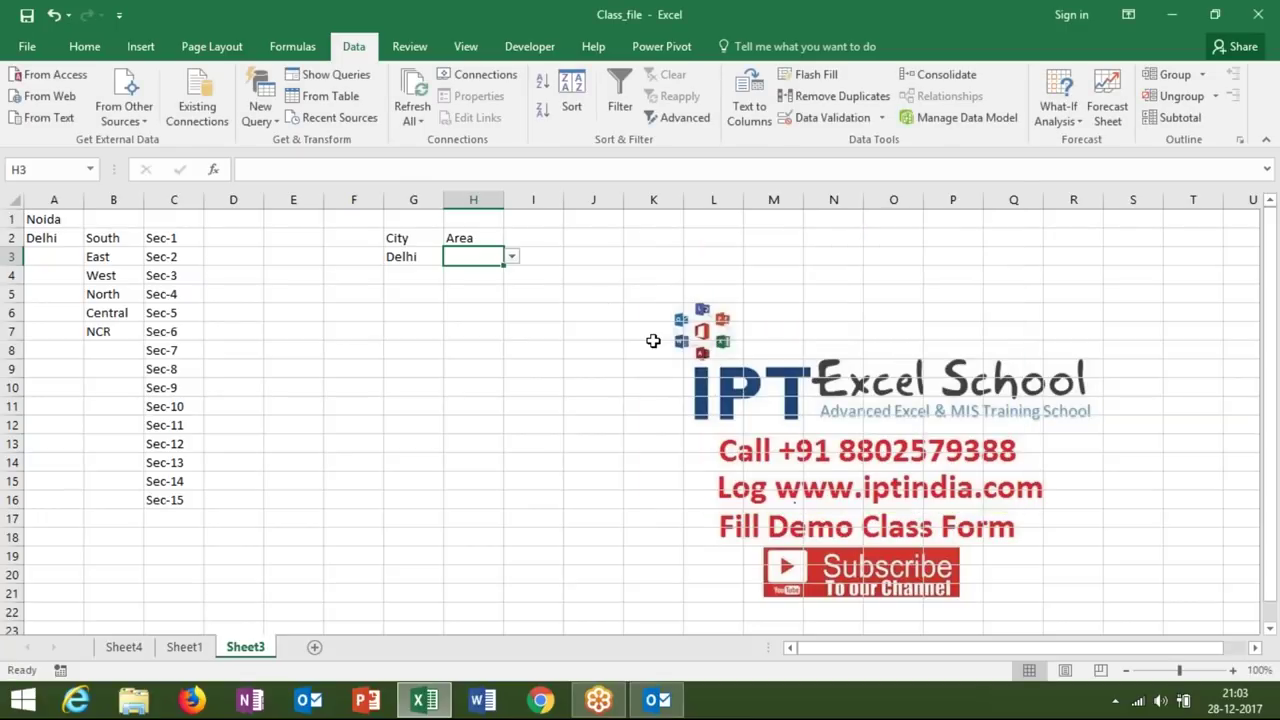
click(511, 257)
click(508, 273)
click(512, 257)
click(507, 285)
click(512, 257)
click(505, 297)
click(512, 257)
- Switch G3 to Noida and pick Sec-2 from H3's sector dropdown
click(425, 258)
click(452, 258)
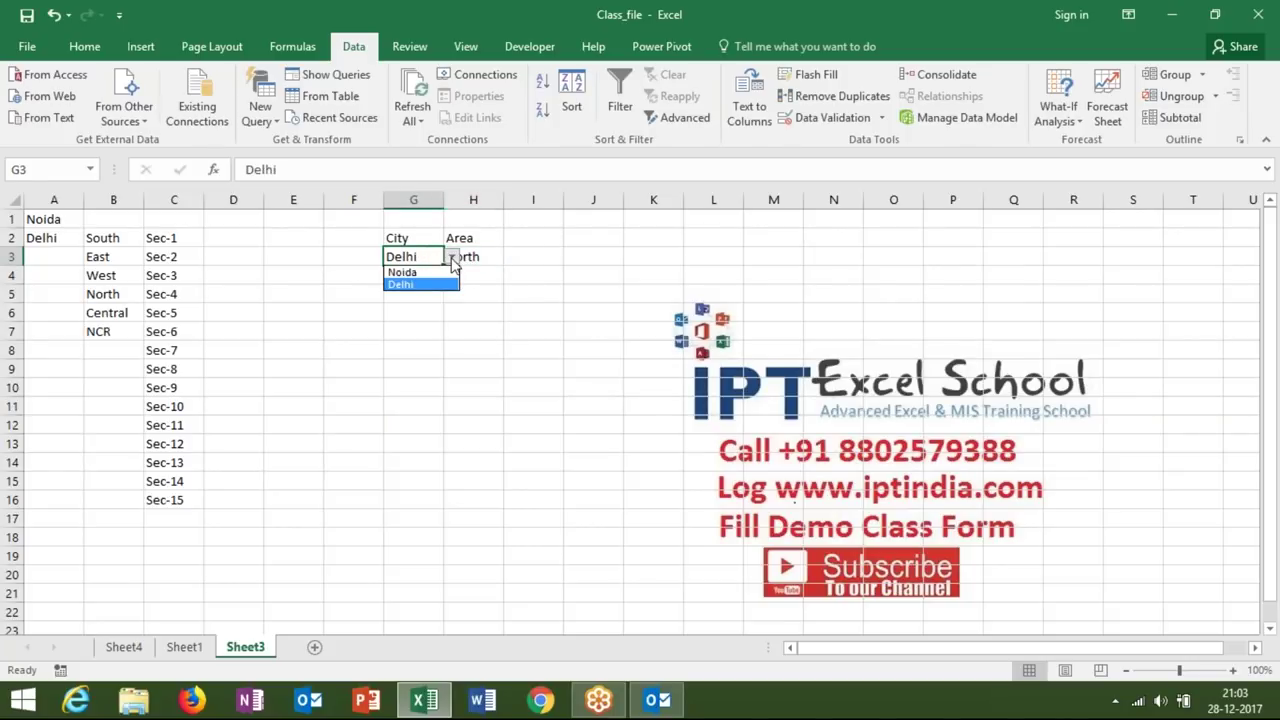
click(446, 272)
click(478, 258)
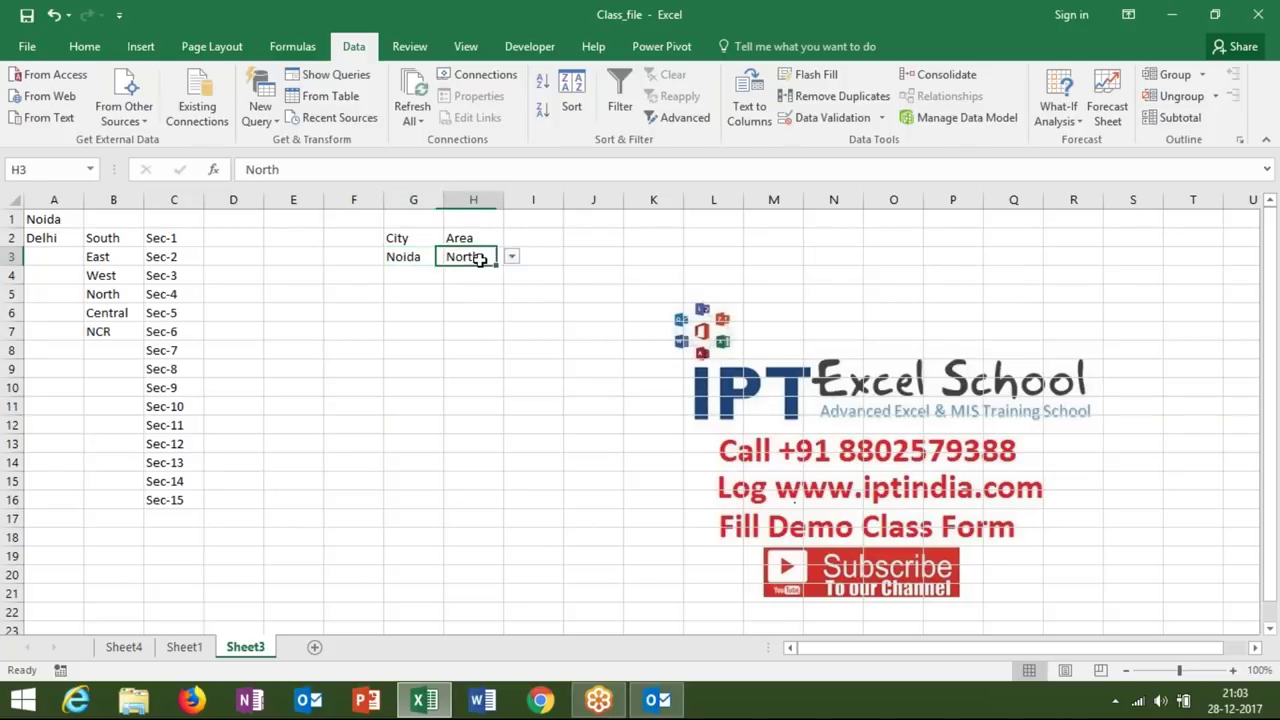
click(511, 257)
key(Escape)
key(alt+Down)
key(Down)
key(Down)
key(Return)
click(511, 258)
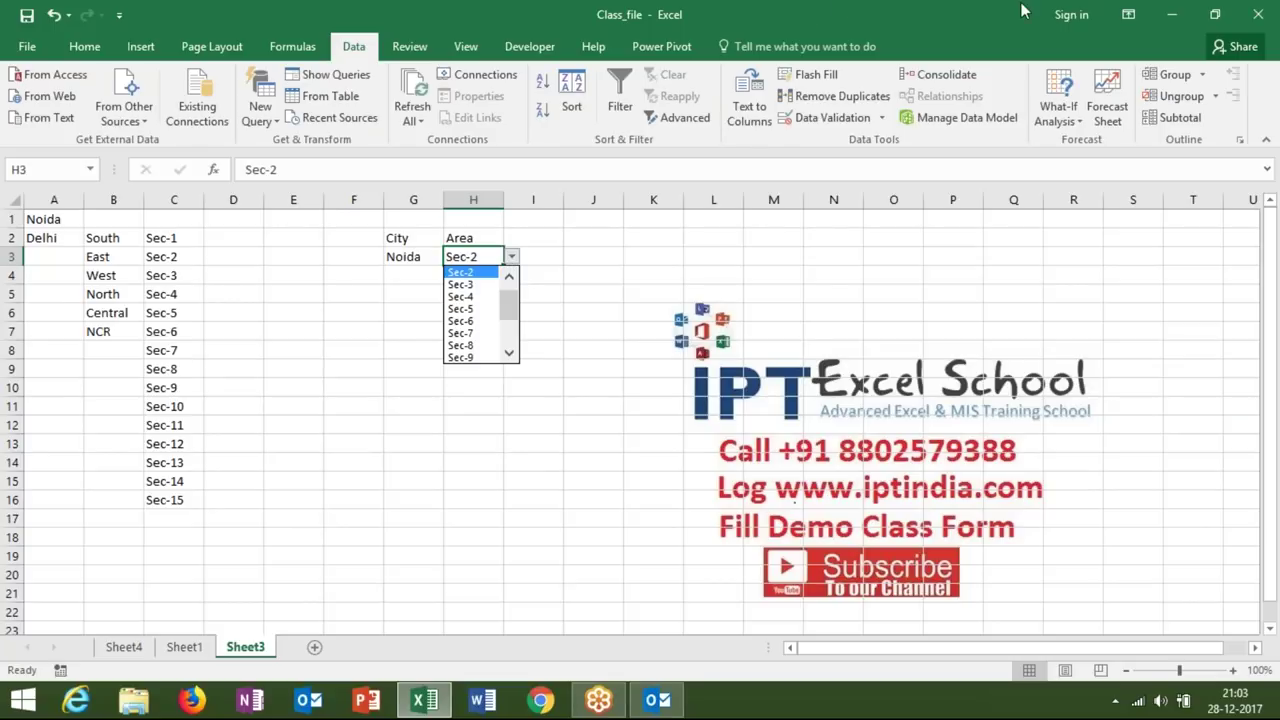
click(1063, 30)
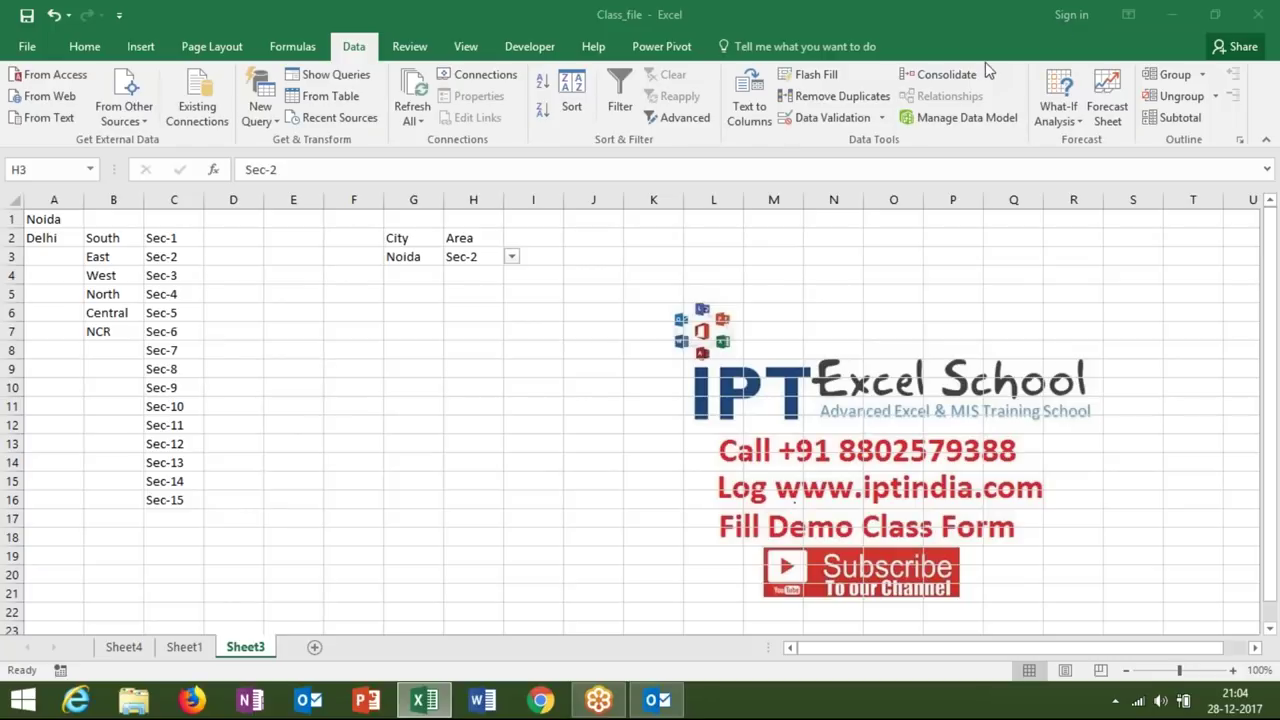
click(460, 257)
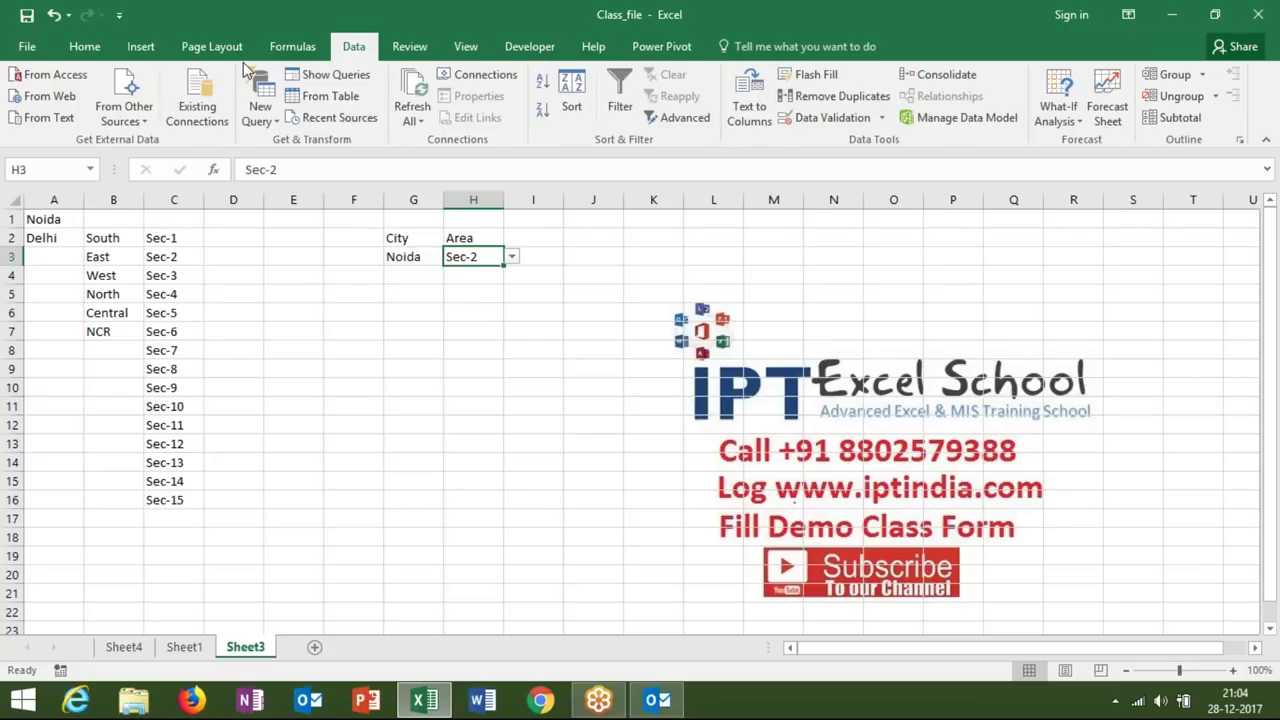
click(292, 46)
click(516, 112)
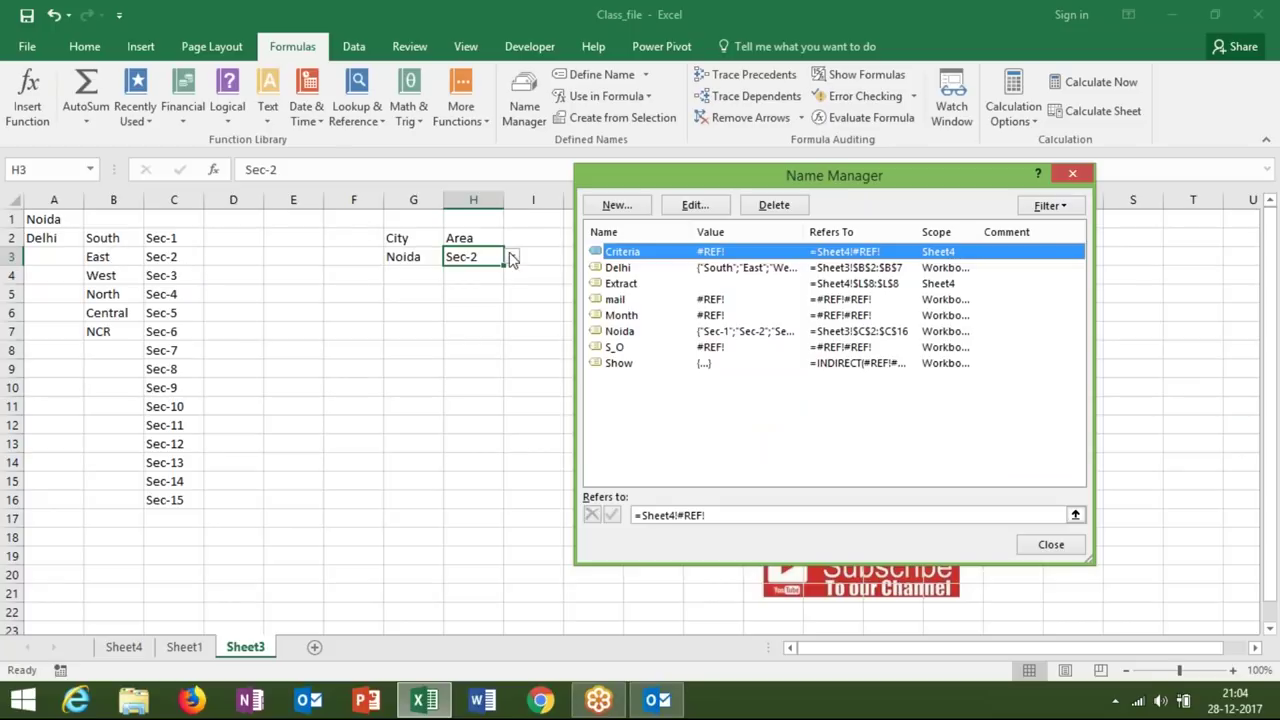
click(611, 269)
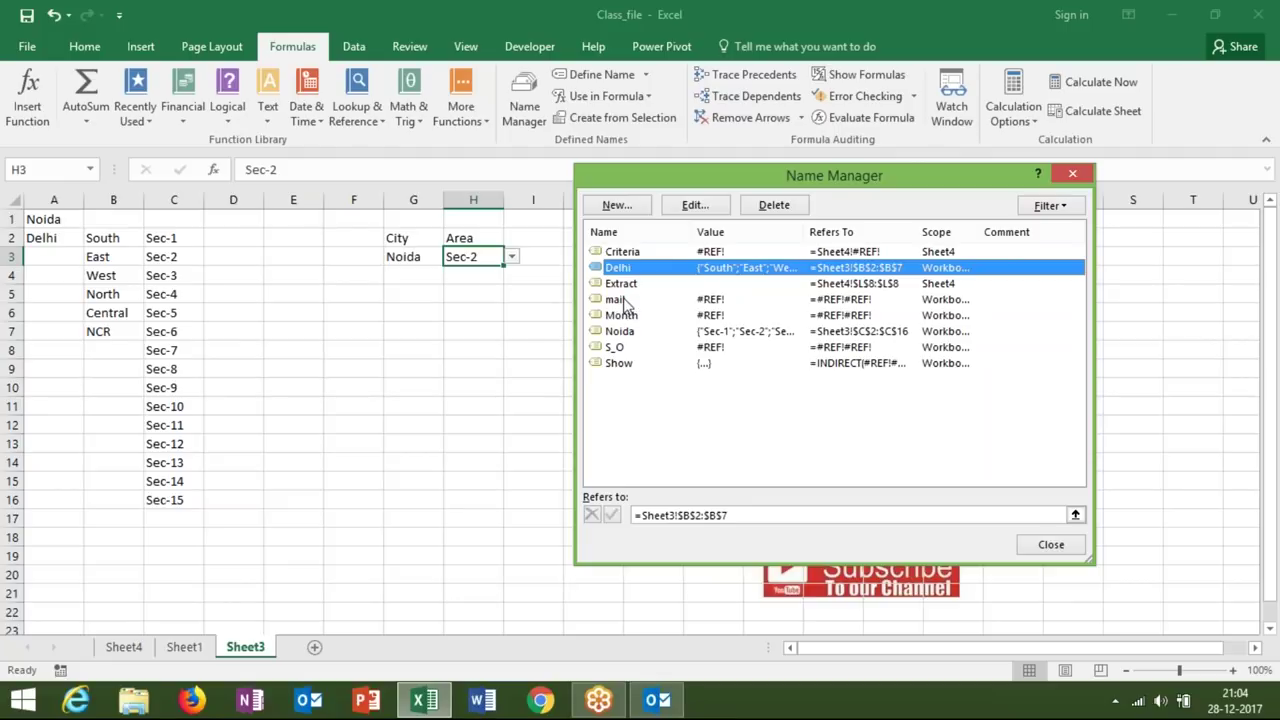
click(621, 334)
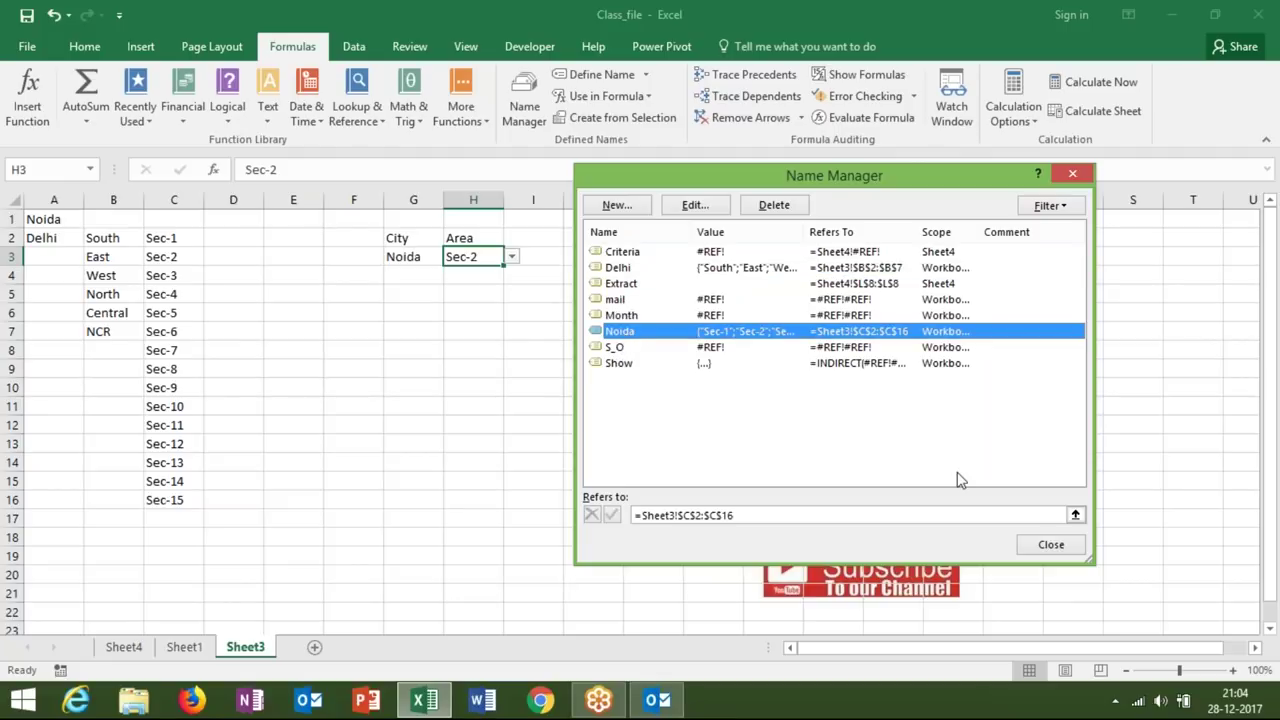
click(1047, 548)
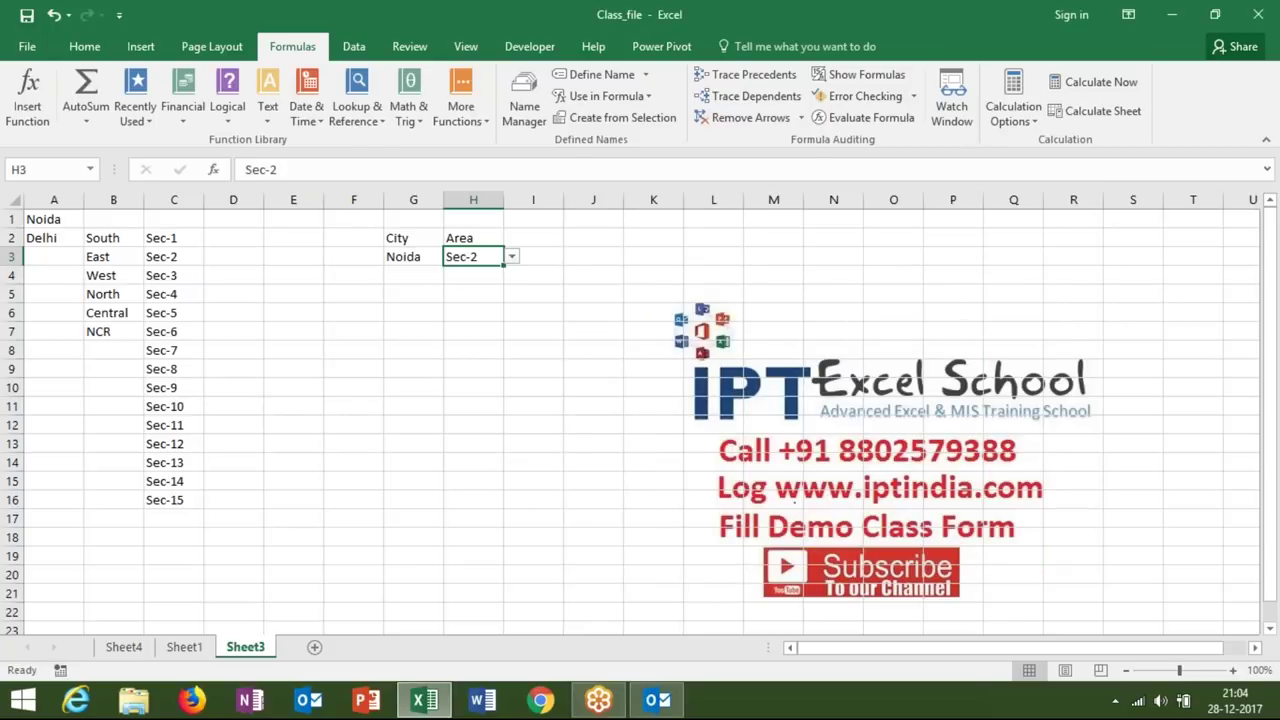
click(347, 43)
click(798, 124)
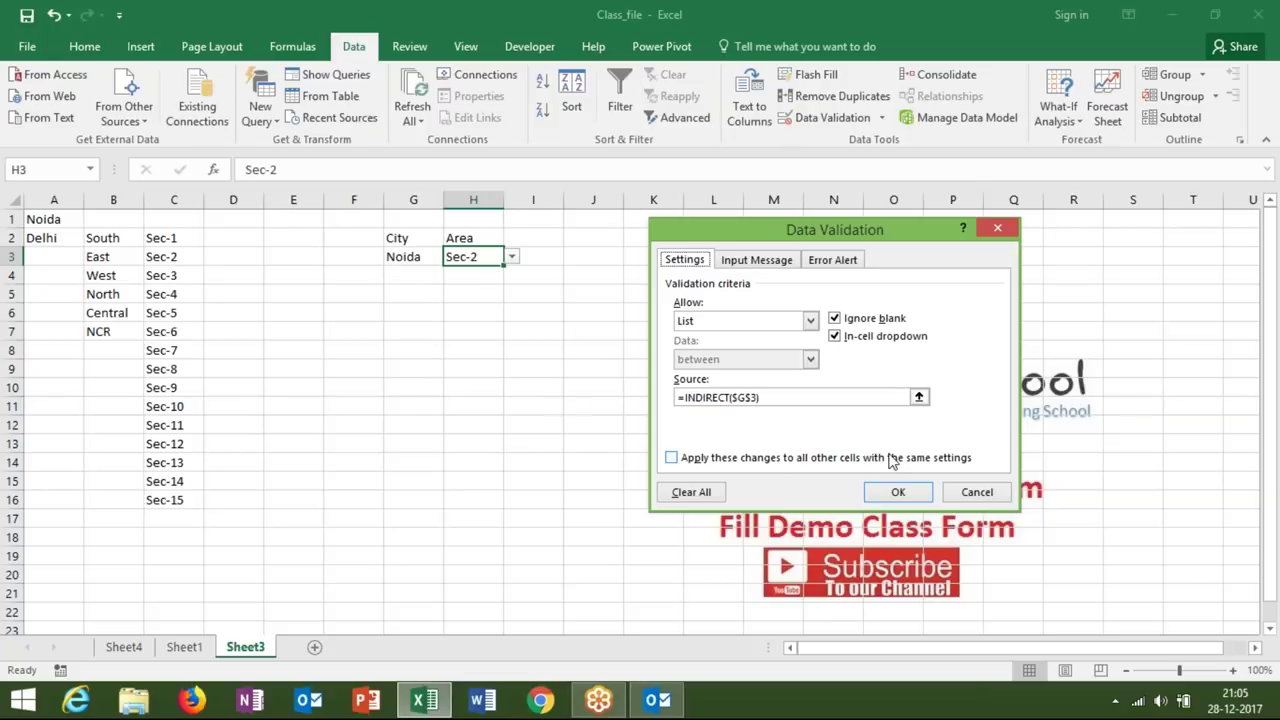
click(895, 492)
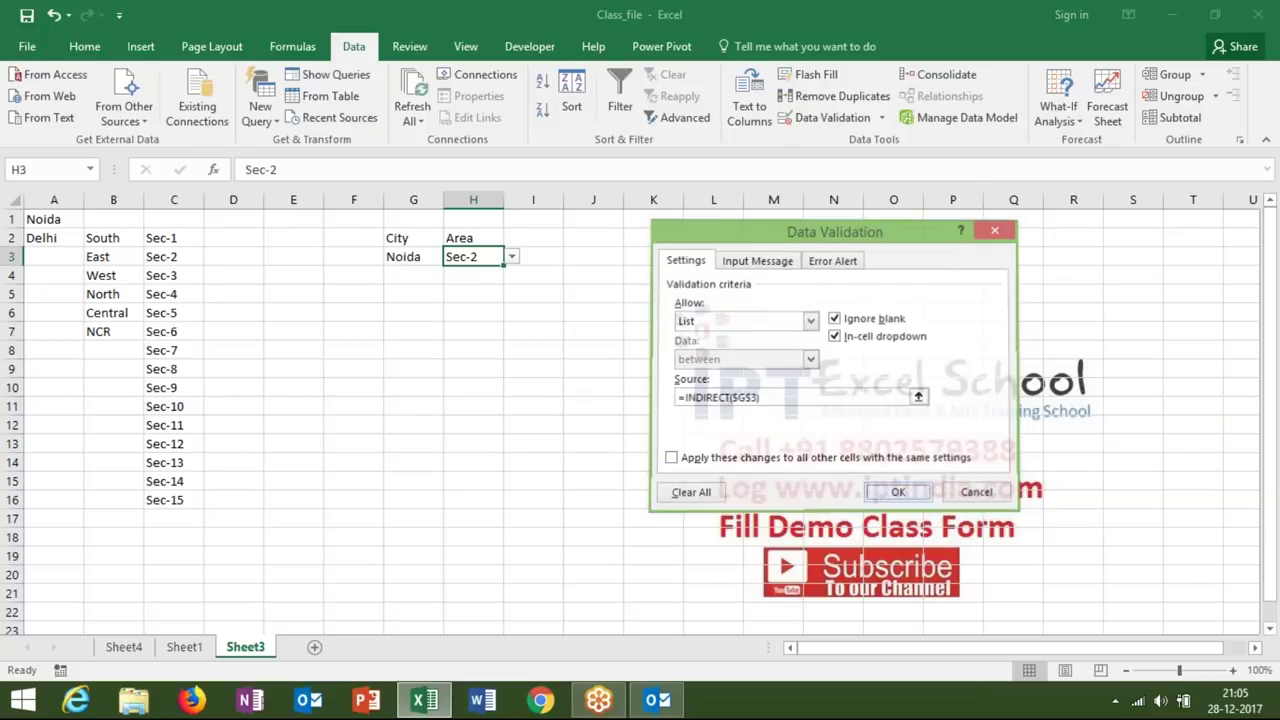
- Add a new sheet with headings City in A1 and Area in B1
click(313, 648)
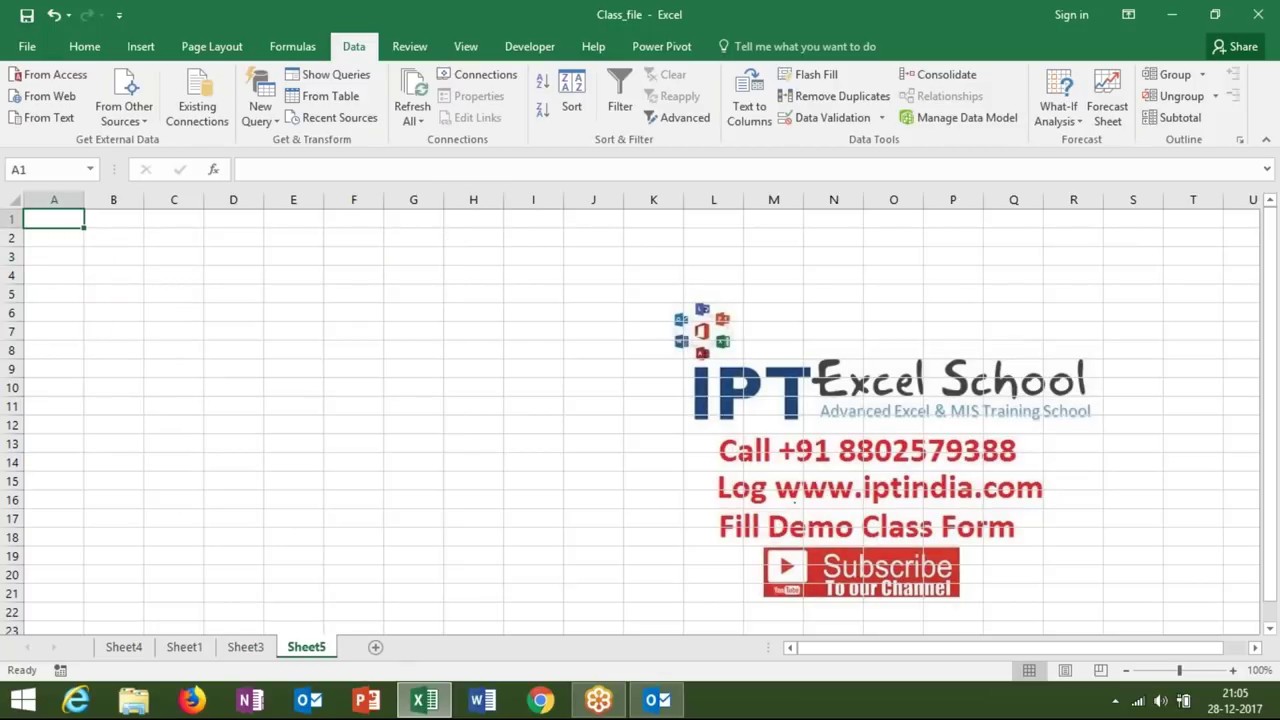
text(City)
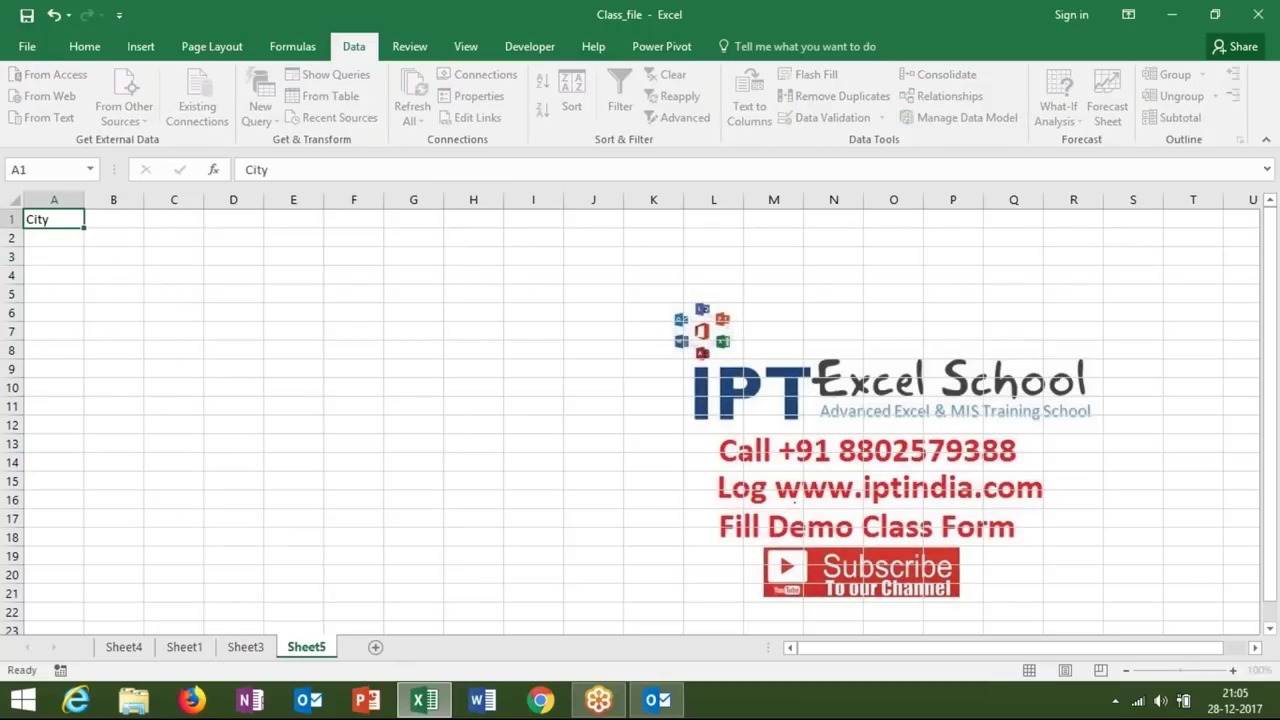
key(Return)
key(Up)
key(Right)
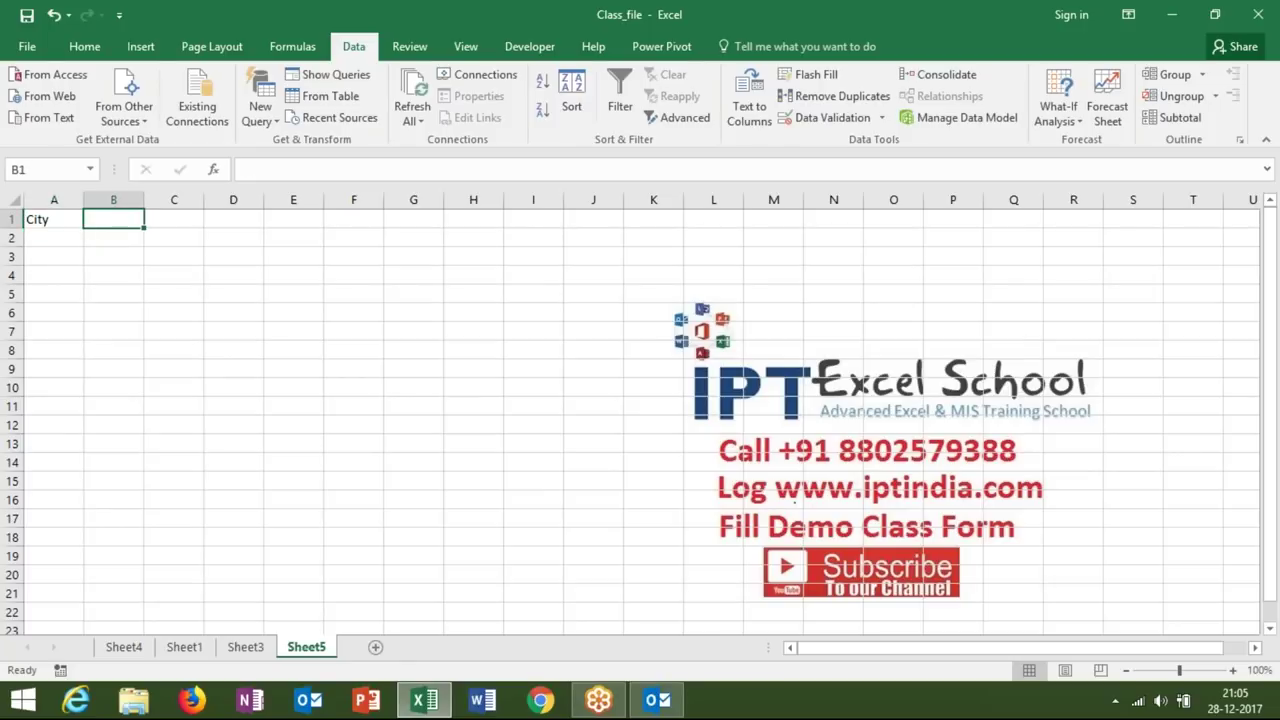
text(Area)
key(Return)
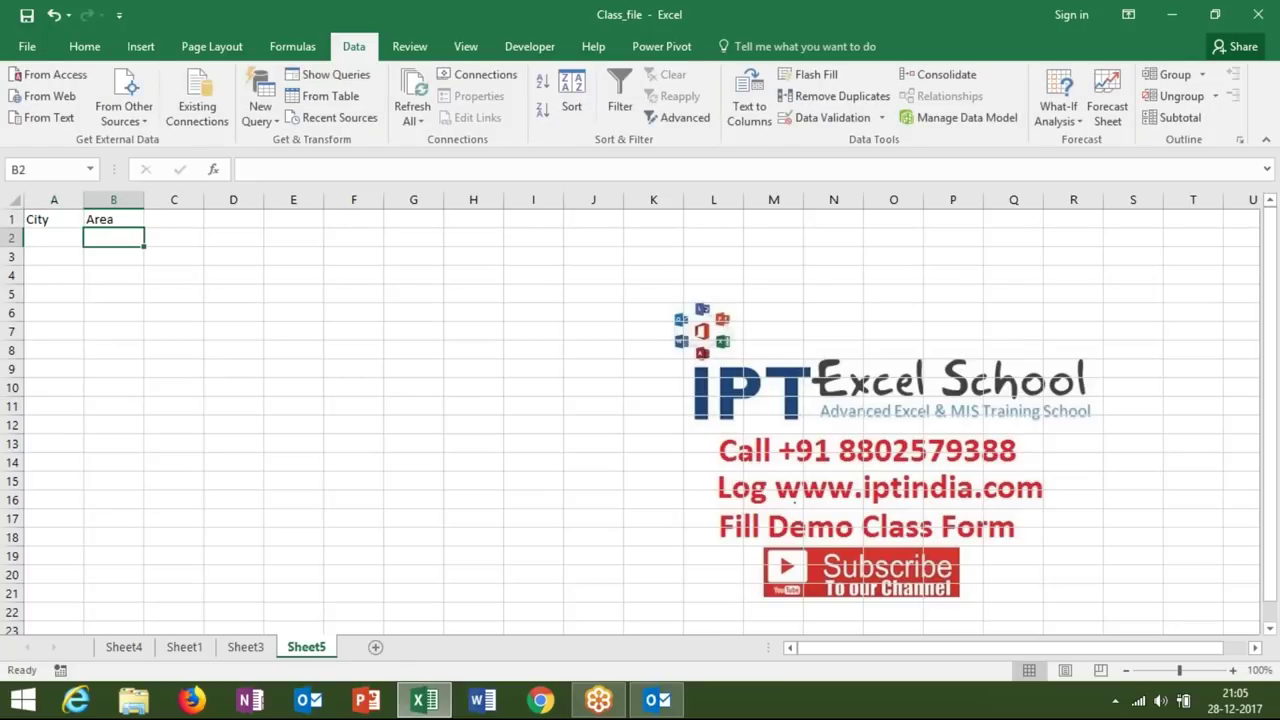
- Enter Pune in A2 and fill the city list down to row 96
click(54, 237)
text(Pune)
key(Return)
key(Up)
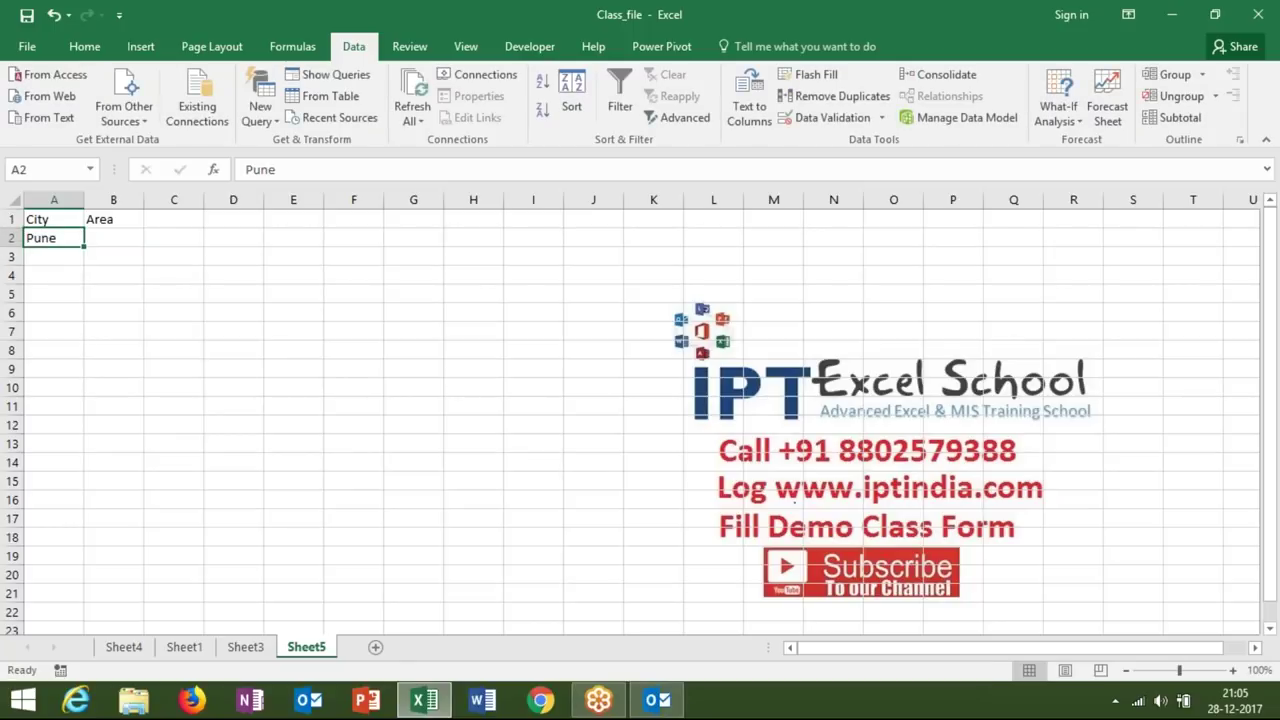
mouse_move(85, 246)
mouse_down()
mouse_move(174, 685)
mouse_move(120, 596)
mouse_up()
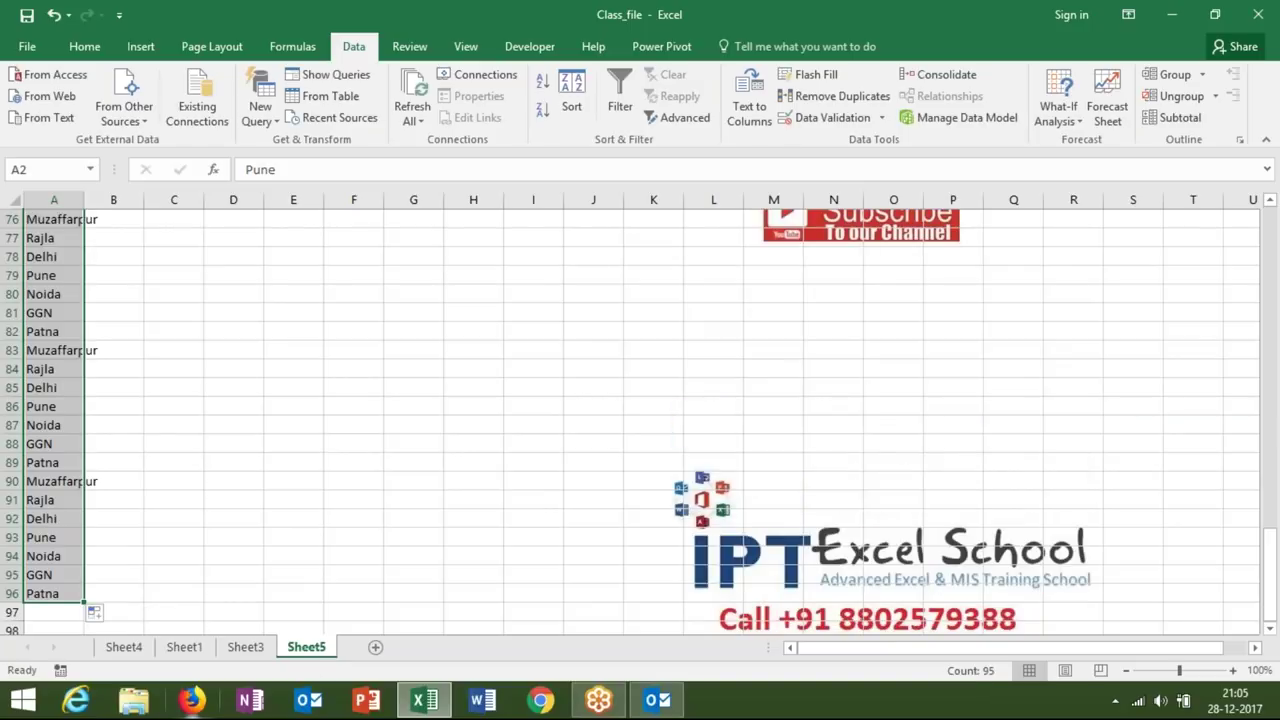
- Enter Se-1 in B2 and fill numbered areas down beside all cities
key(ctrl+Home)
key(Right)
key(Down)
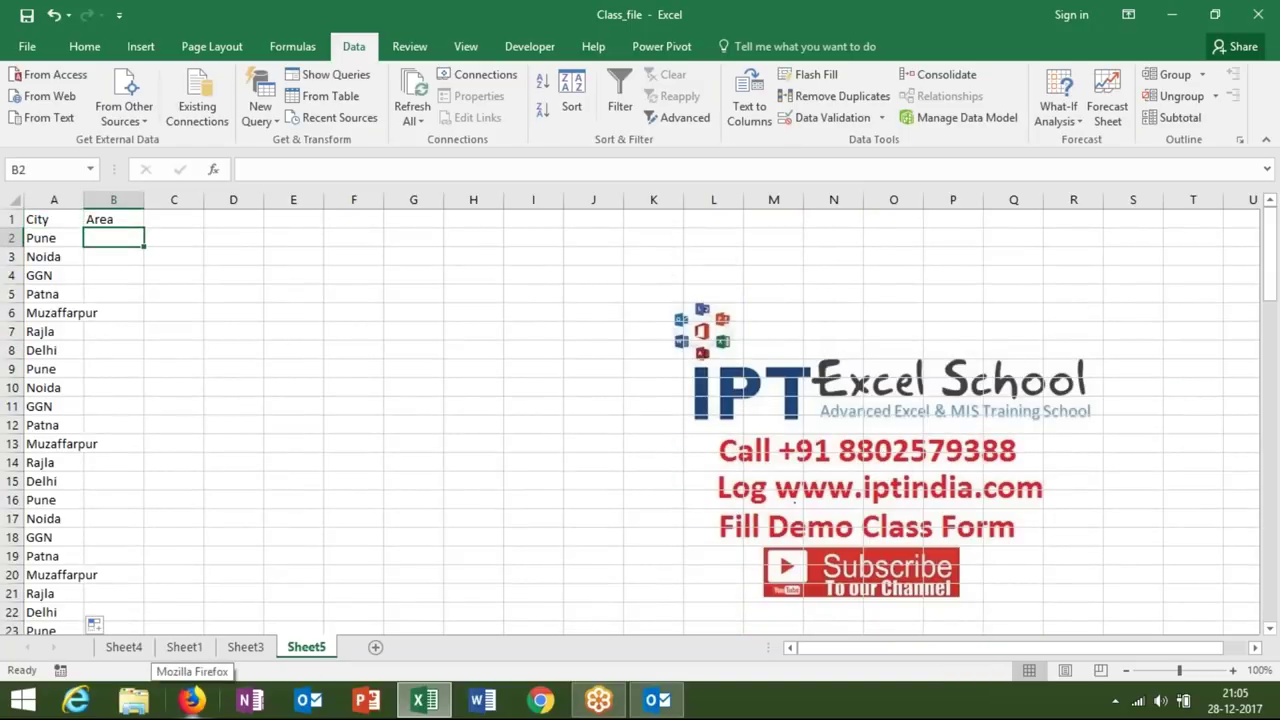
text(Se-)
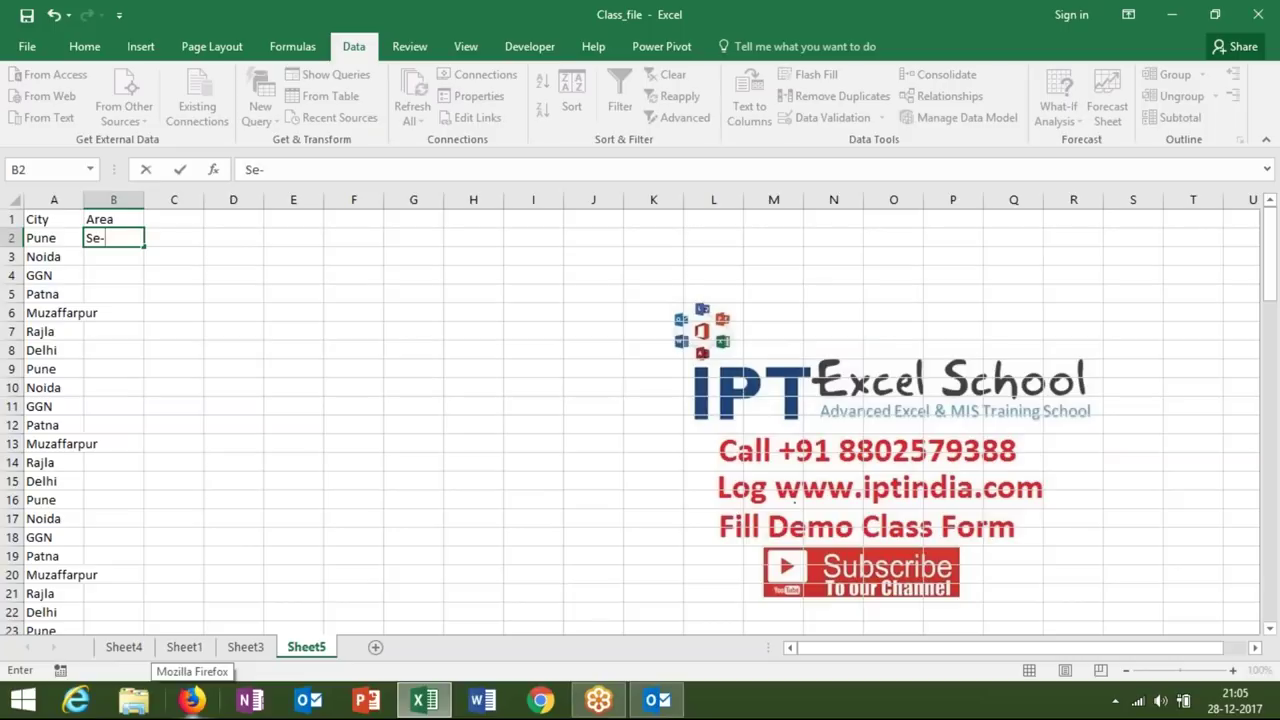
text(1)
key(Return)
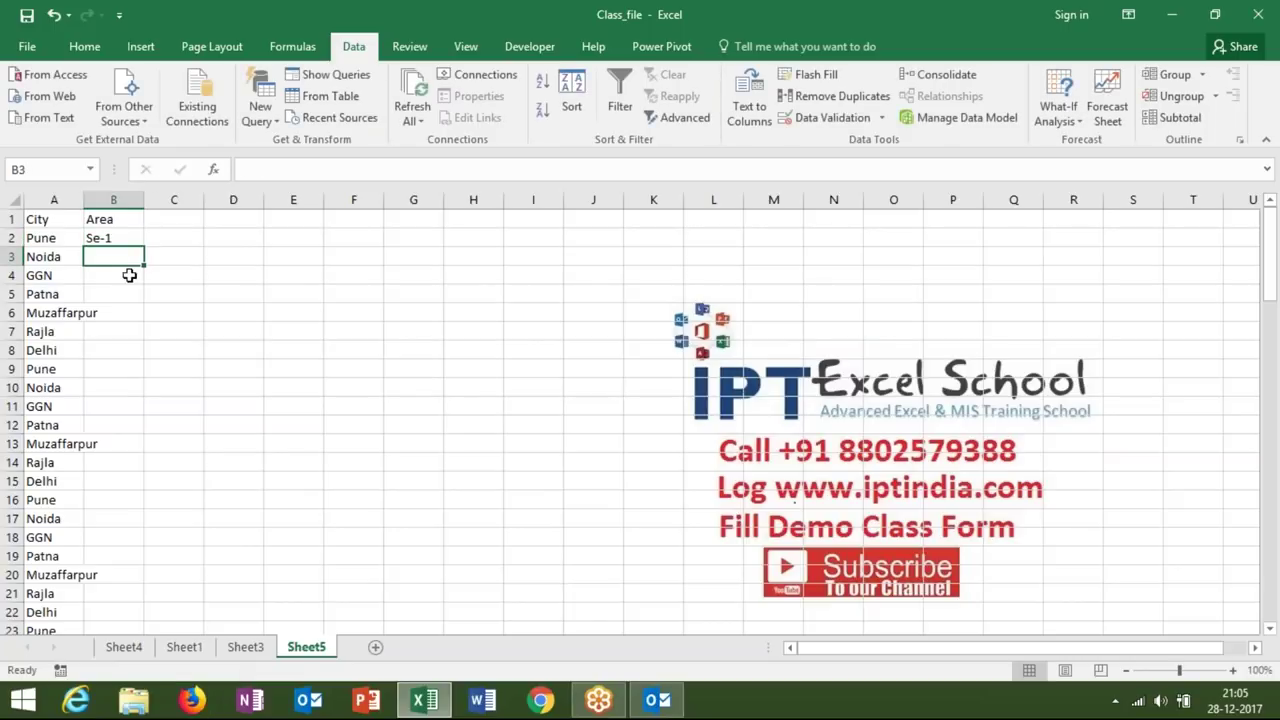
click(123, 240)
double_click(143, 247)
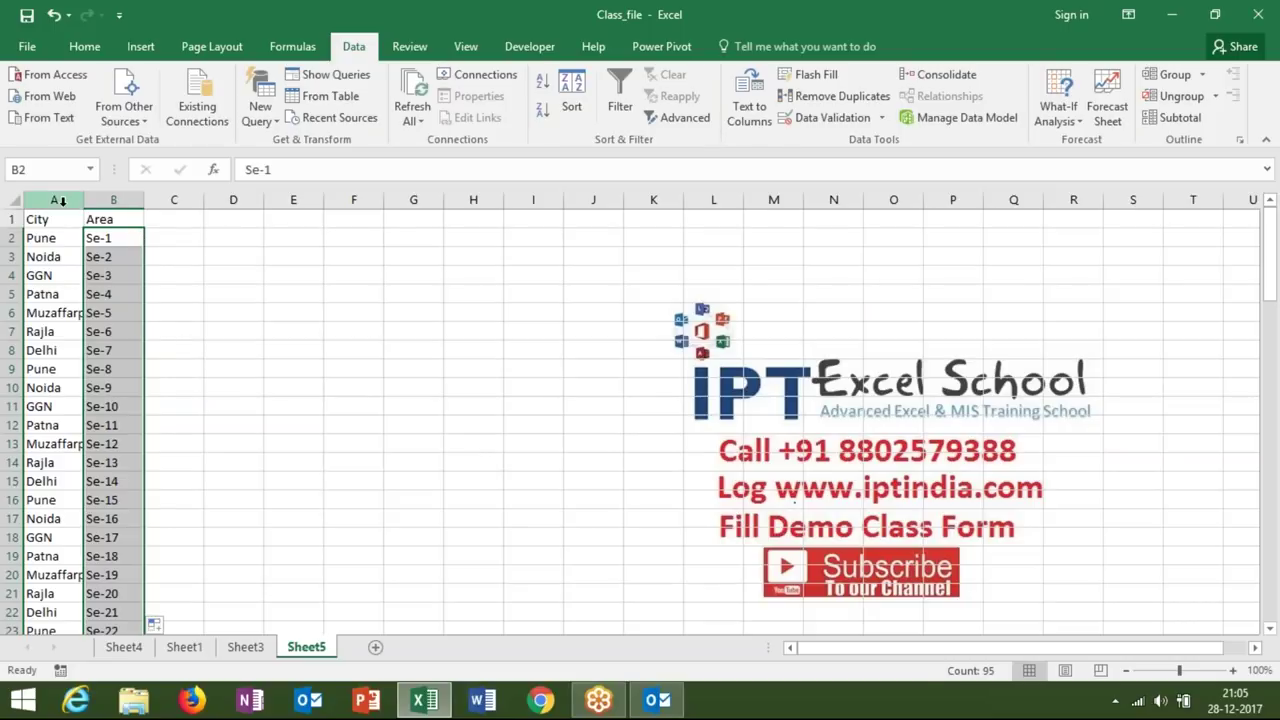
- Copy the City column and paste it into column H from H1
click(37, 219)
key(ctrl+shift+Down)
key(ctrl+c)
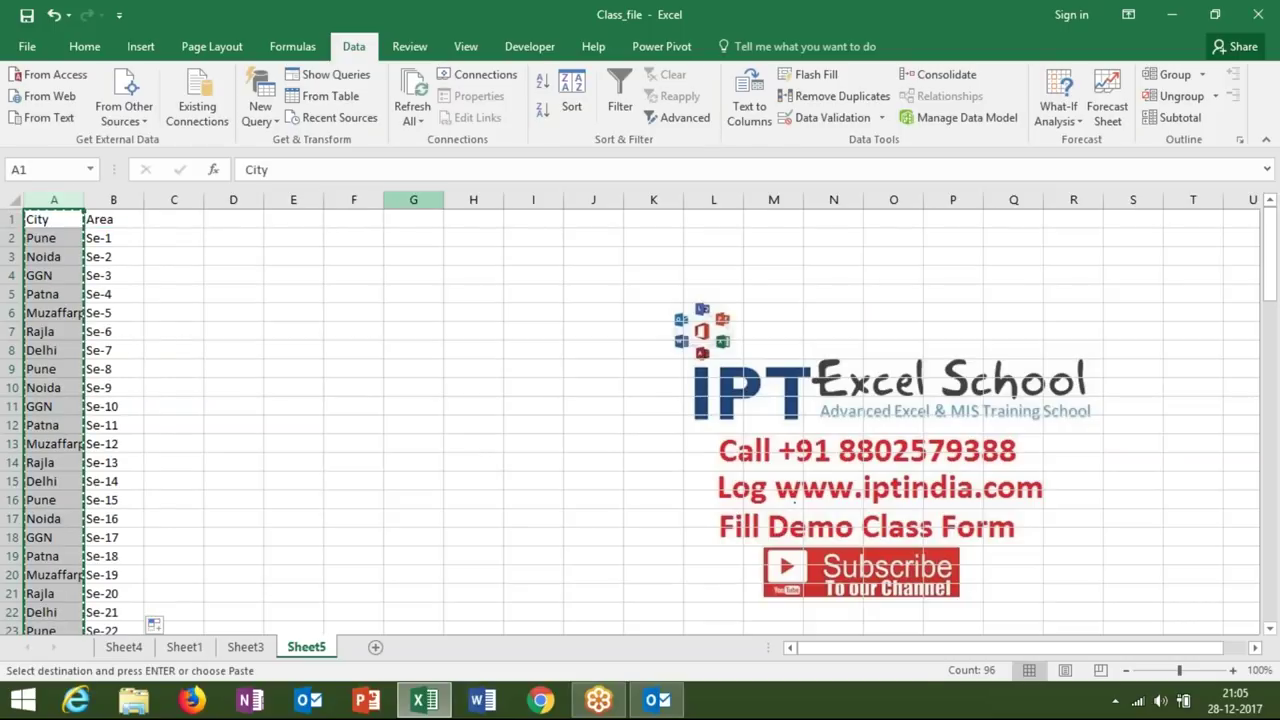
click(460, 221)
key(ctrl+v)
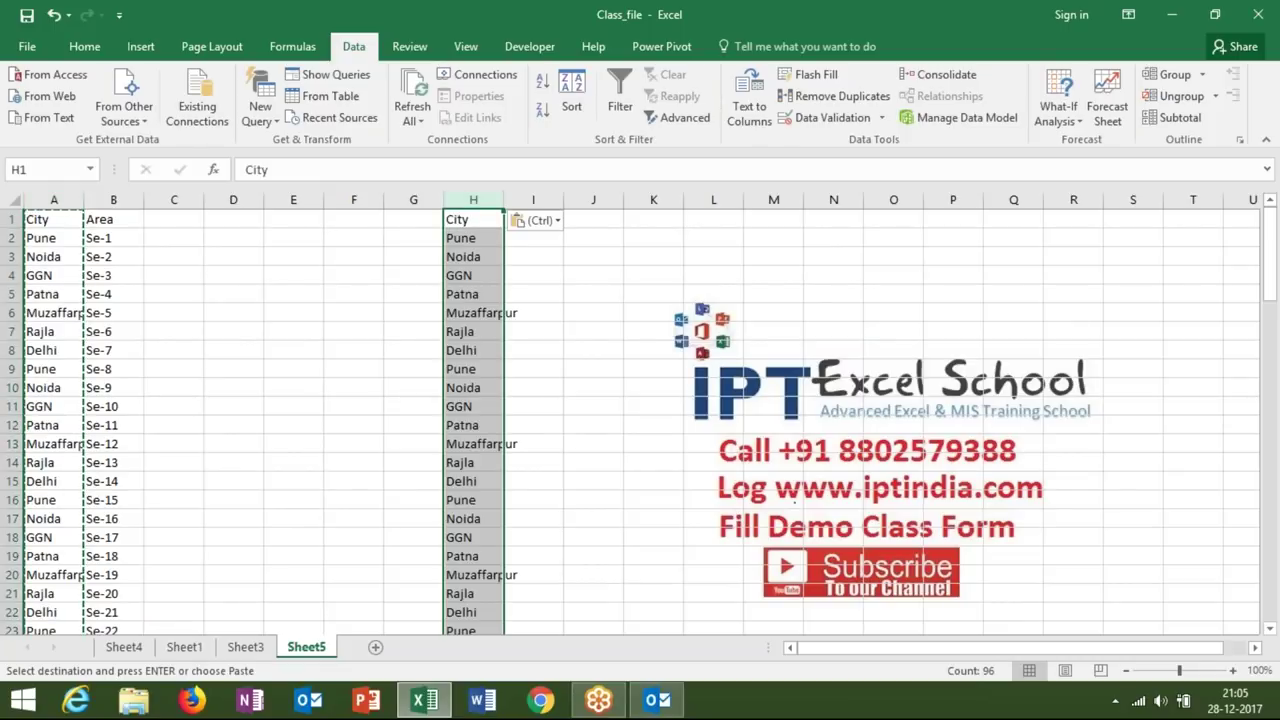
- Remove duplicates from column H, leaving seven unique cities
click(830, 118)
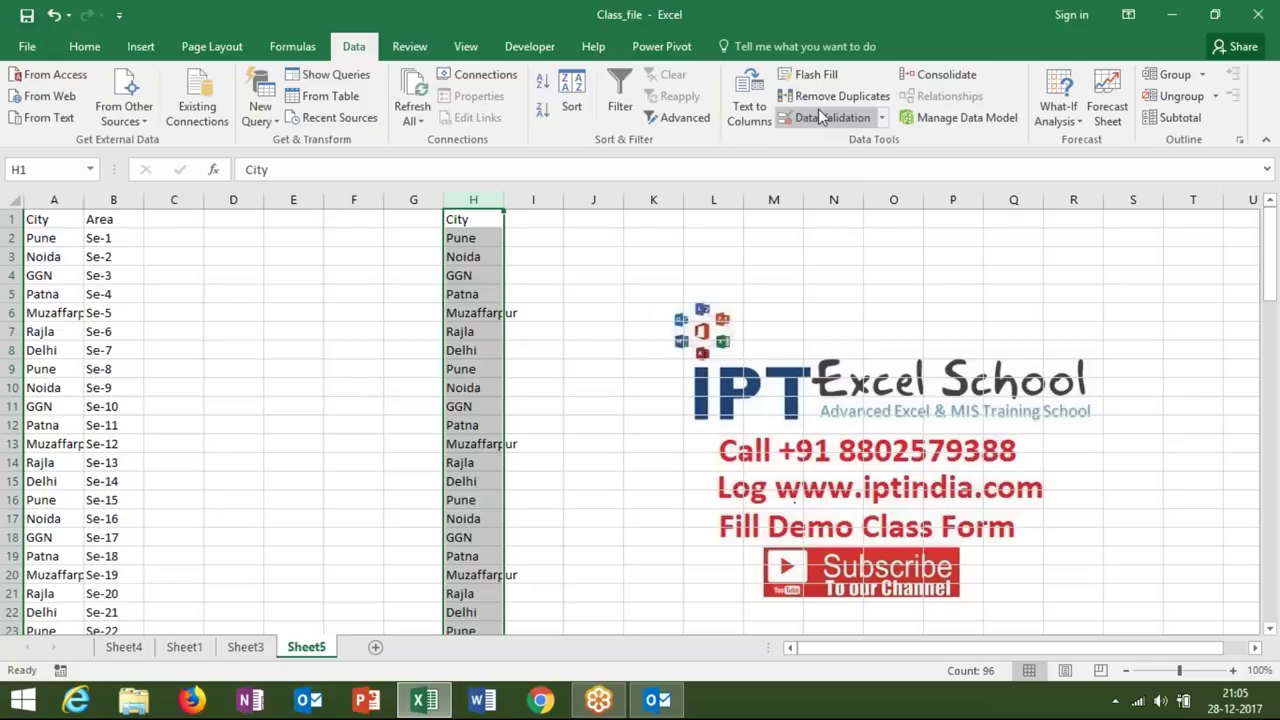
click(815, 95)
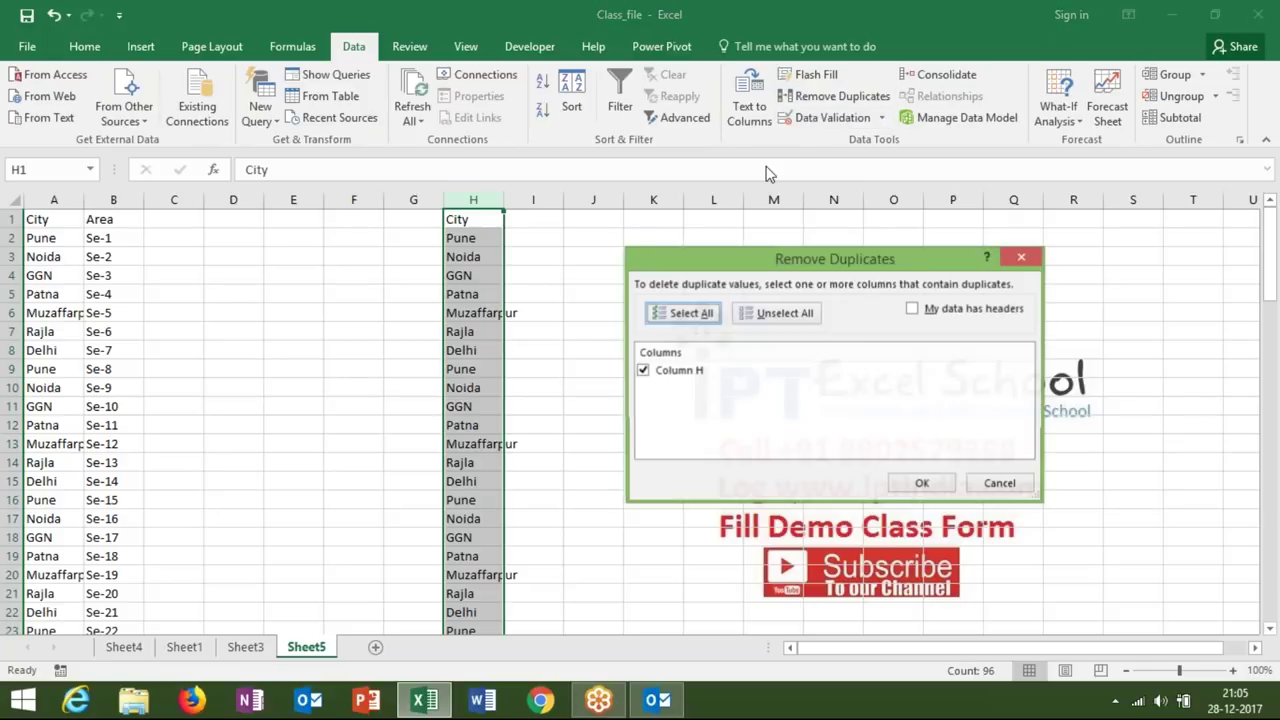
click(905, 486)
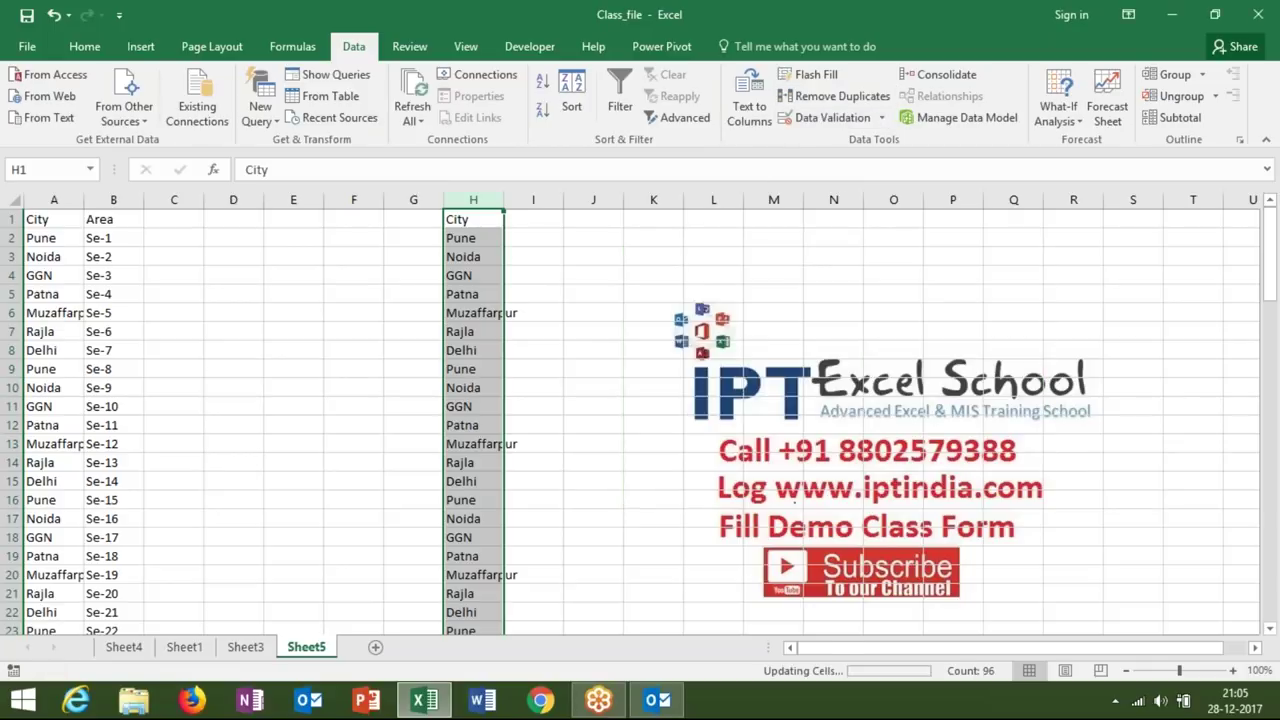
click(645, 398)
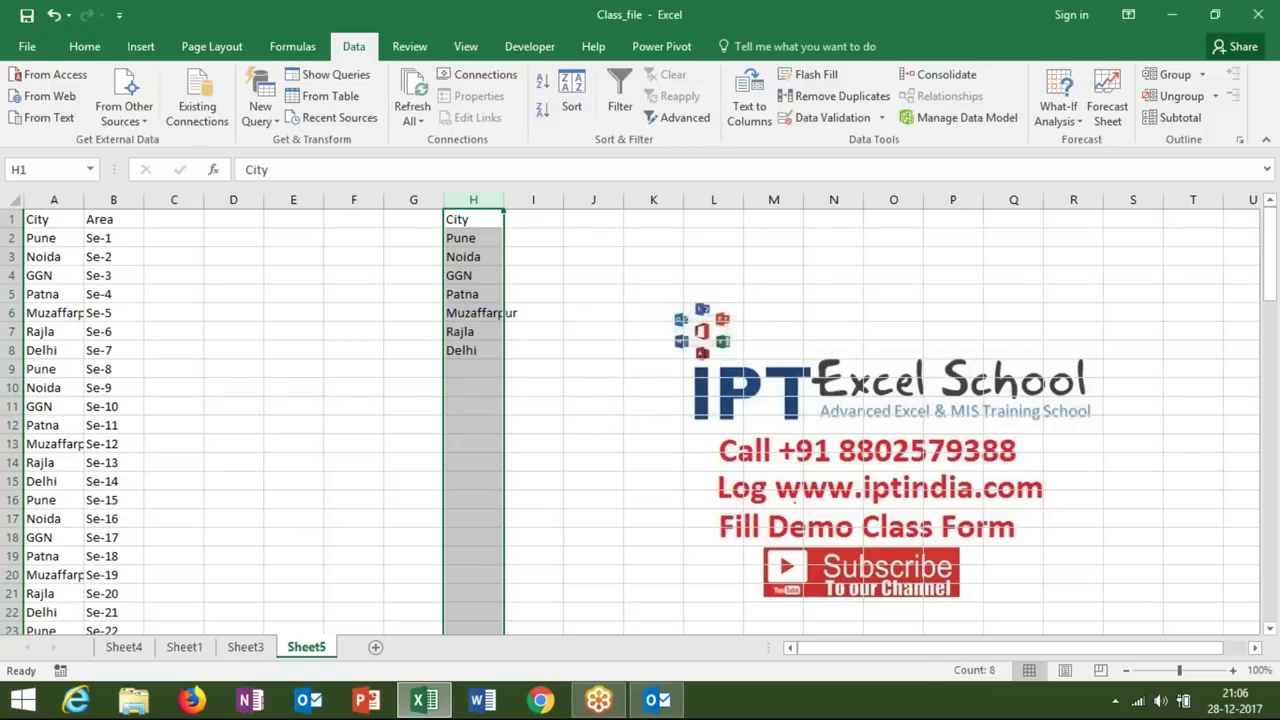
- Type the heading City in J2
click(603, 236)
text(City)
key(Tab)
- Label K2 'Area' and give J3 a list dropdown sourced from $H$2:$H$8
text(A)
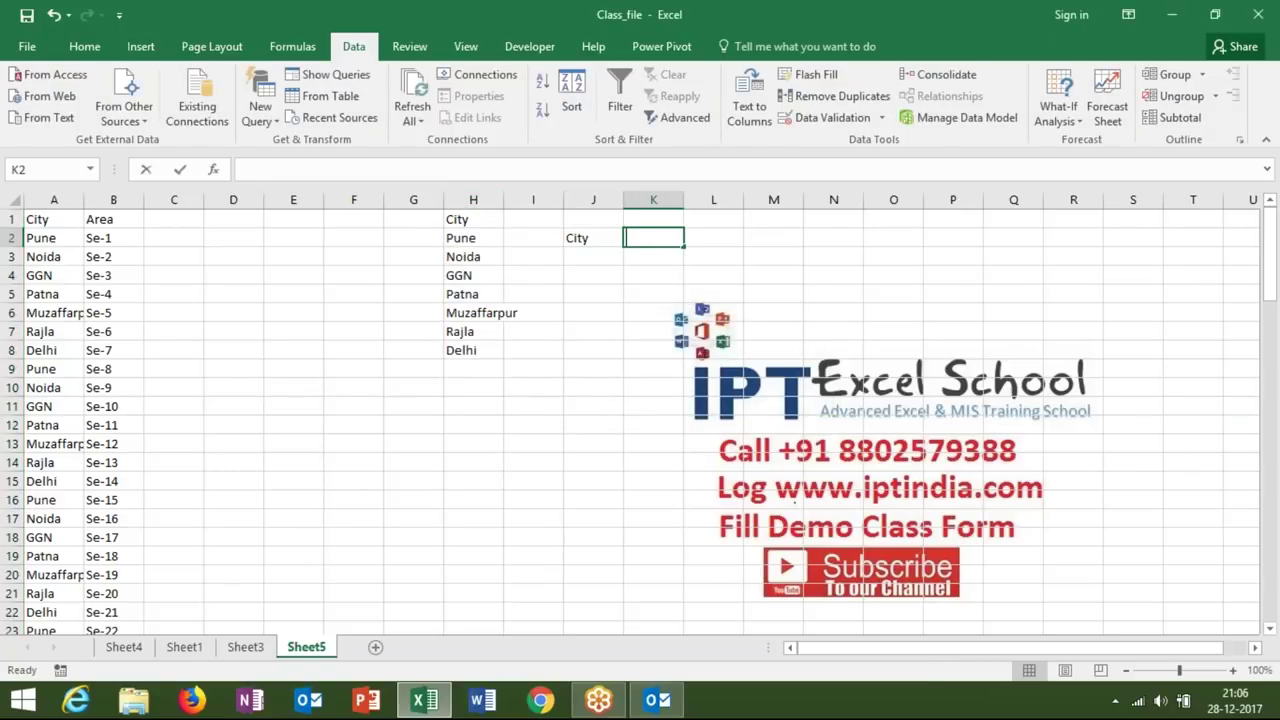
text(rea)
key(Return)
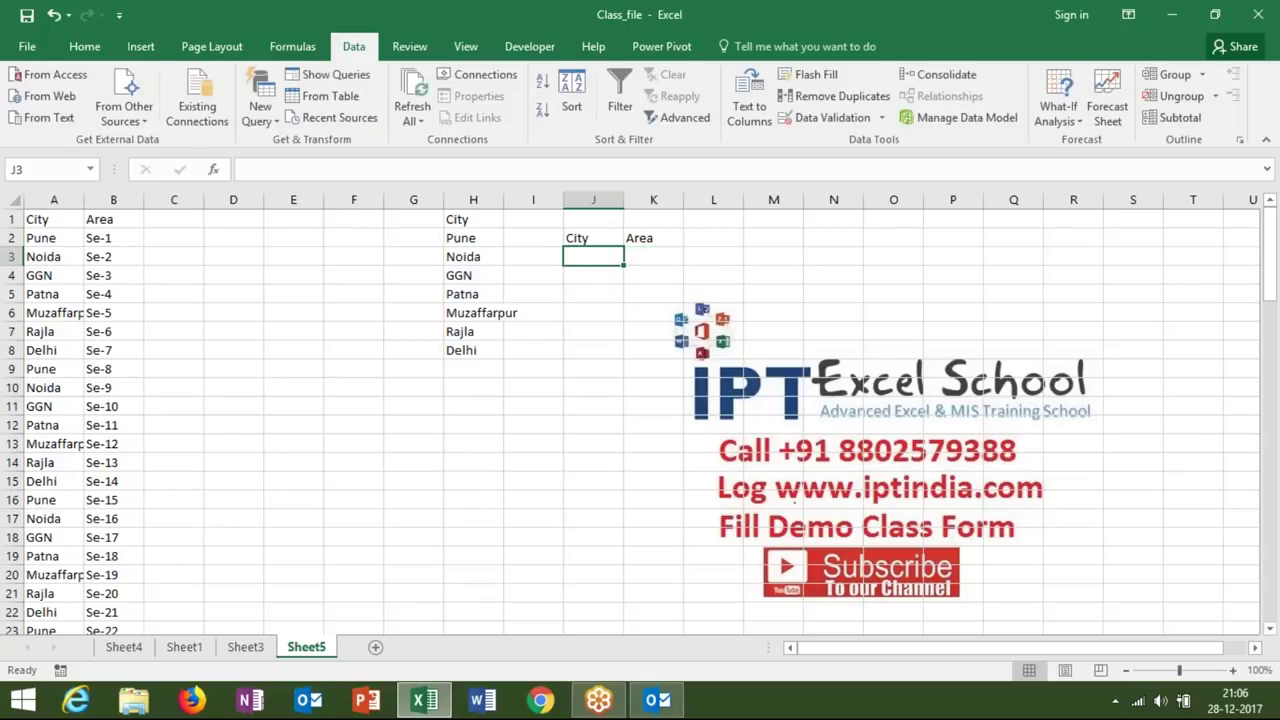
click(828, 118)
click(733, 323)
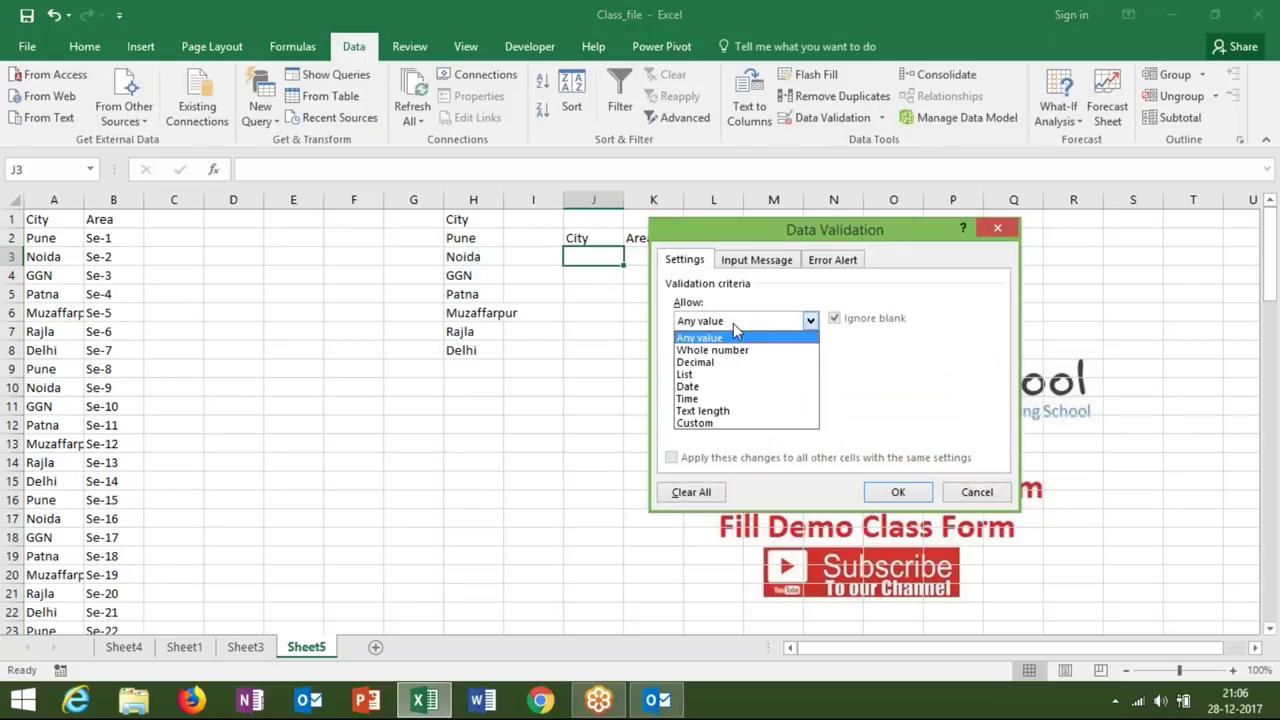
click(700, 374)
click(717, 396)
drag(455, 240, 469, 348)
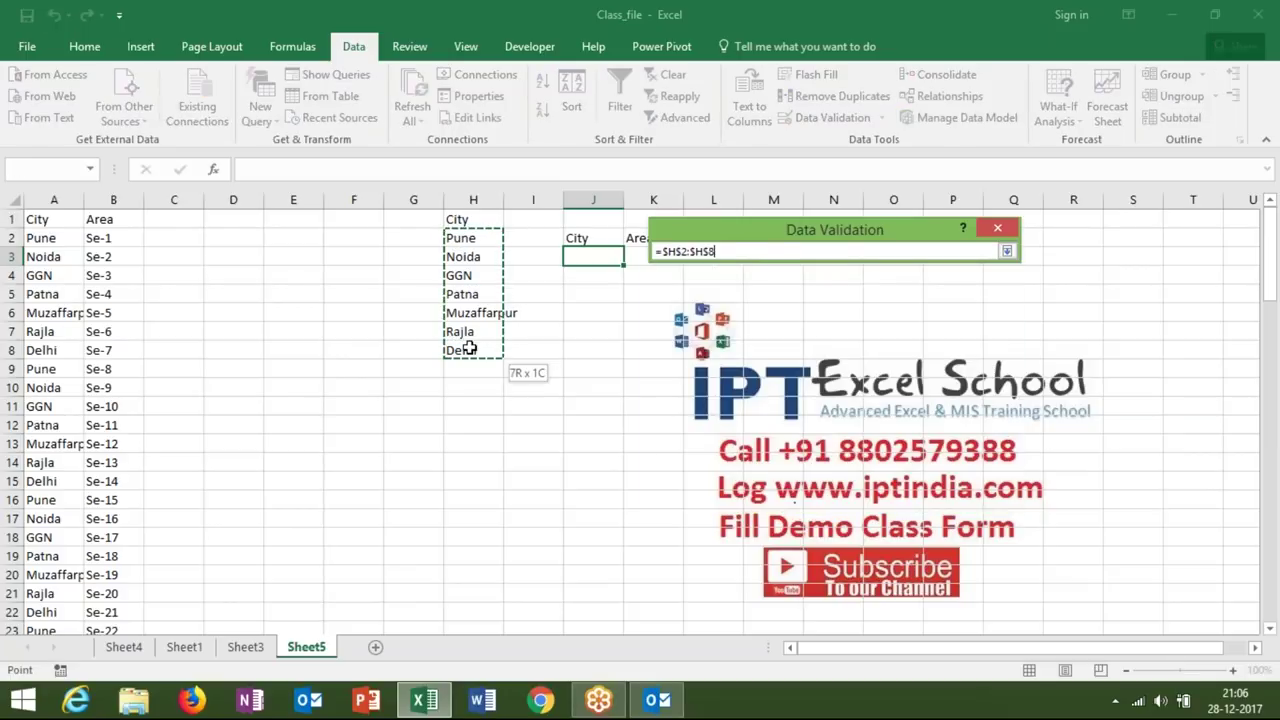
click(894, 491)
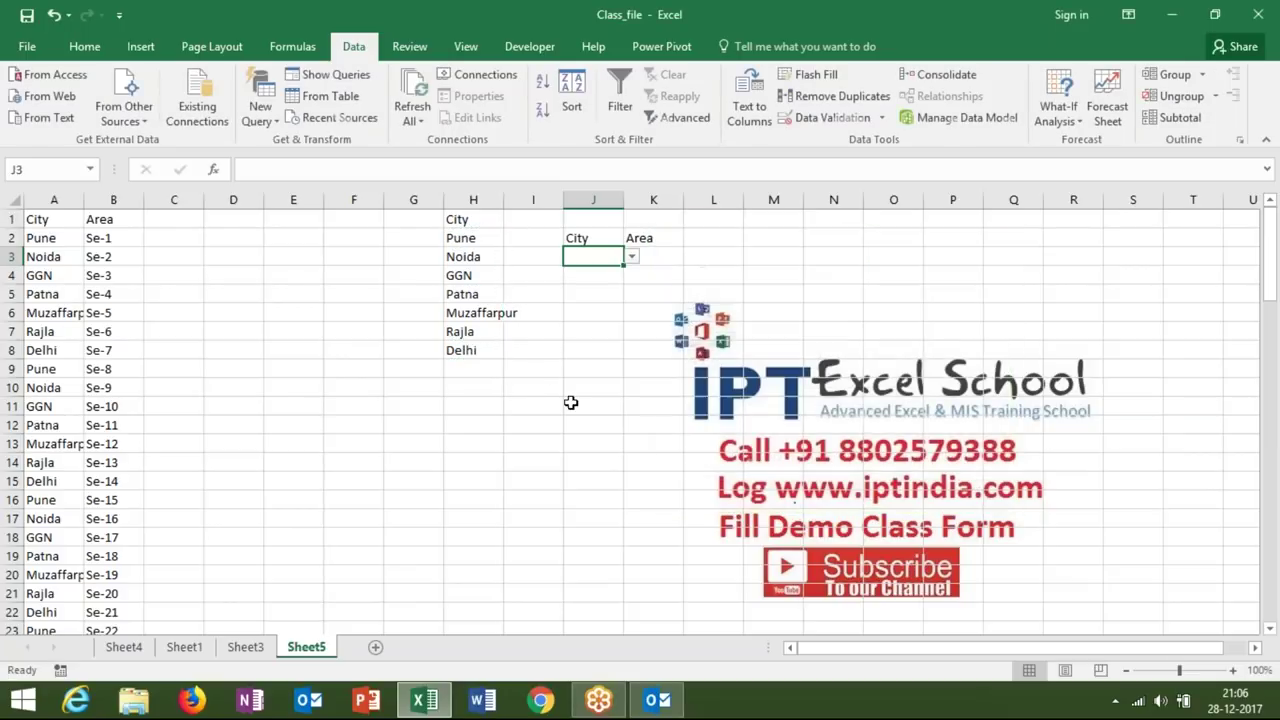
- Pick Pune from J3's city dropdown
click(632, 257)
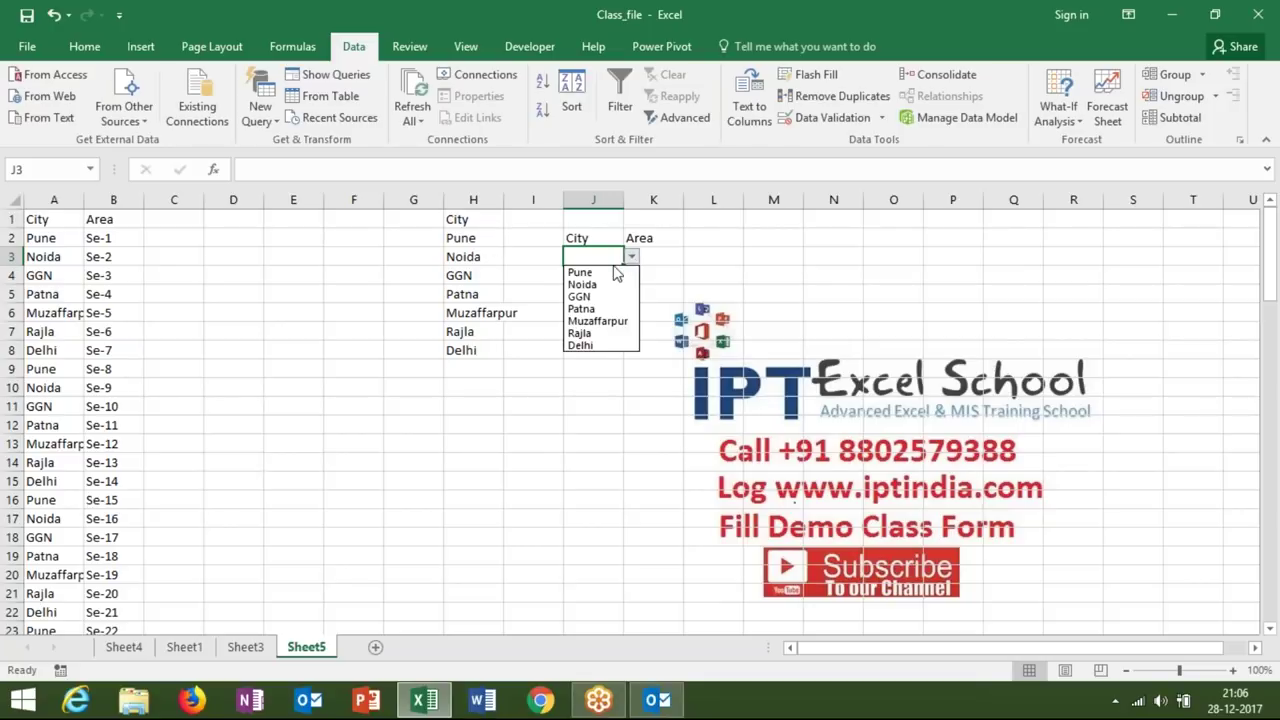
click(613, 270)
click(103, 238)
- Filter the City/Area table so only Pune's rows are shown
click(37, 219)
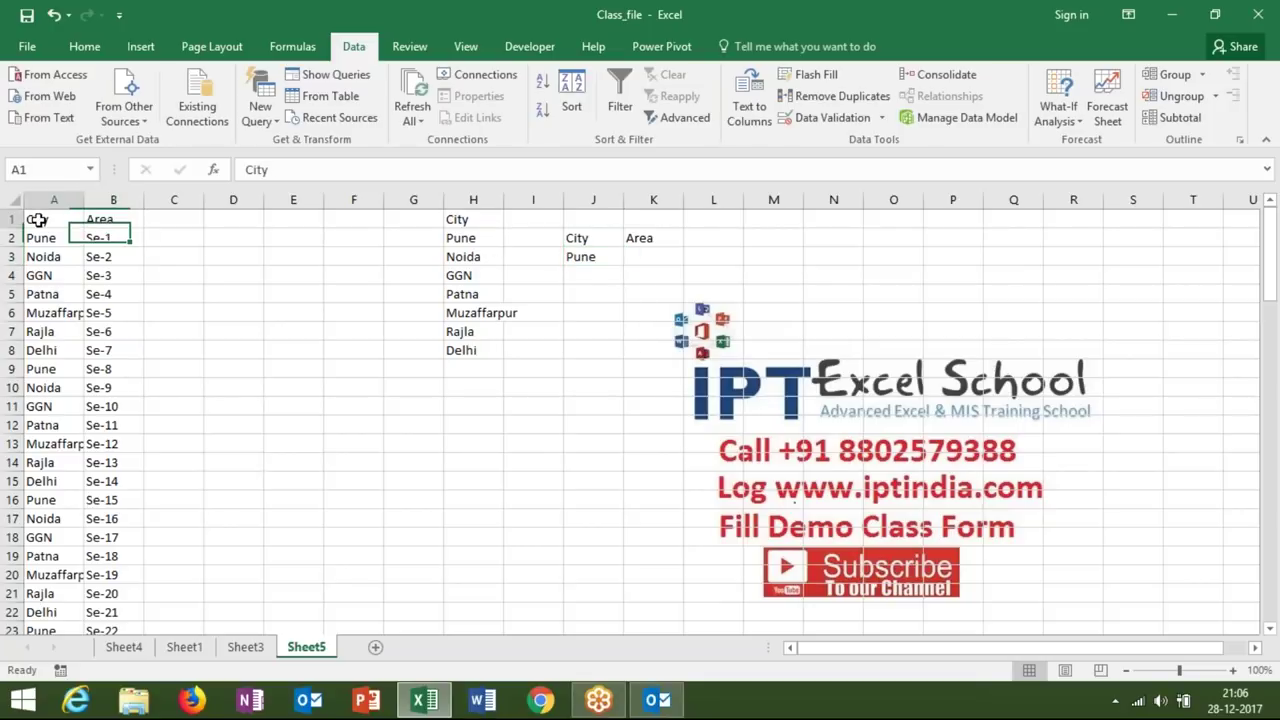
key(ctrl+shift+l)
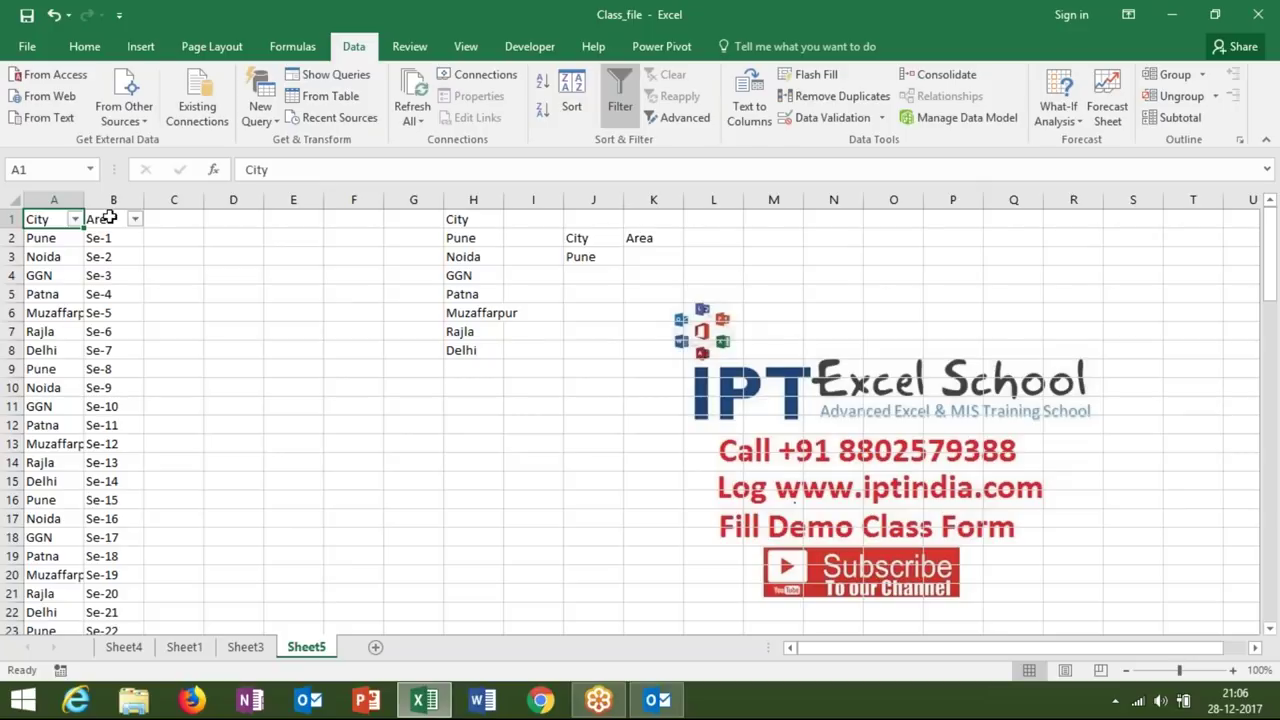
click(74, 219)
click(56, 400)
click(56, 490)
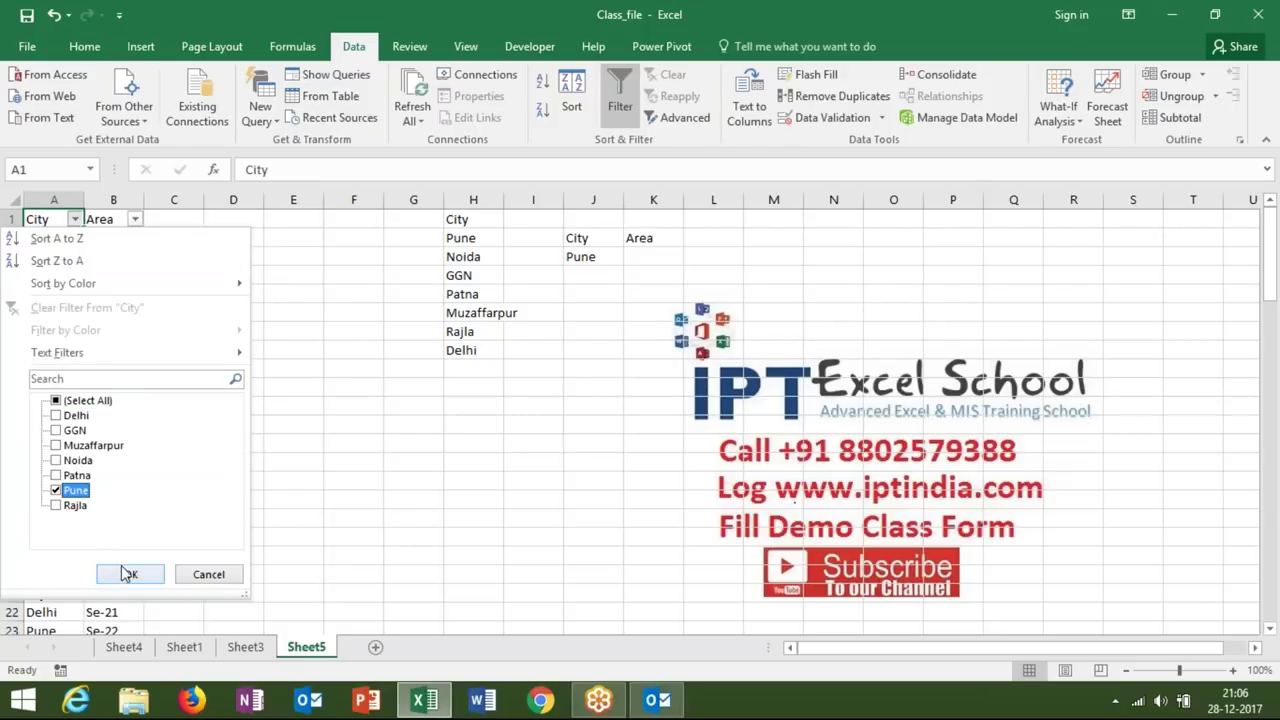
click(130, 573)
- Select Pune's area codes in column B, then switch to Sheet3
drag(103, 238, 117, 465)
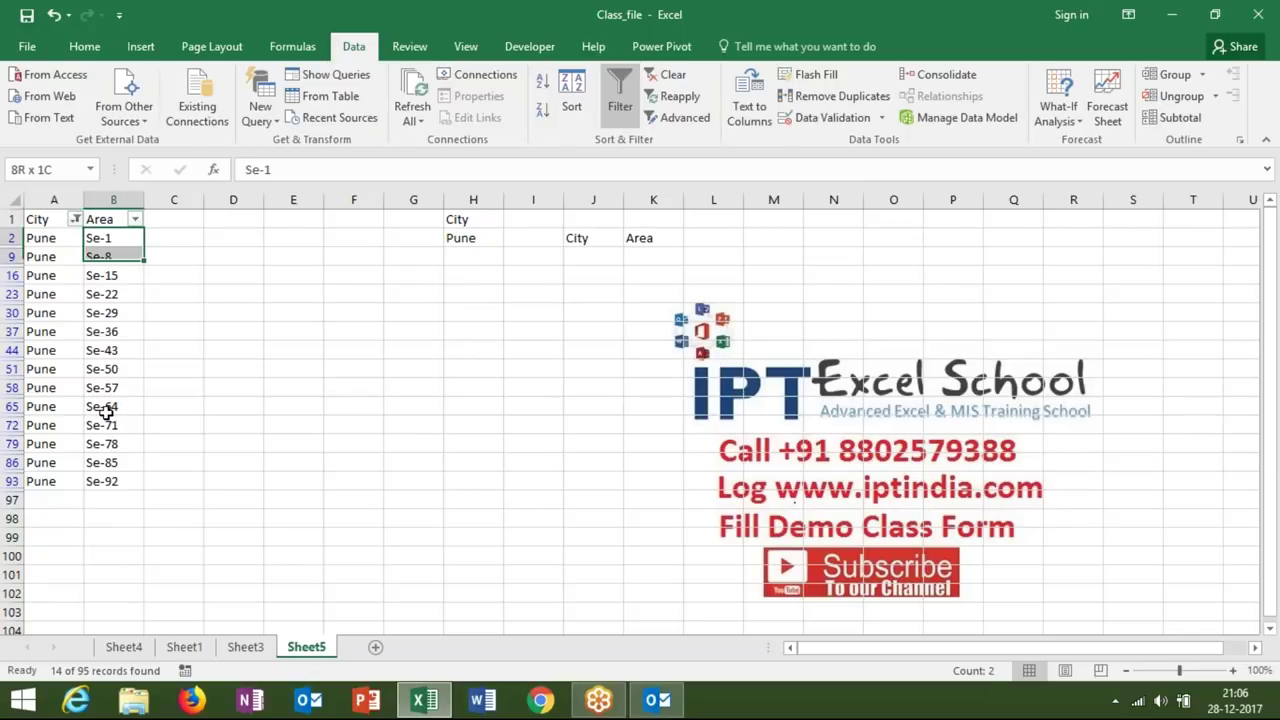
click(651, 260)
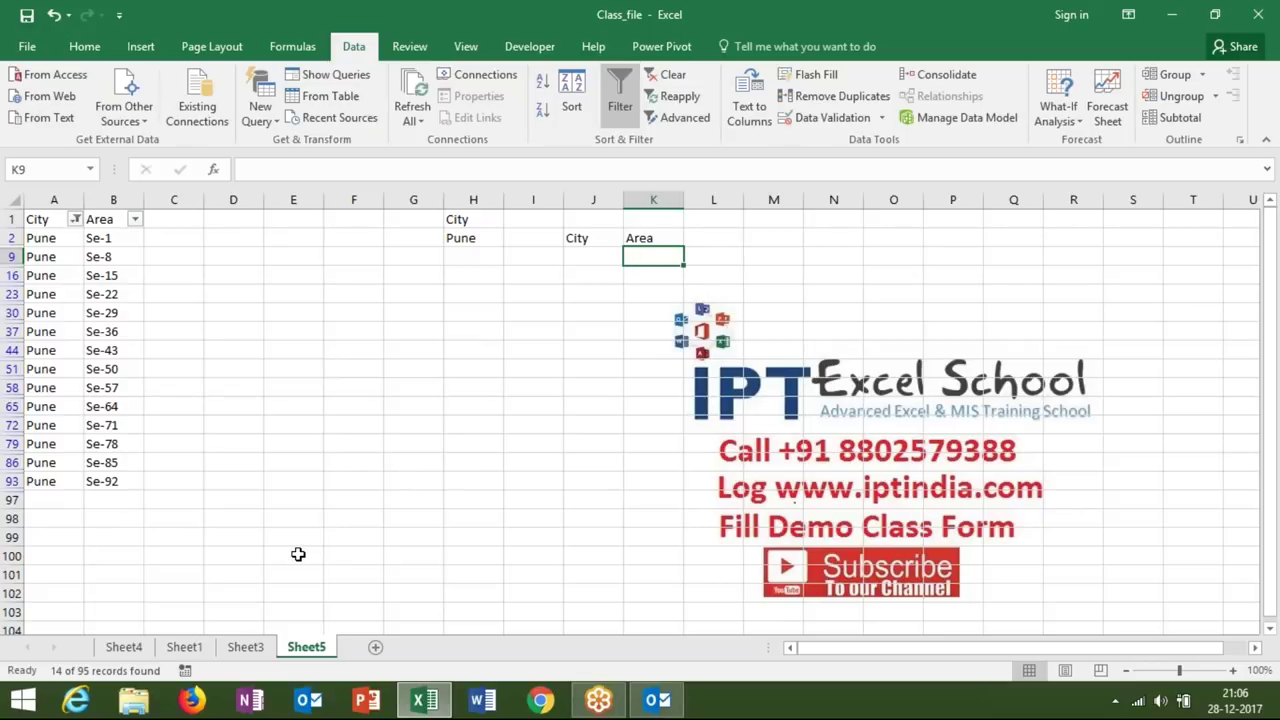
click(258, 650)
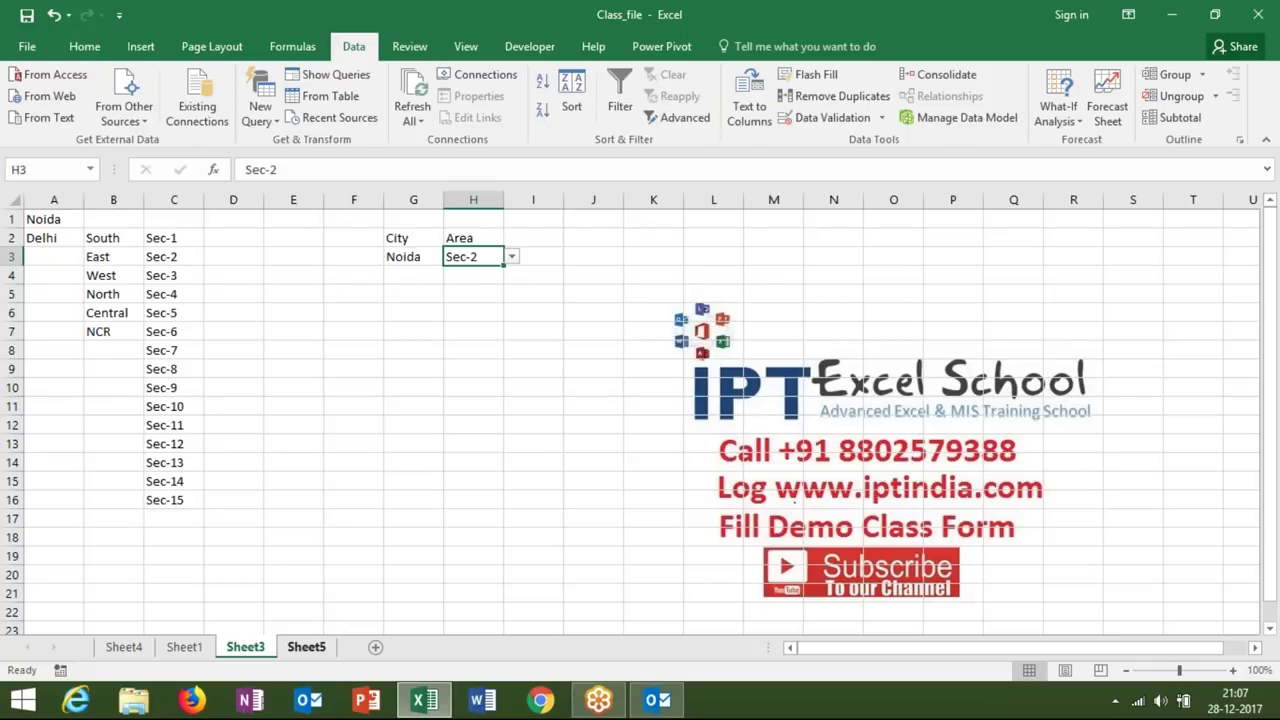
- On Sheet5, clear the Pune filter, select the City/Area table through row 96, and open Find & Select
click(306, 647)
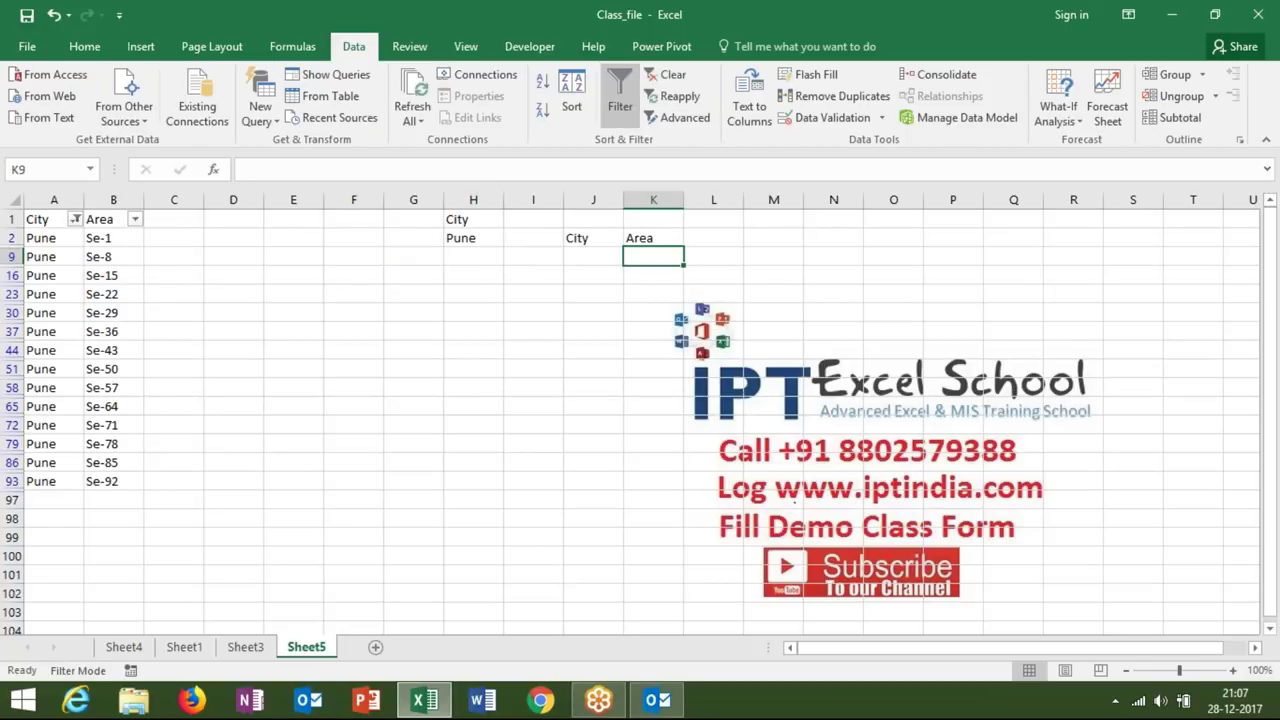
key(ctrl+shift+l)
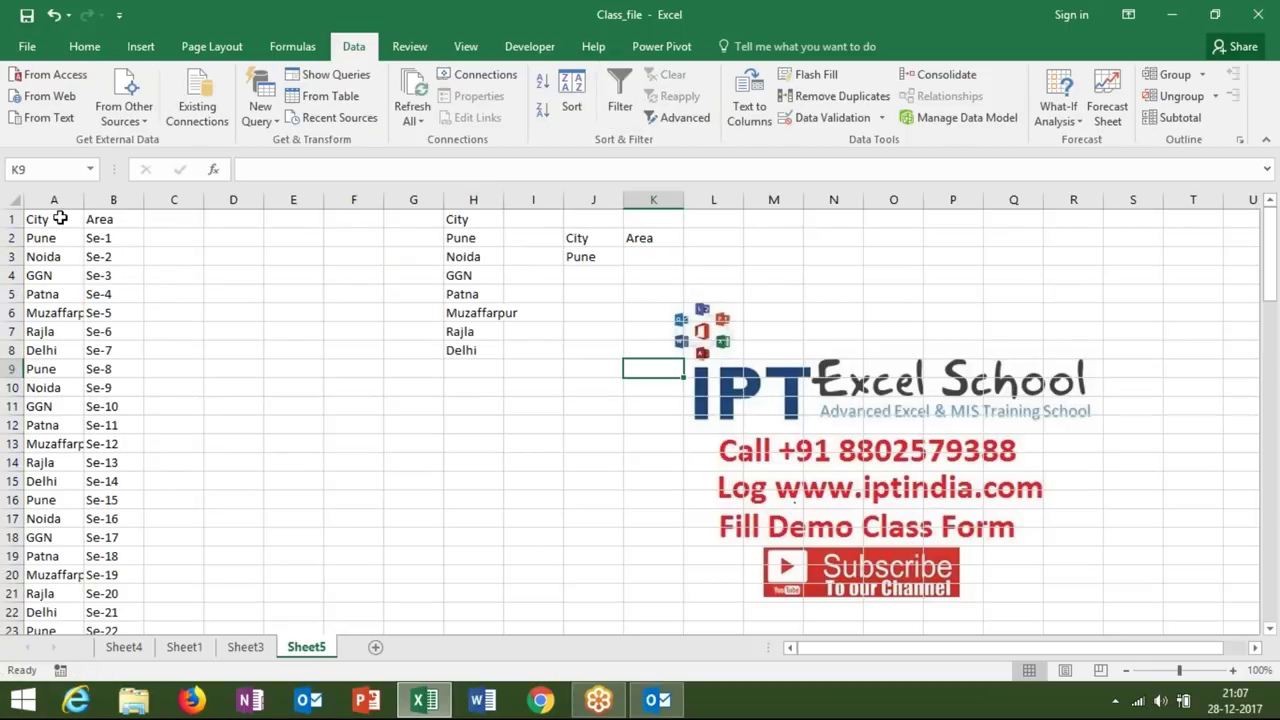
click(60, 217)
key(ctrl+shift+Right)
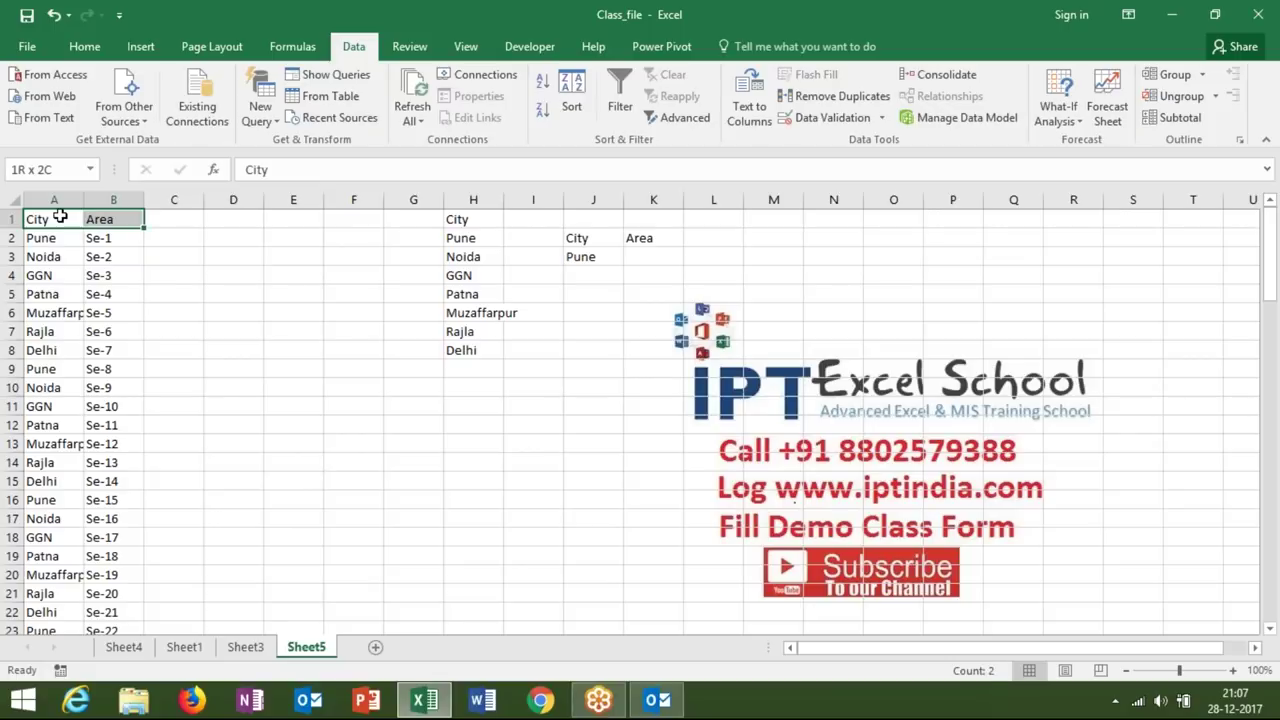
key(ctrl+shift+Down)
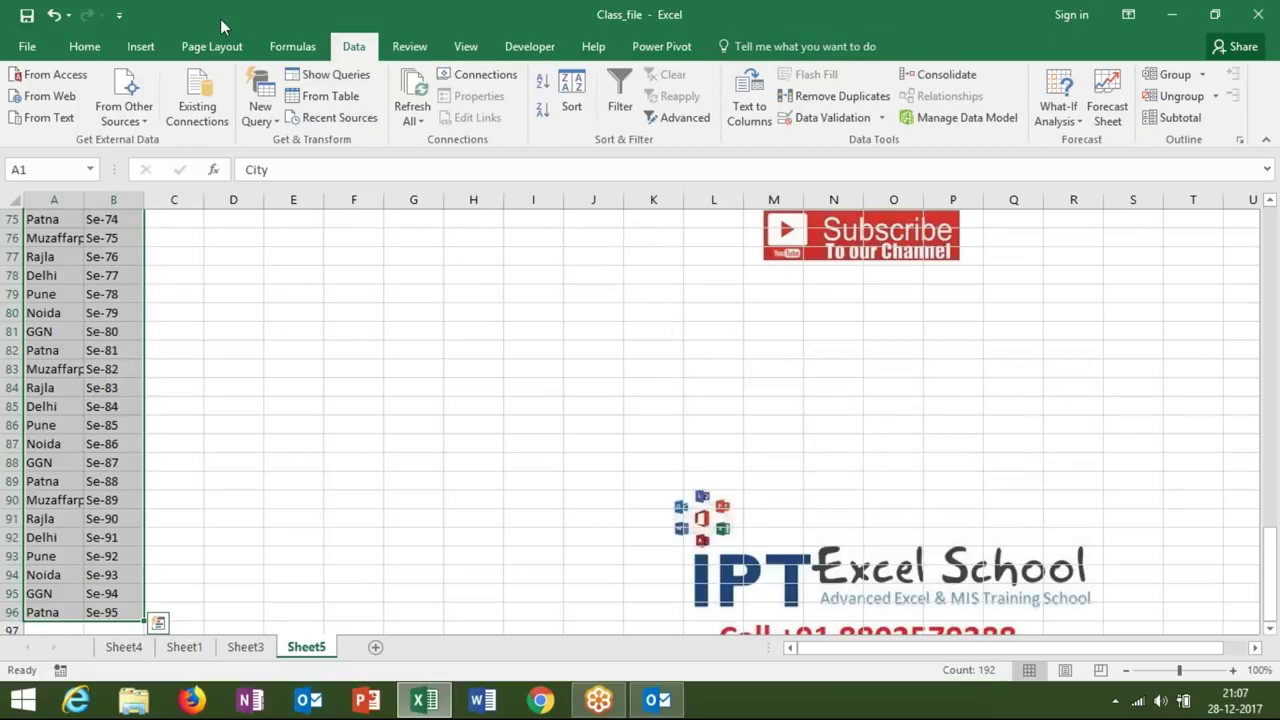
click(86, 46)
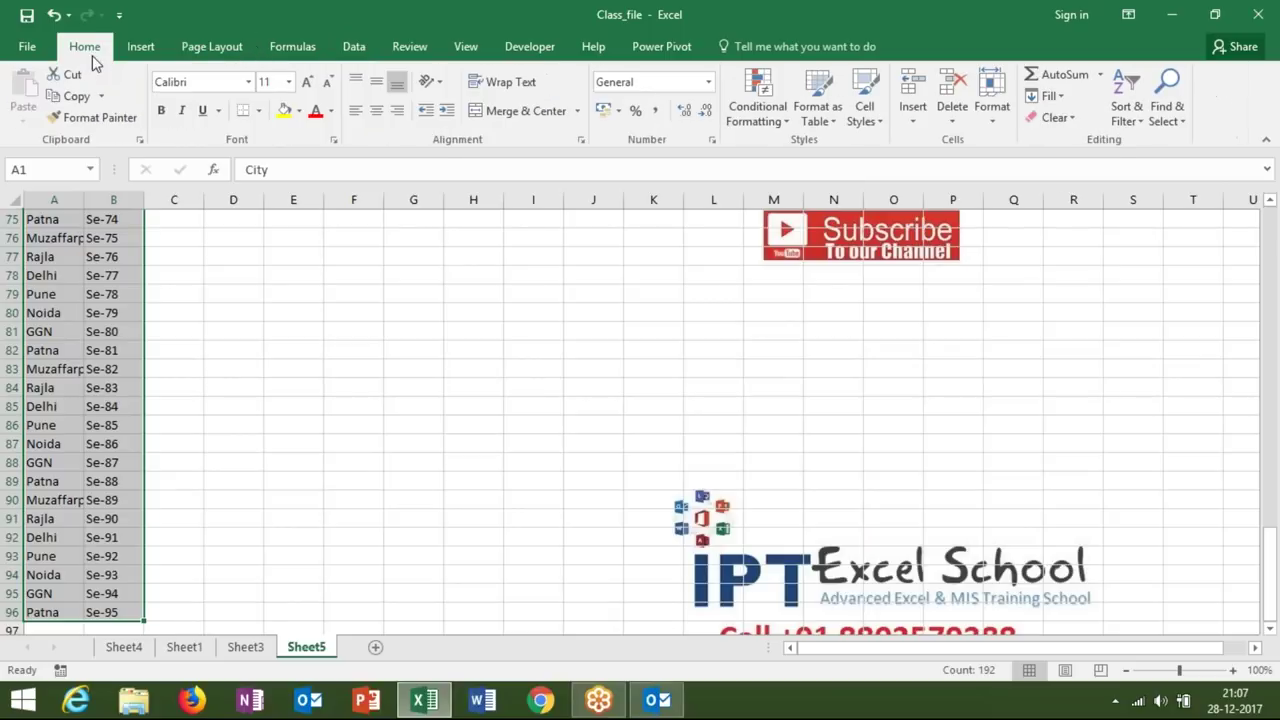
click(1178, 118)
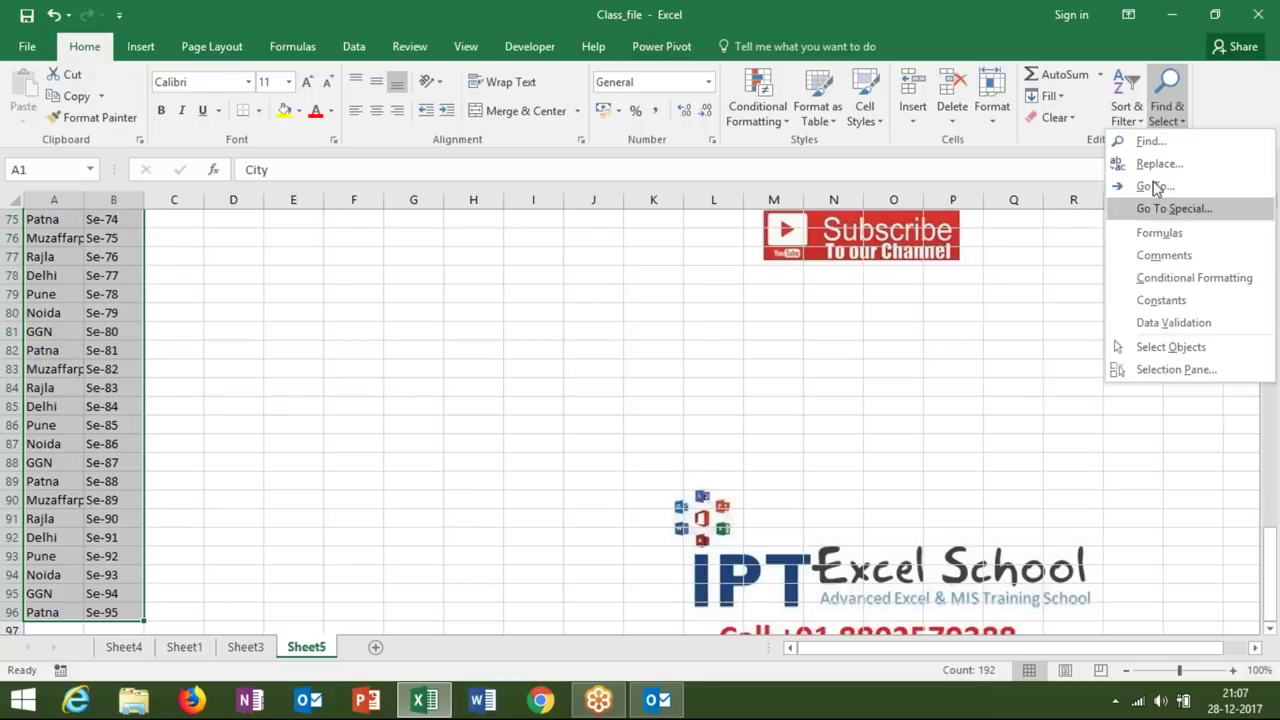
- Custom-sort the table A to Z by City, with My data has headers ticked
click(1138, 120)
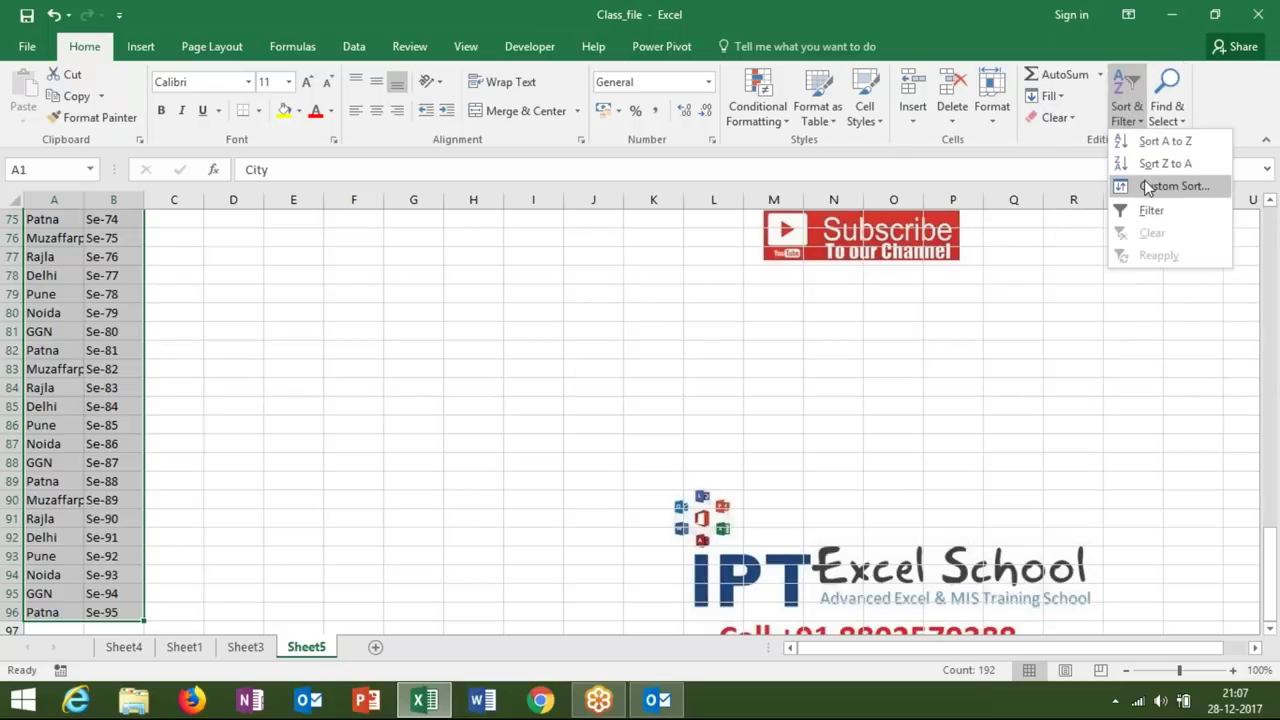
click(1148, 188)
click(691, 337)
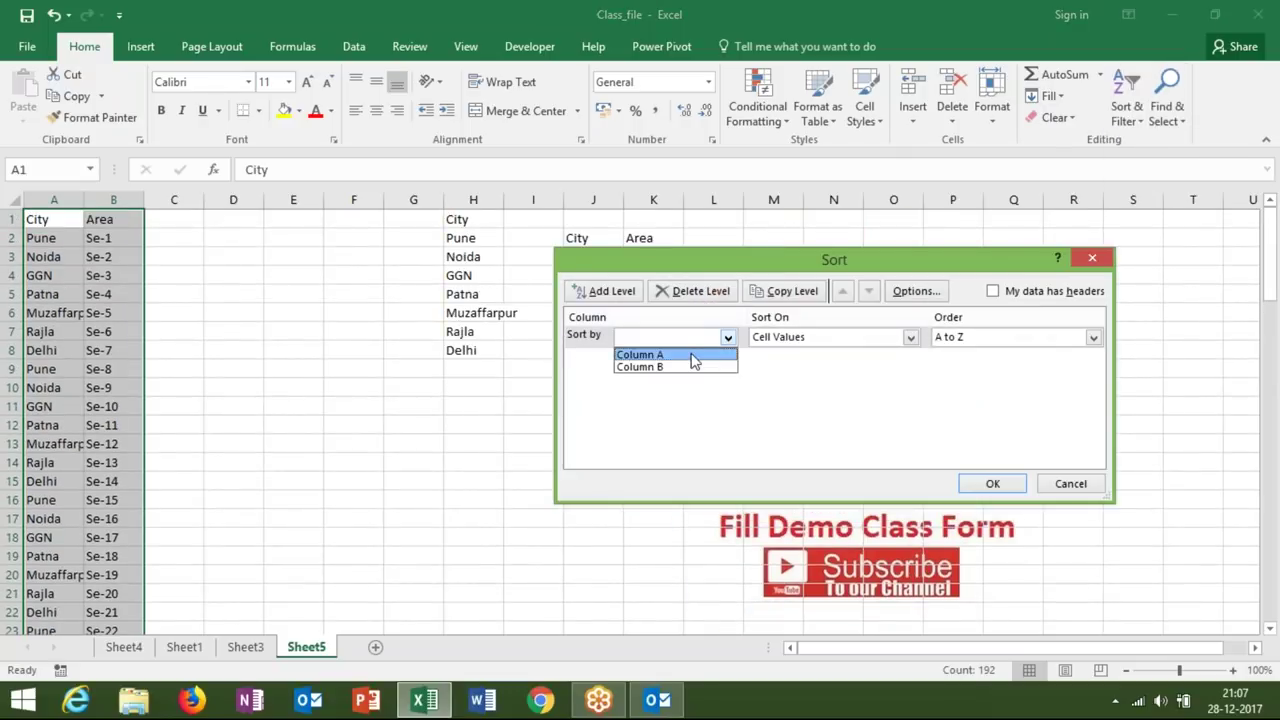
click(1012, 302)
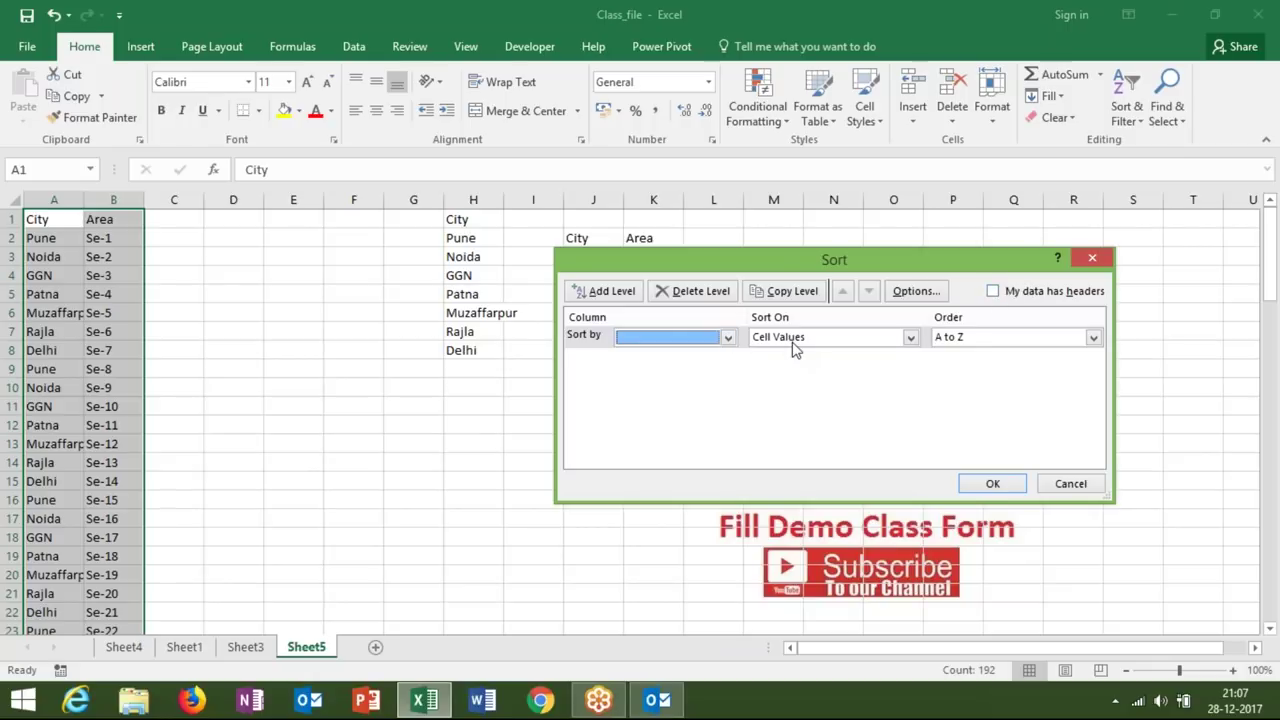
click(993, 291)
click(993, 291)
click(712, 340)
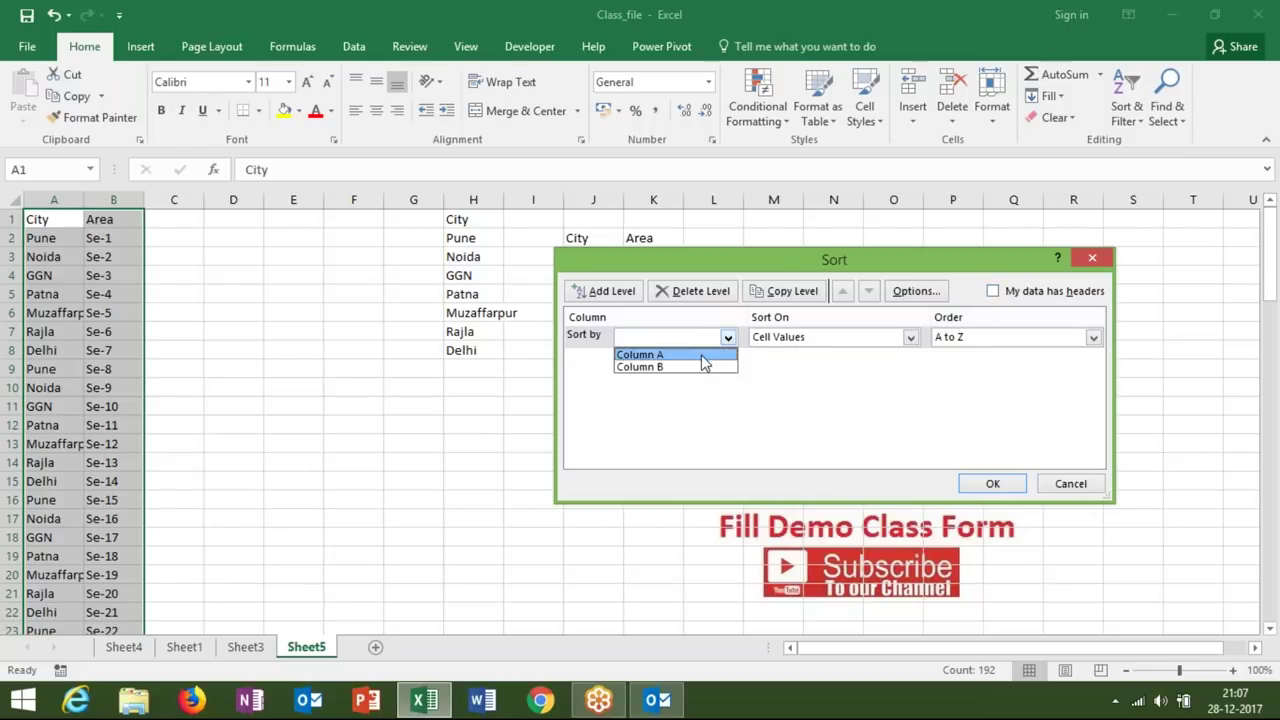
click(703, 357)
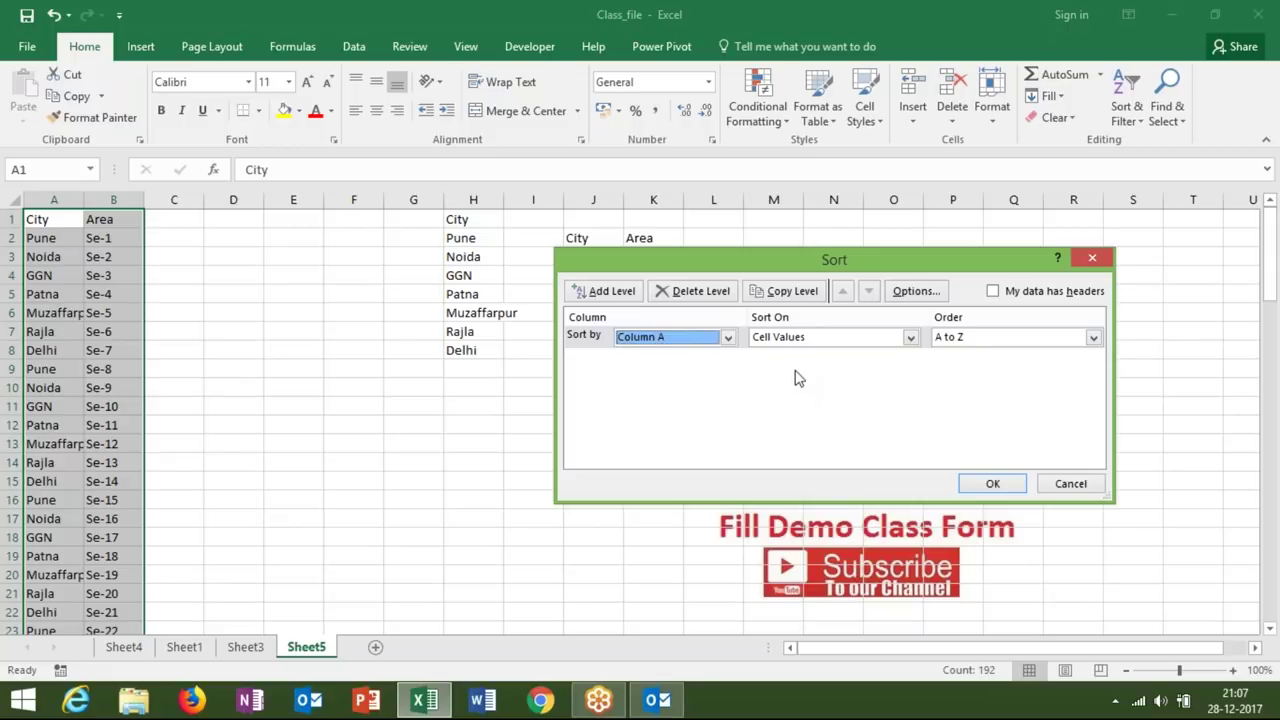
click(993, 291)
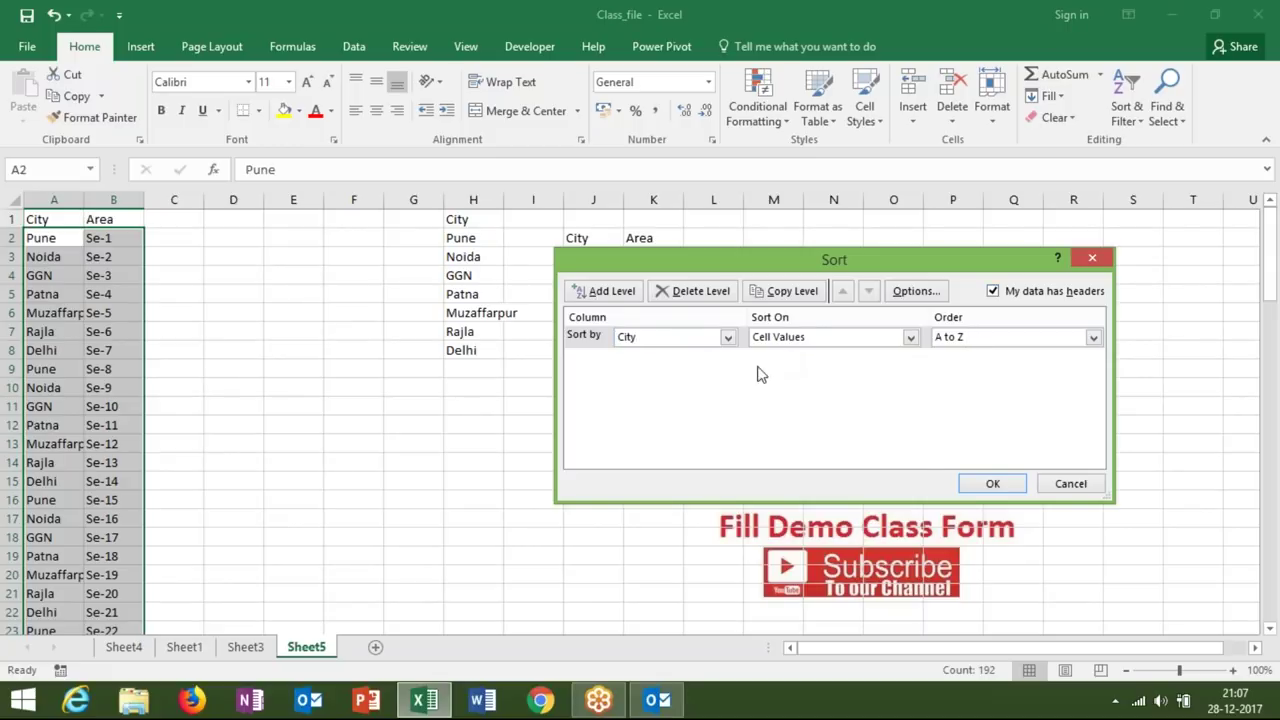
click(992, 483)
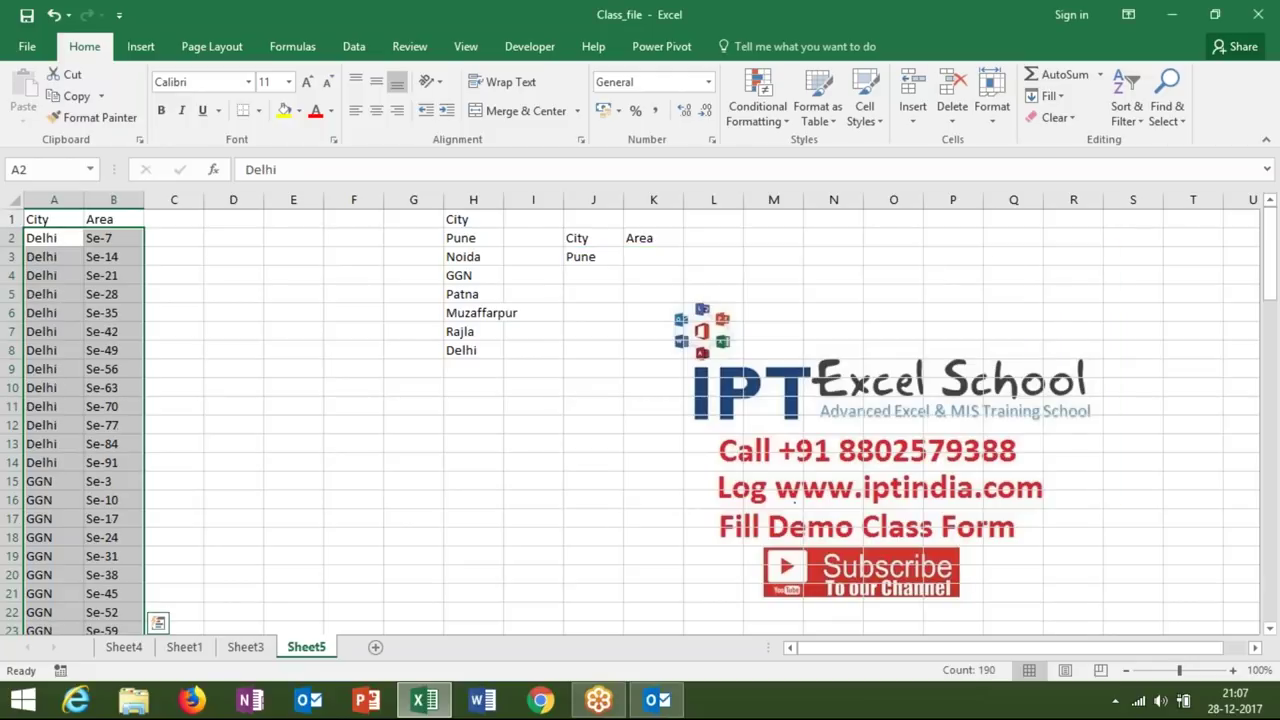
- Enter the test formula =OFFSET(A1,1,1) in D3, which returns Se-7
mouse_move(72, 236)
mouse_down()
mouse_move(85, 320)
mouse_move(55, 460)
mouse_up()
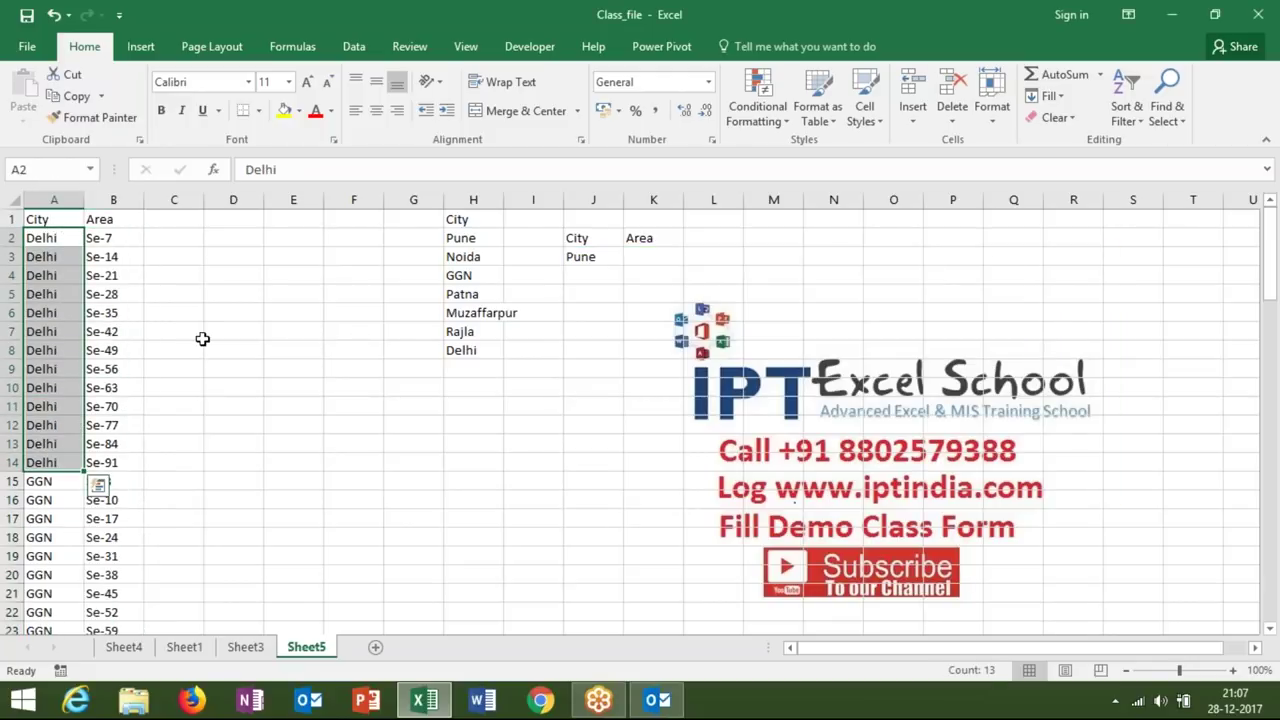
click(250, 261)
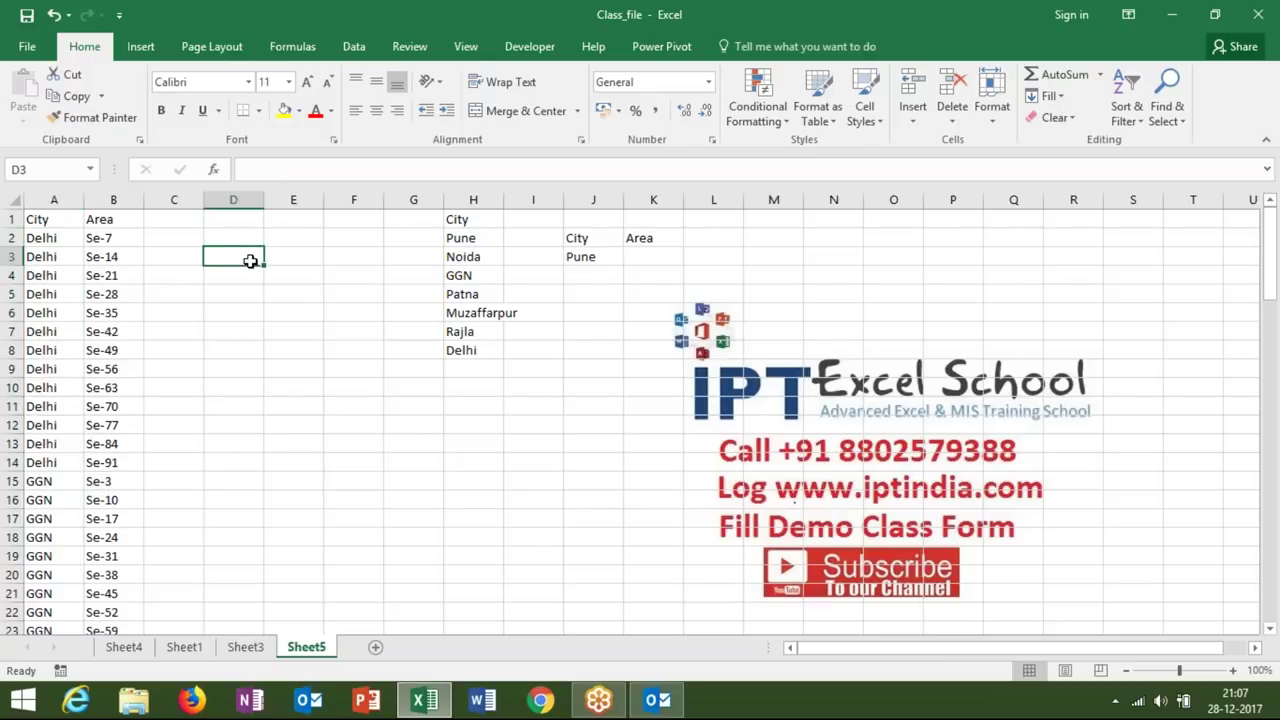
text(=off)
key(Tab)
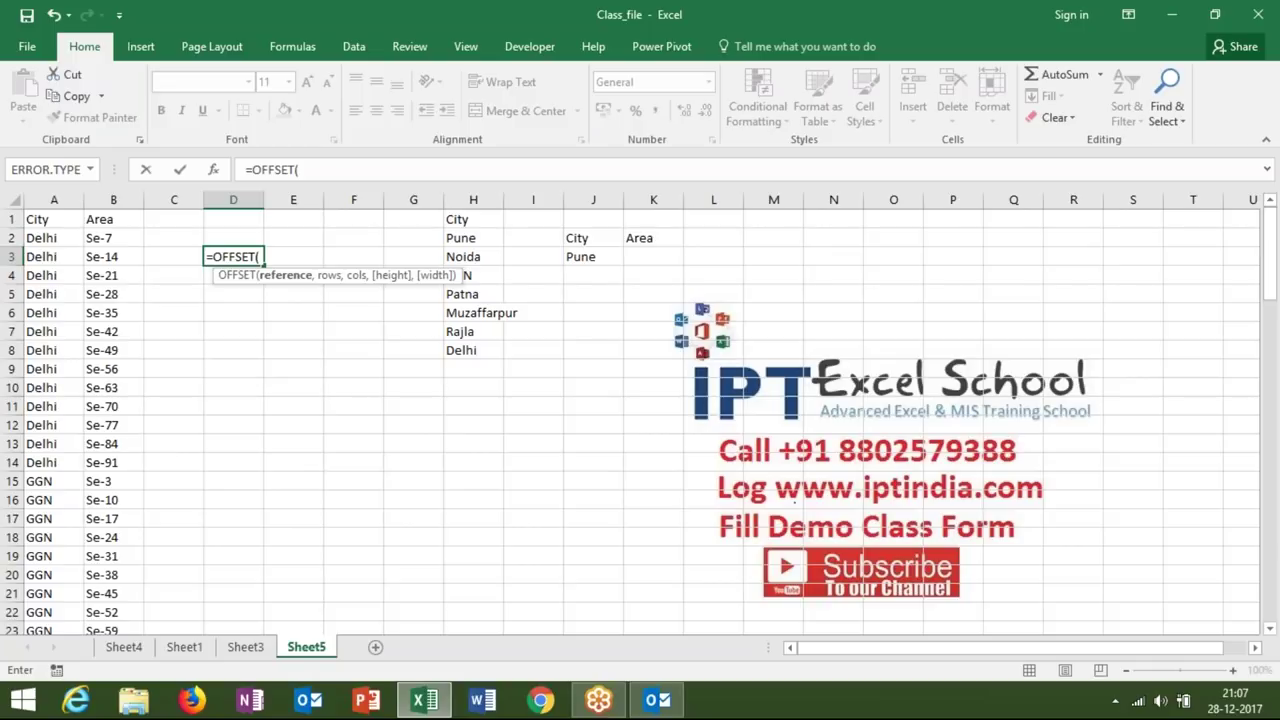
click(40, 217)
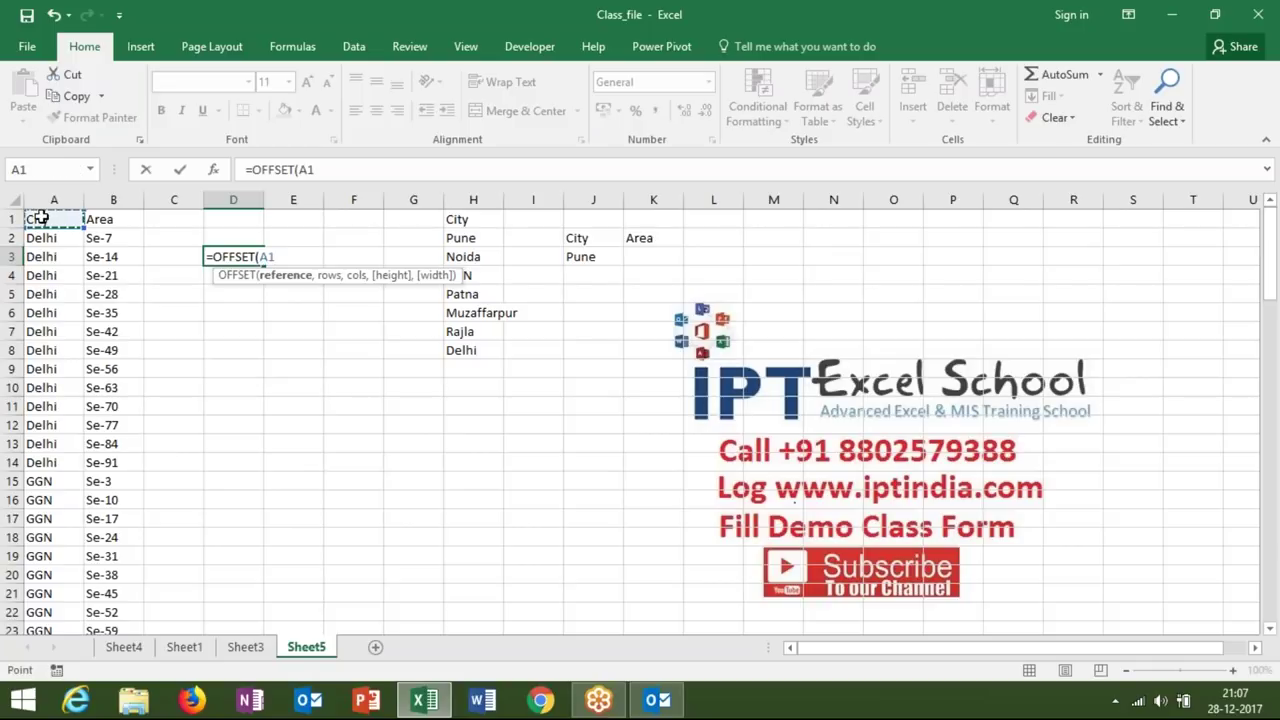
text(,)
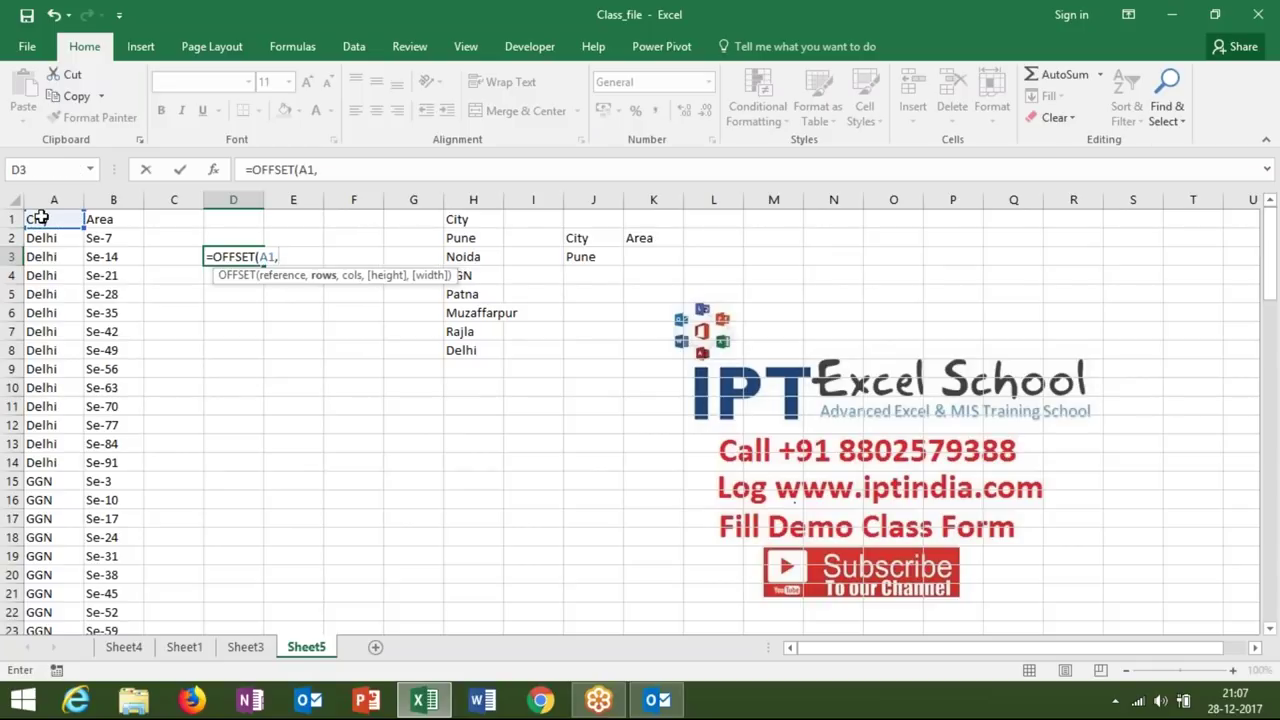
text(1)
text(,)
text(0)
key(BackSpace)
text(1)
key(Return)
key(Up)
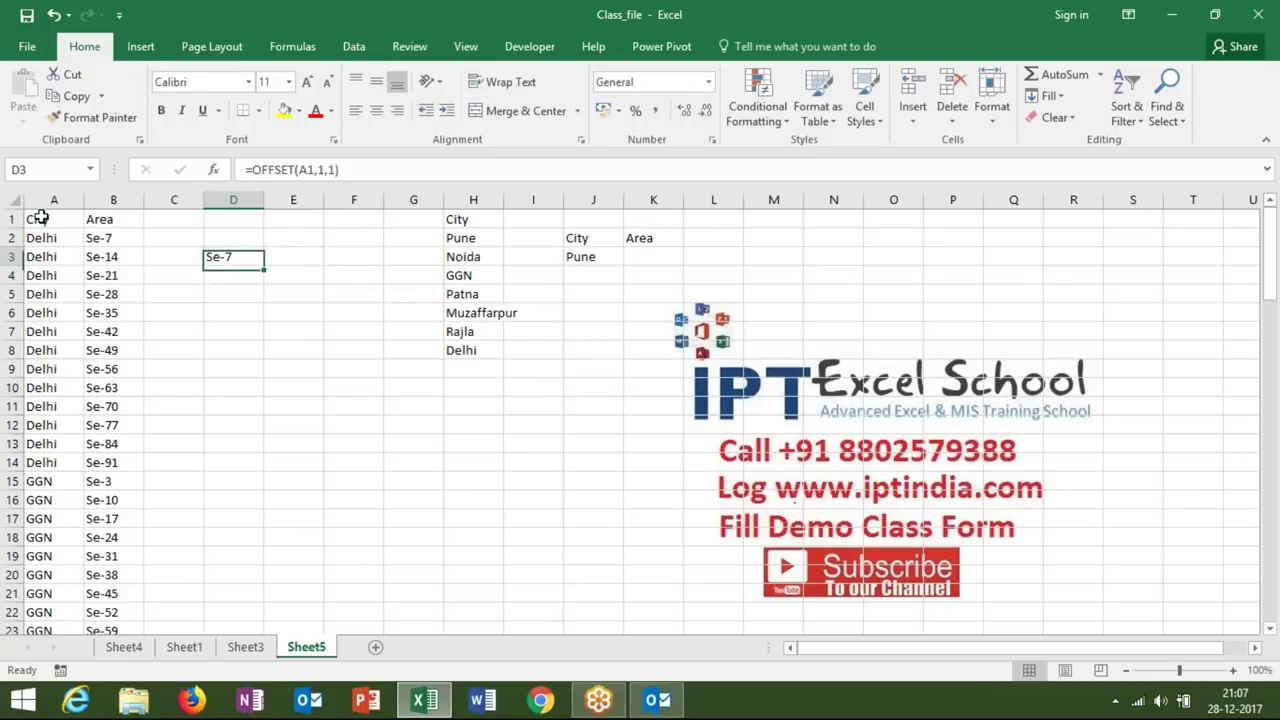
click(338, 170)
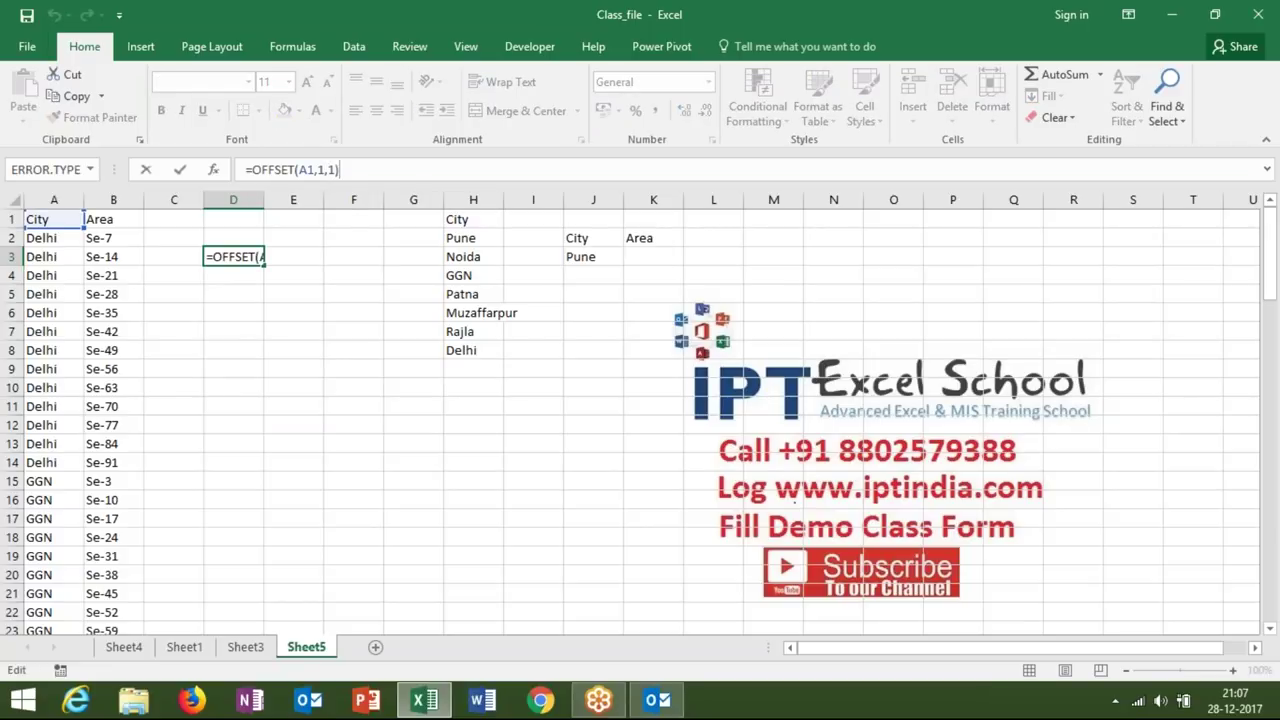
- Replace the rows argument of D3's OFFSET with MATCH(J3,A:A,0)
double_click(231, 257)
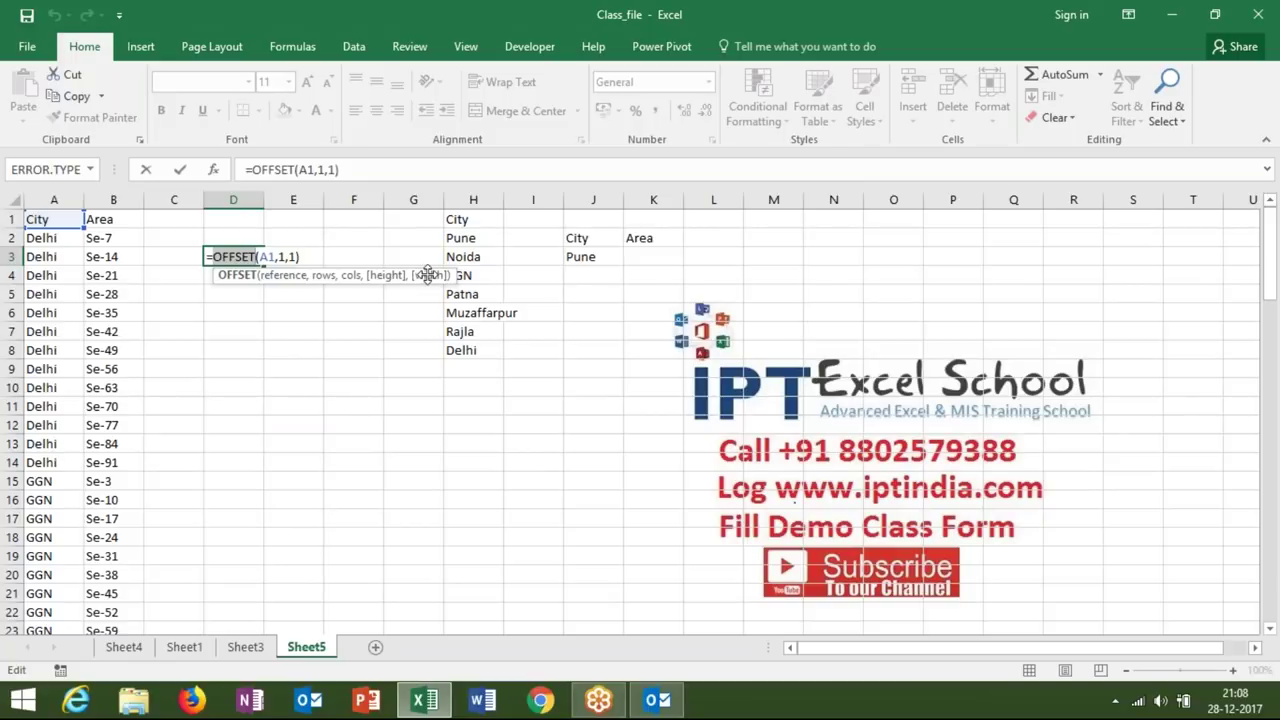
double_click(277, 257)
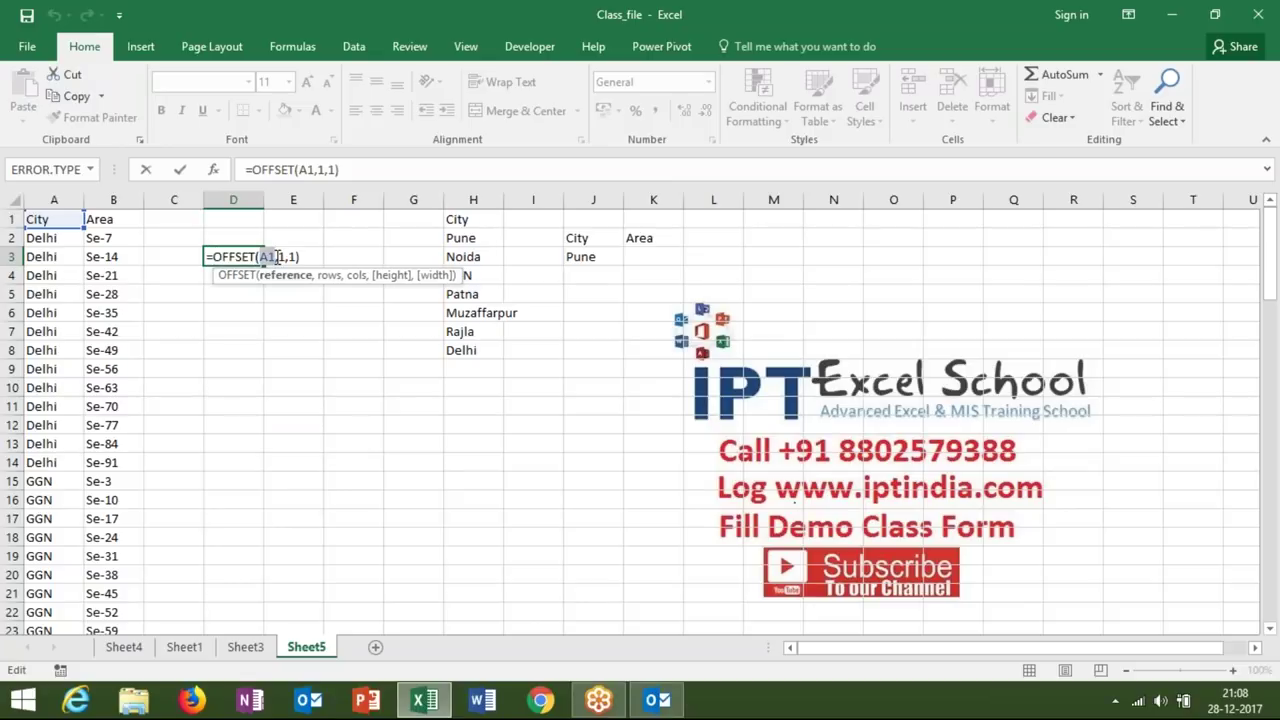
click(284, 257)
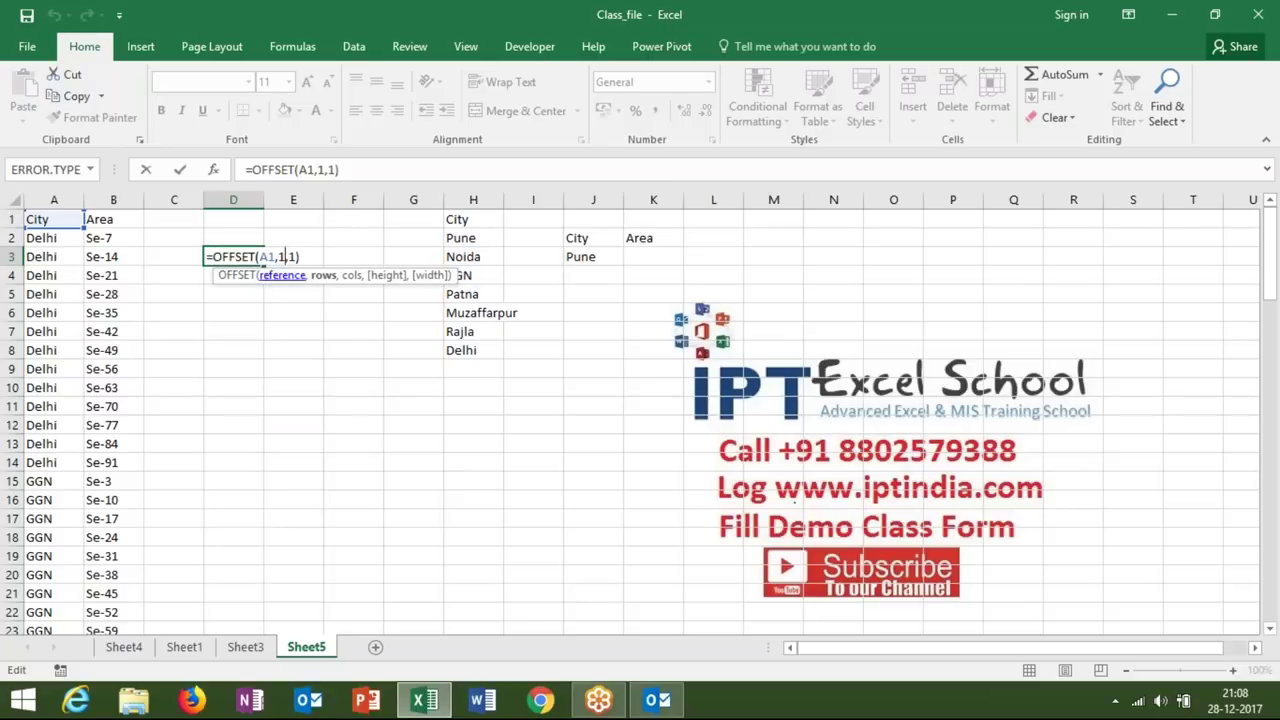
key(BackSpace)
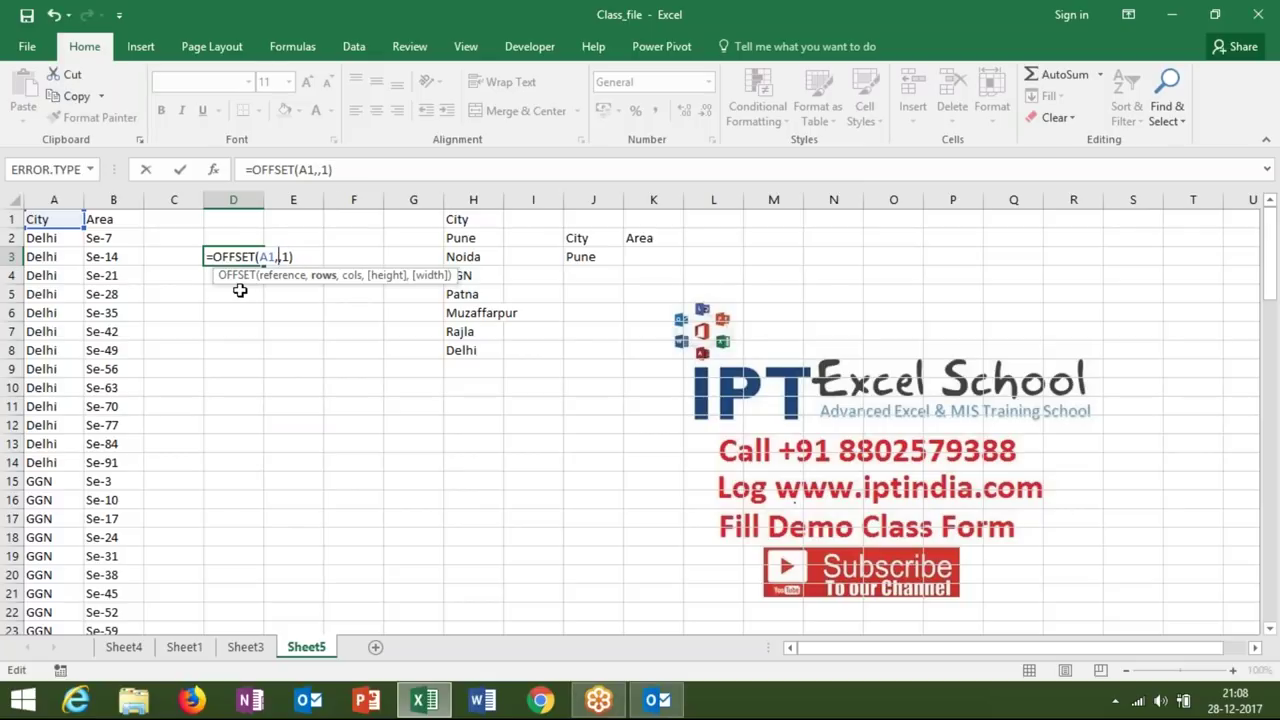
text(m)
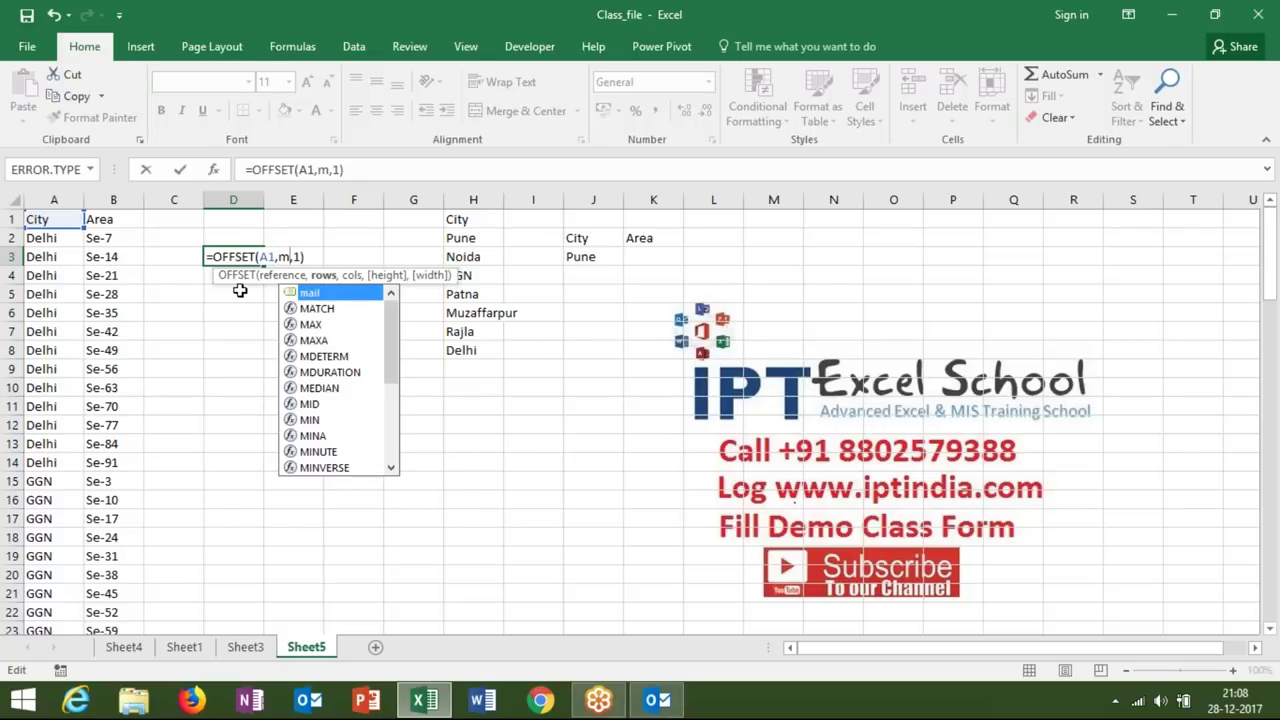
key(Down)
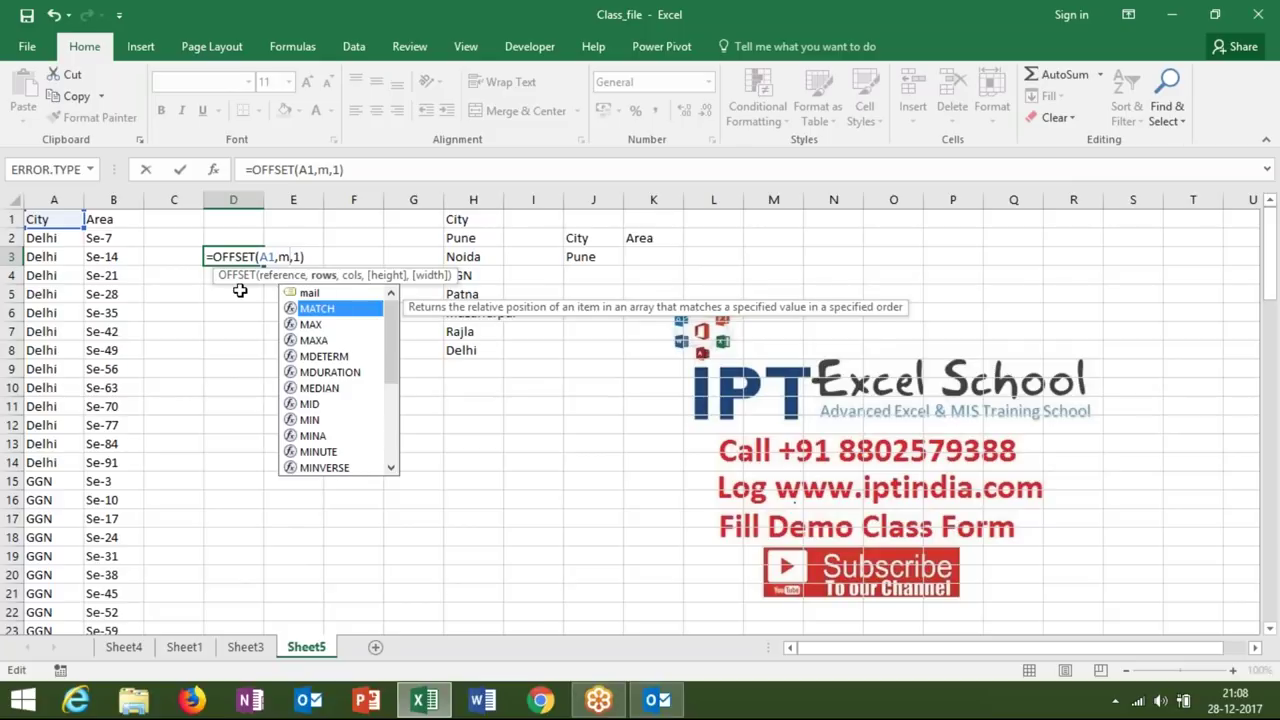
key(Tab)
click(585, 257)
text(,)
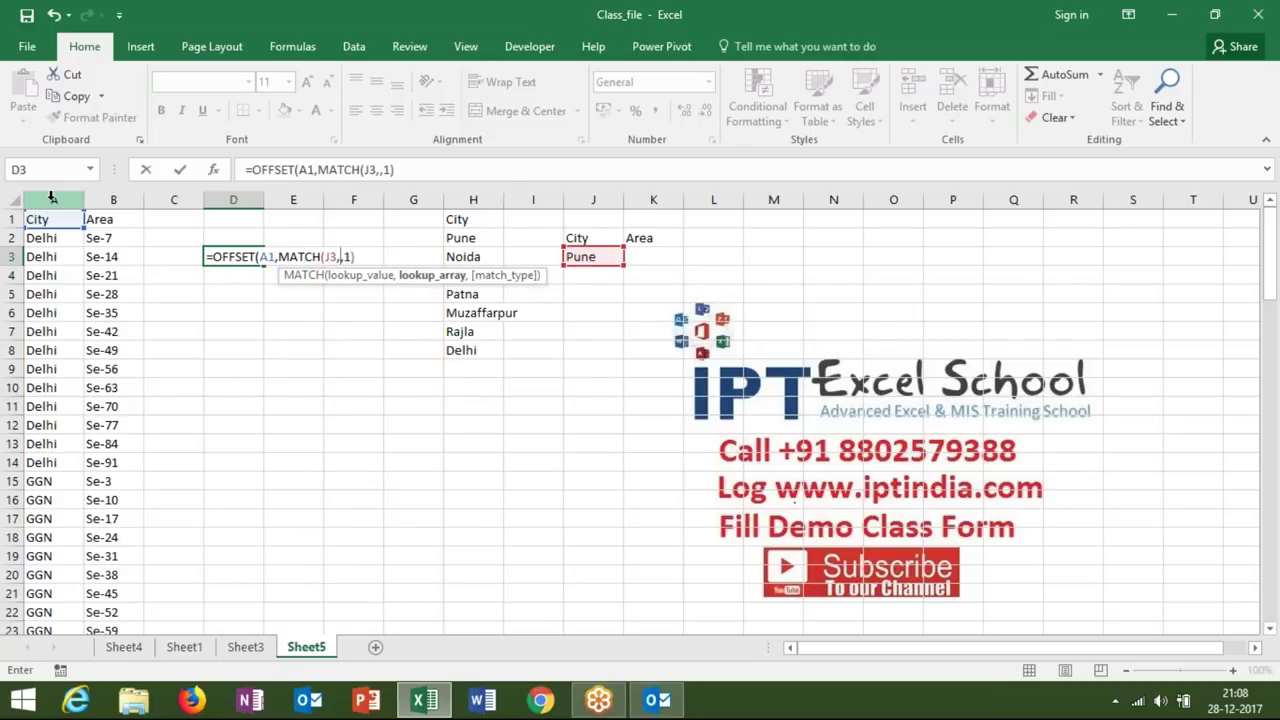
click(52, 197)
text(,0))
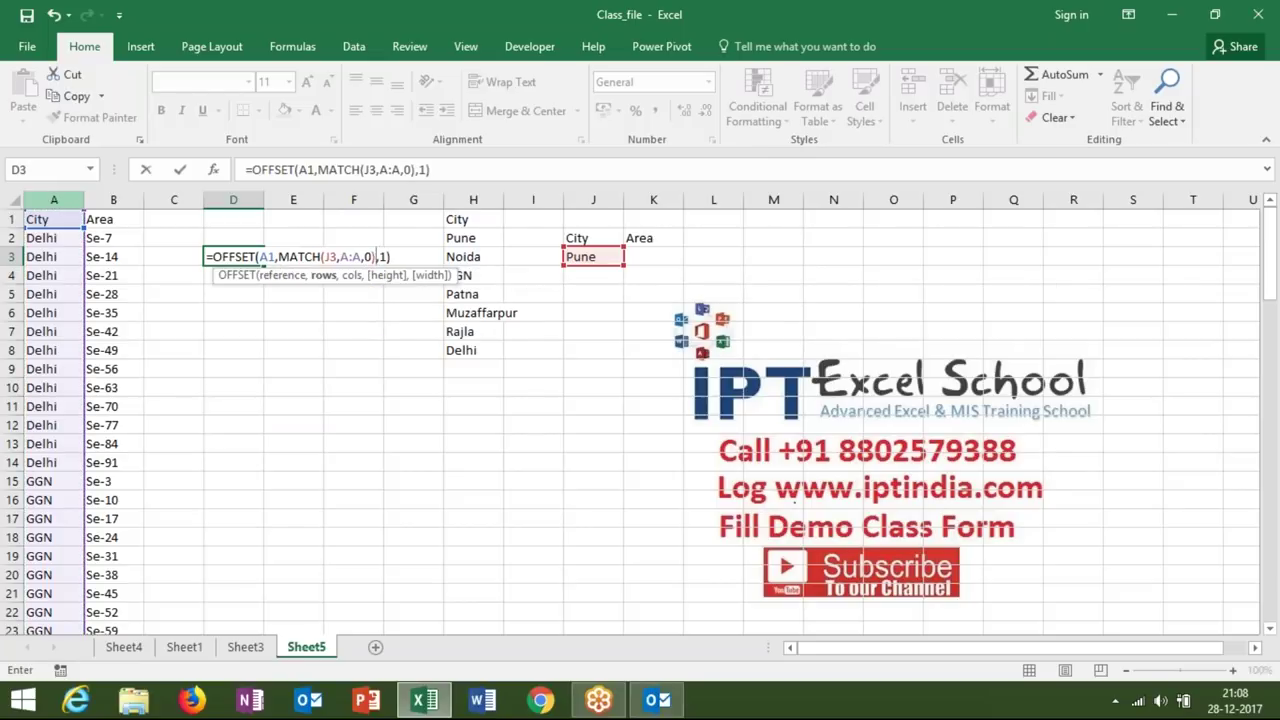
- Add COUNTIF(A:A,J3) as the height and 1 as the width, then enter the formula
click(389, 257)
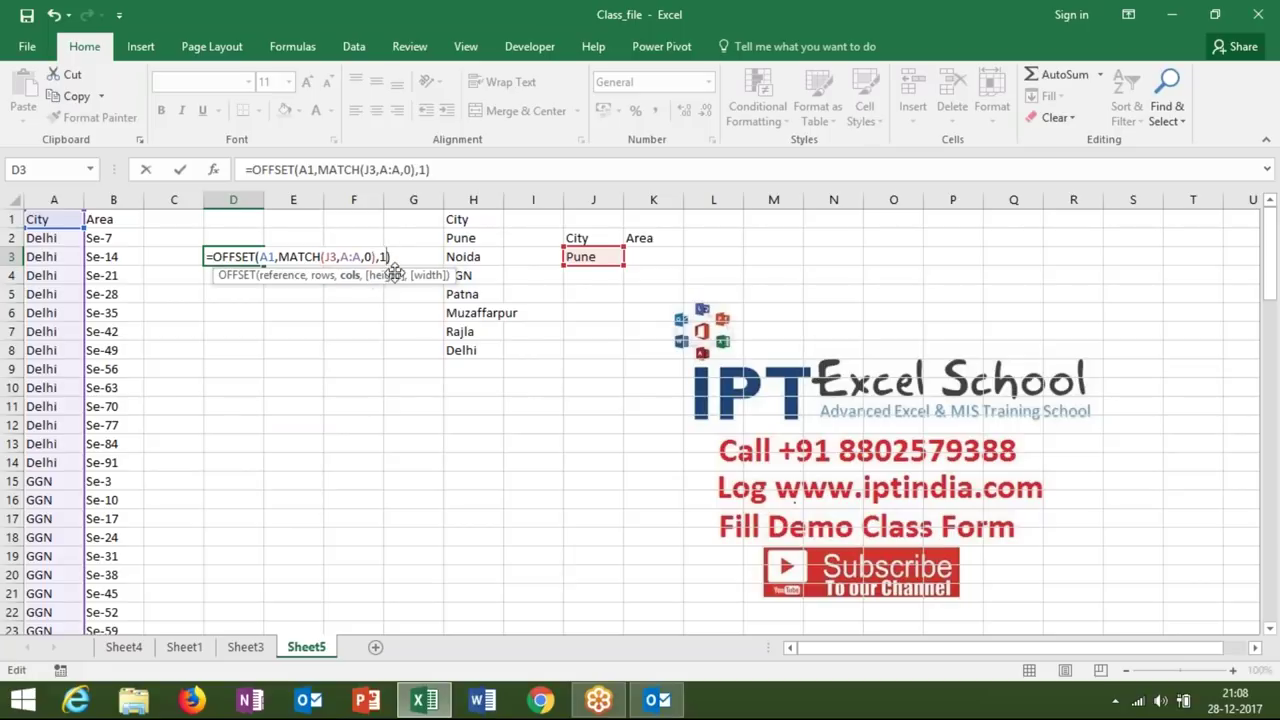
text(,)
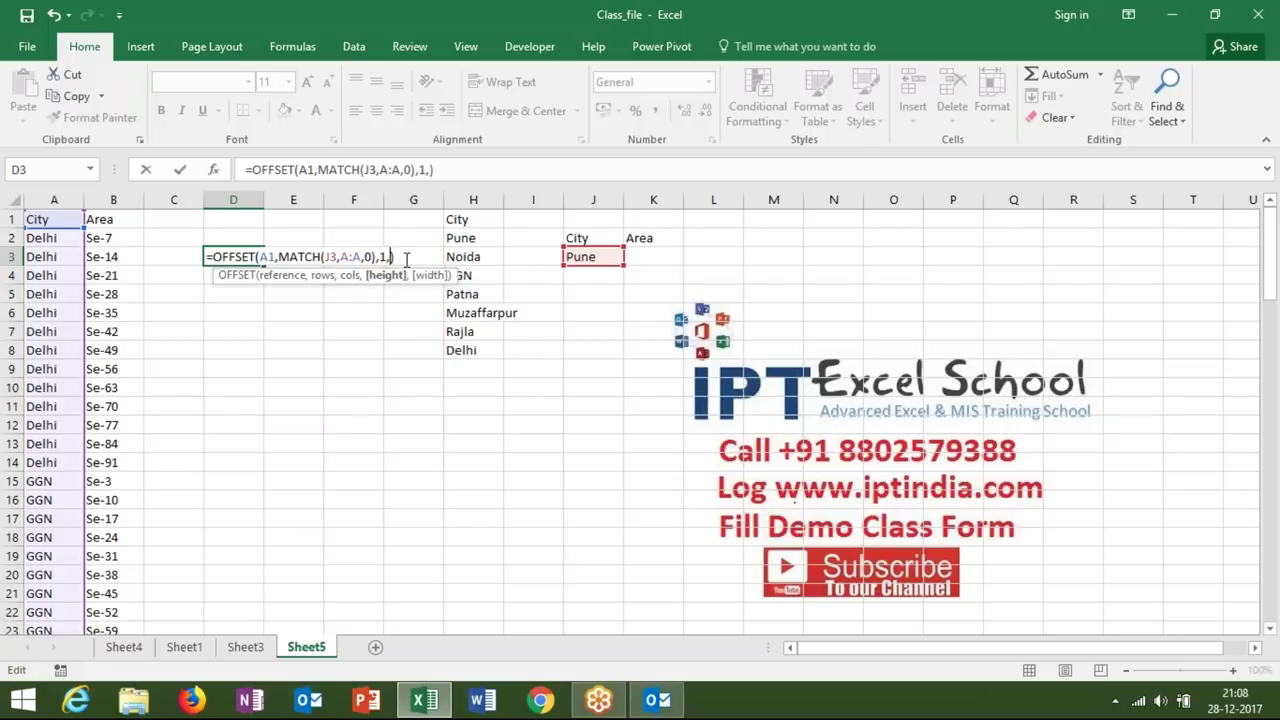
text(c)
text(oun)
key(Down)
key(Down)
key(Down)
key(Tab)
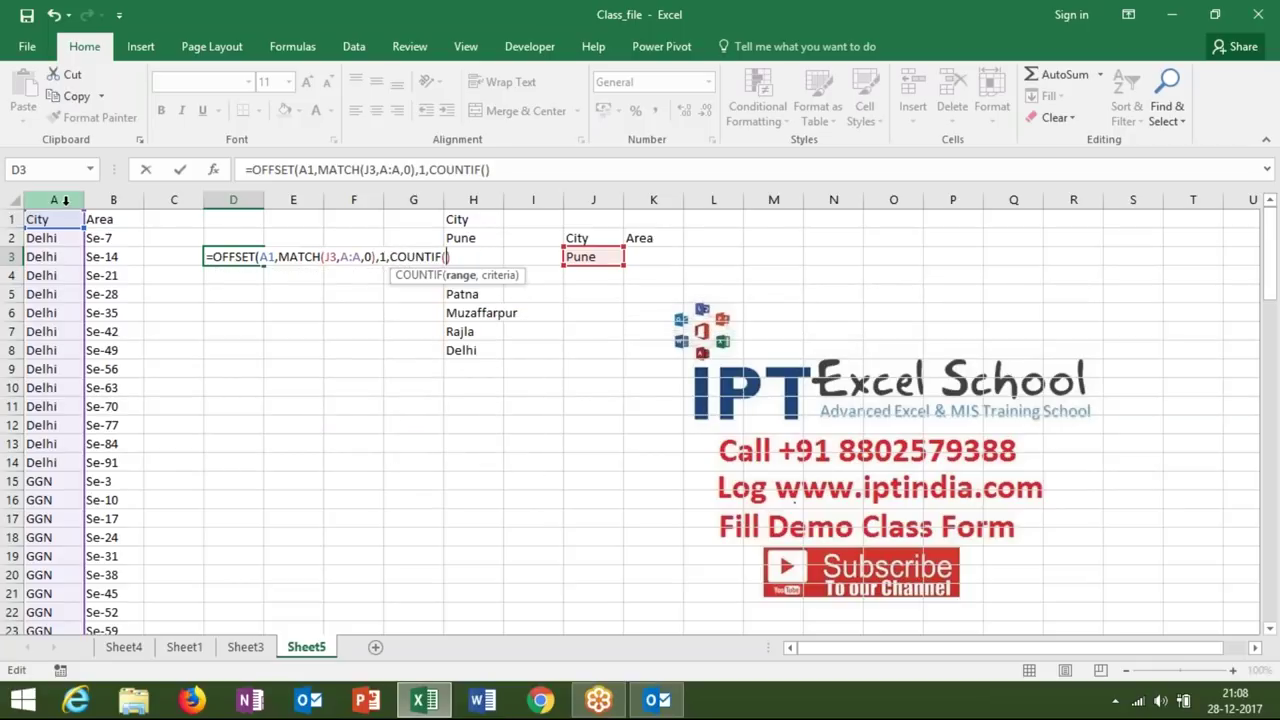
click(60, 199)
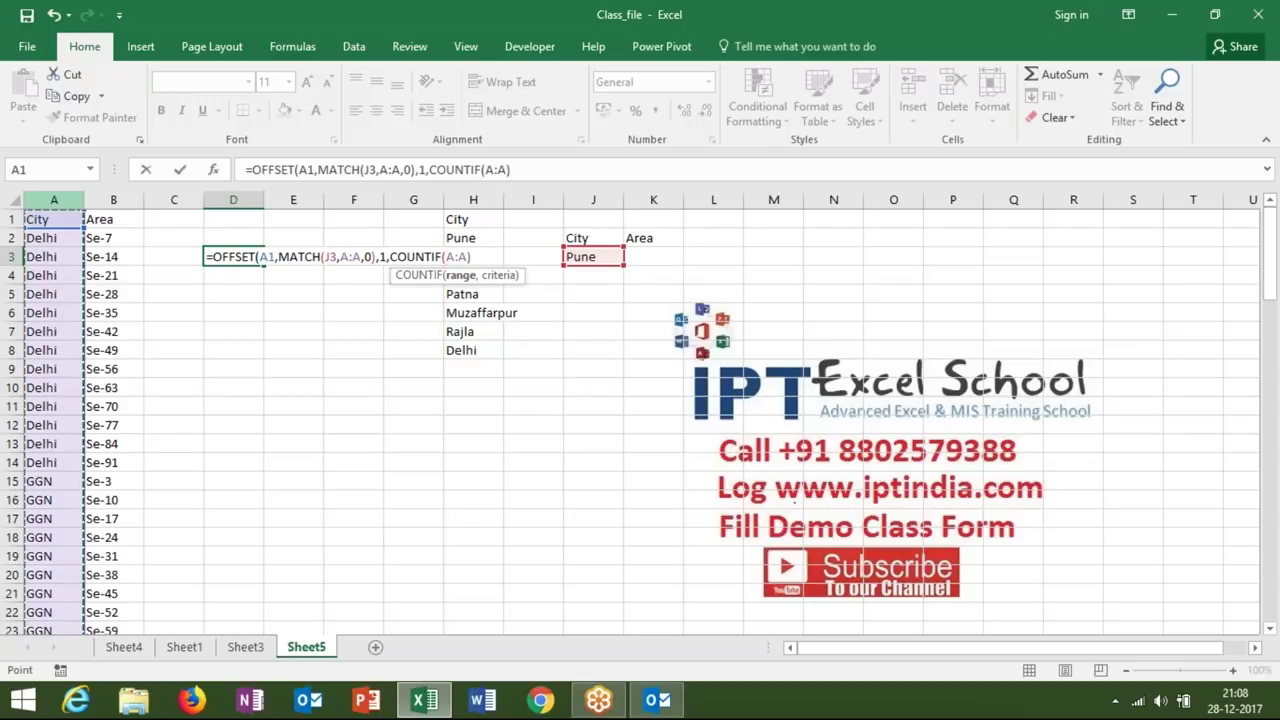
text(,)
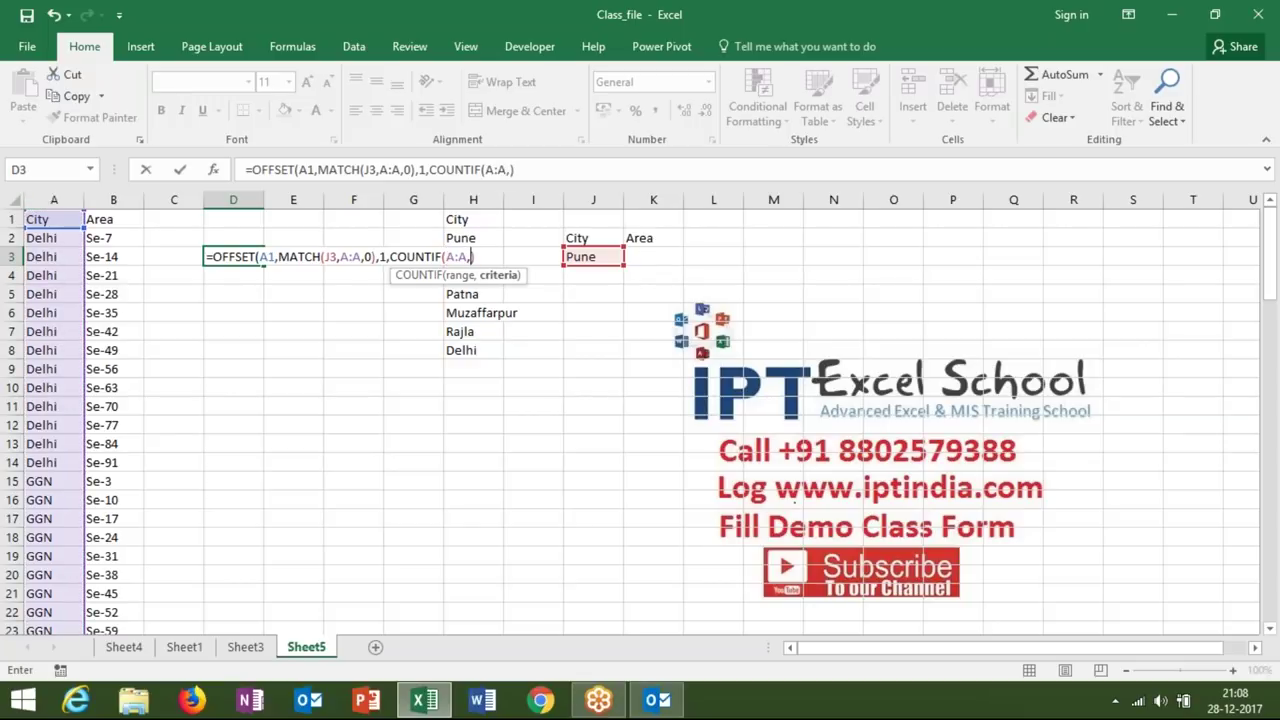
click(596, 258)
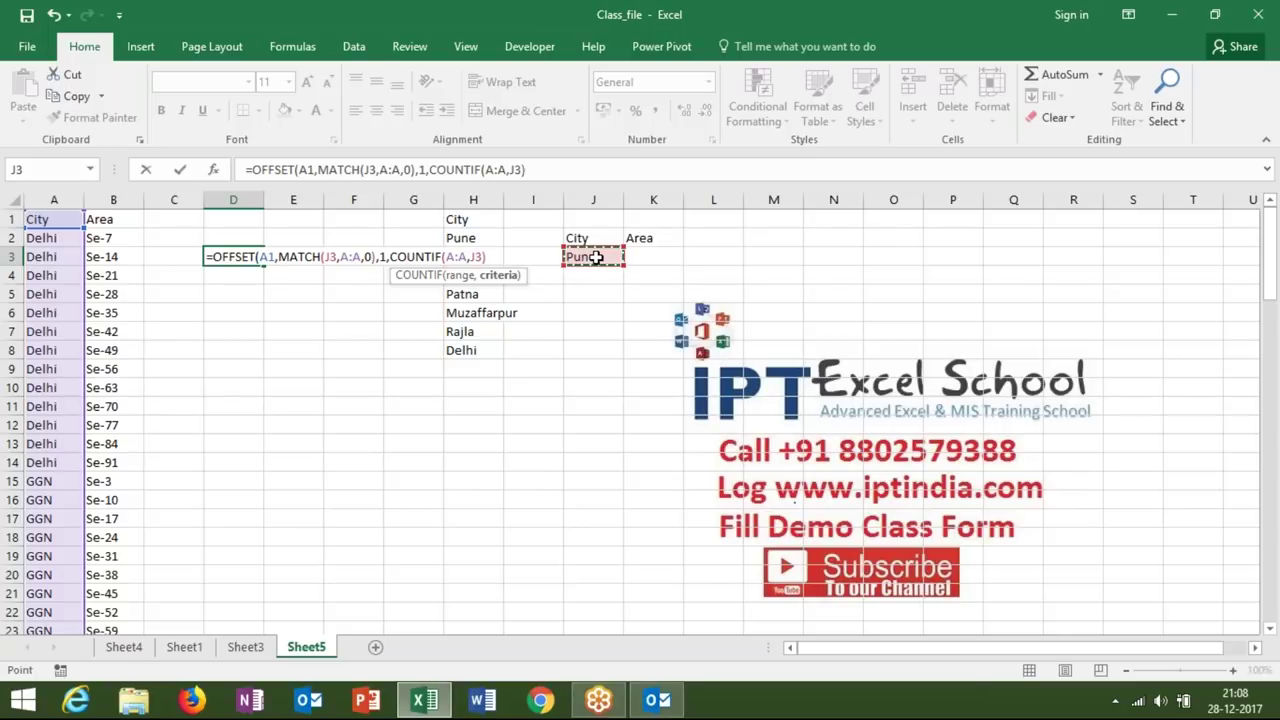
text(),1)
key(Return)
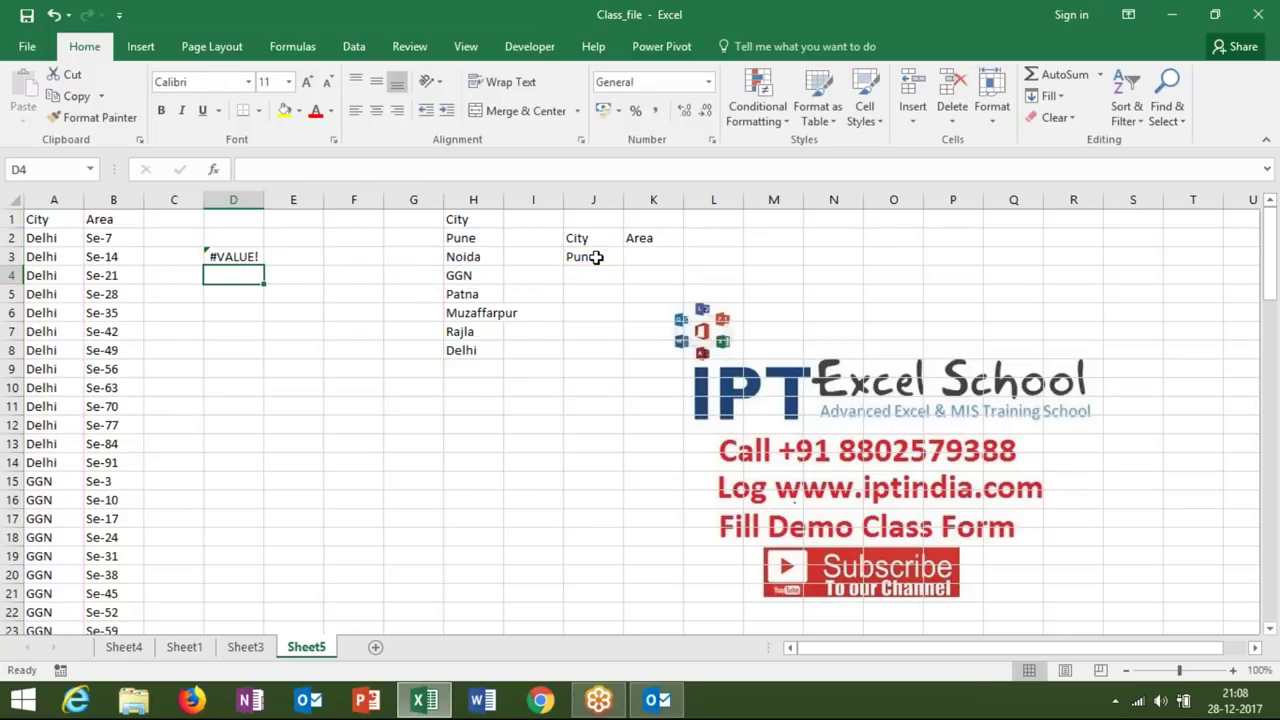
key(Up)
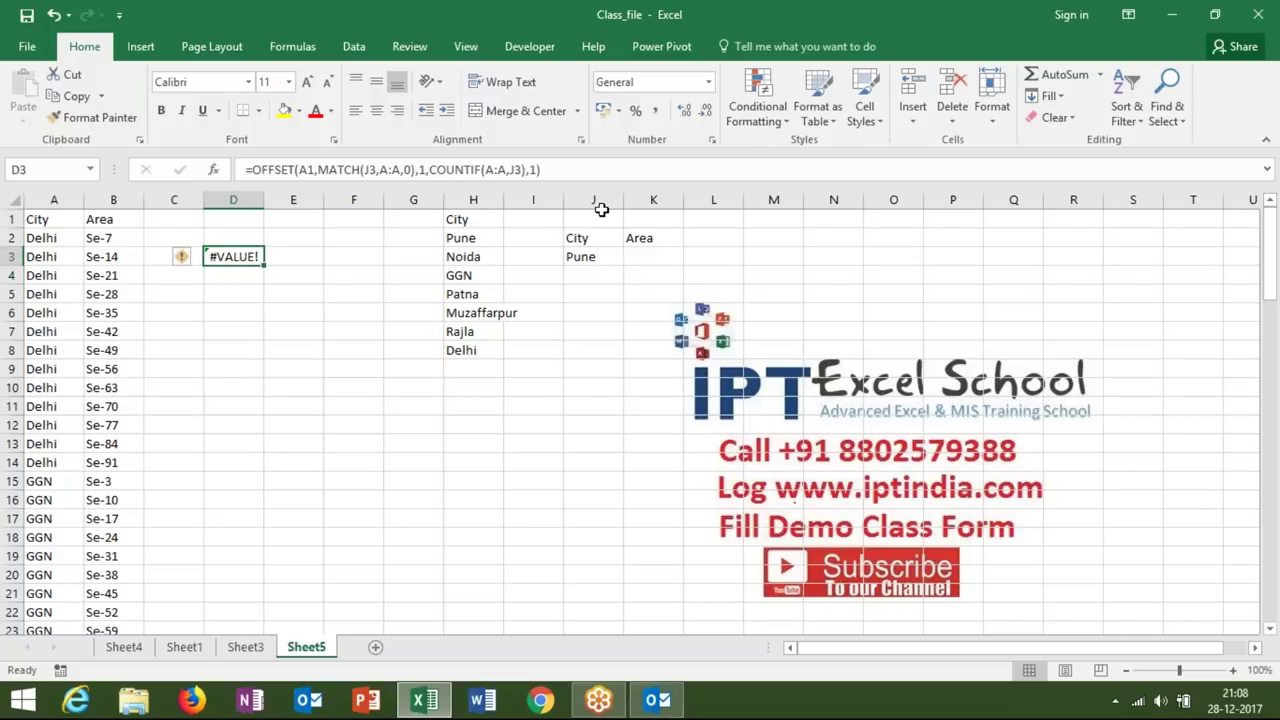
- Wrap D3's OFFSET formula in SUM, which returns 0, and open Evaluate Formula on it
click(253, 165)
text(SUM()
key(Return)
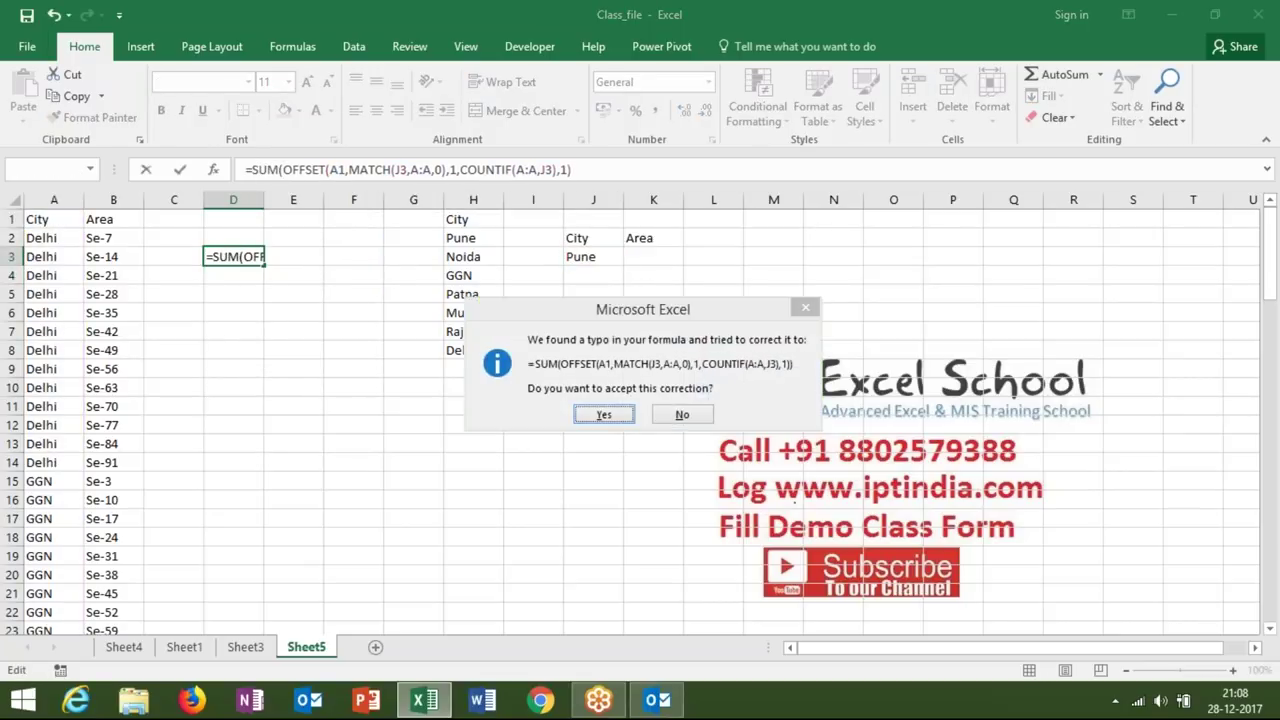
key(Return)
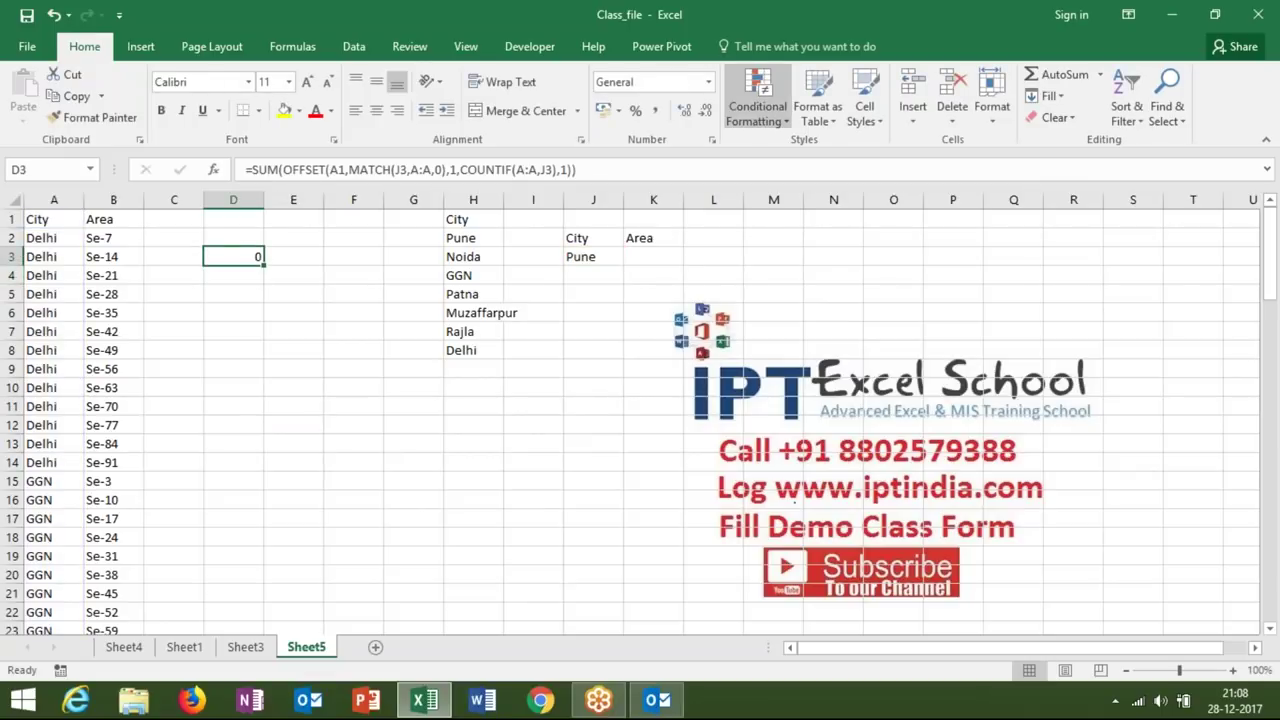
click(298, 47)
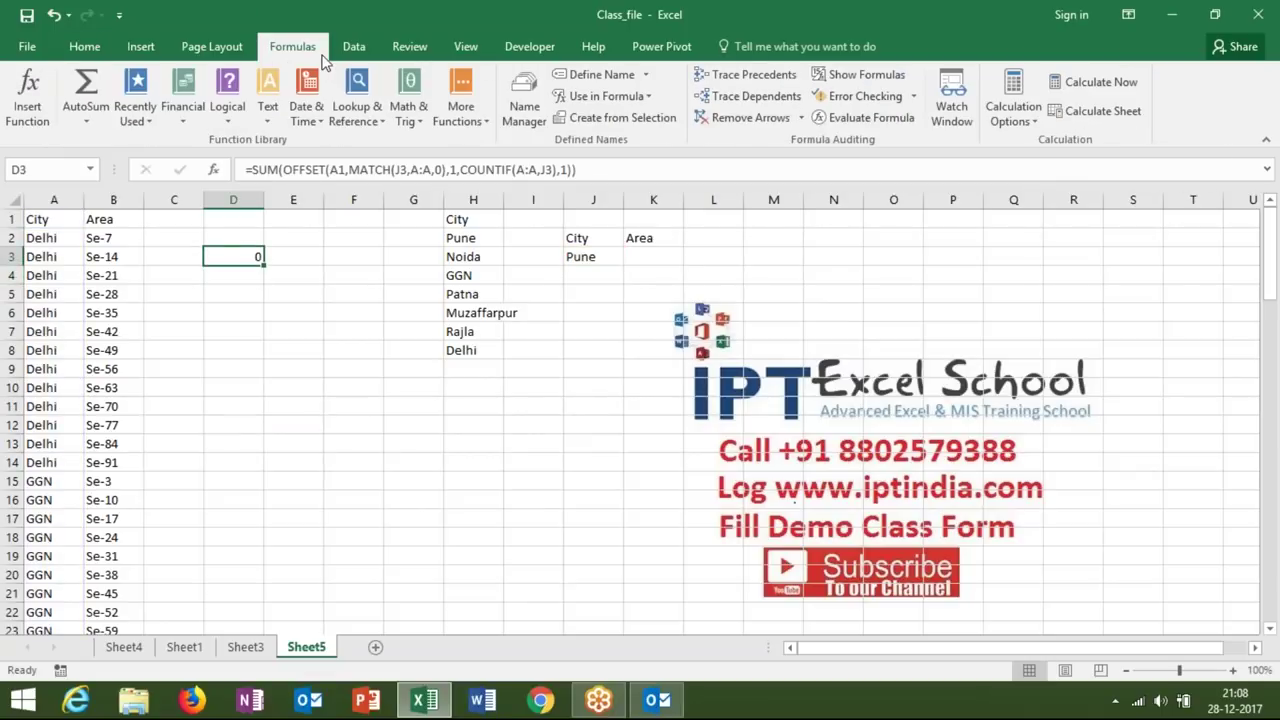
click(862, 119)
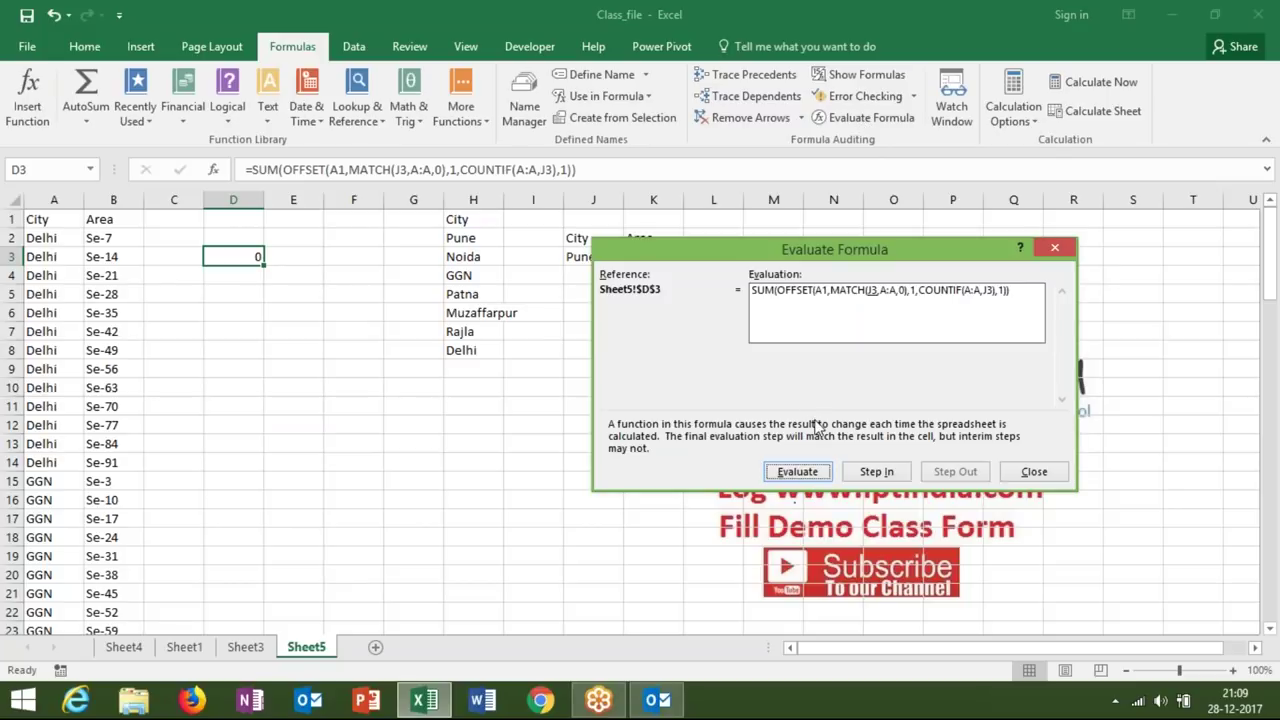
- Evaluate D3's formula for Pune through the MATCH step, then close the evaluation
click(797, 471)
click(797, 471)
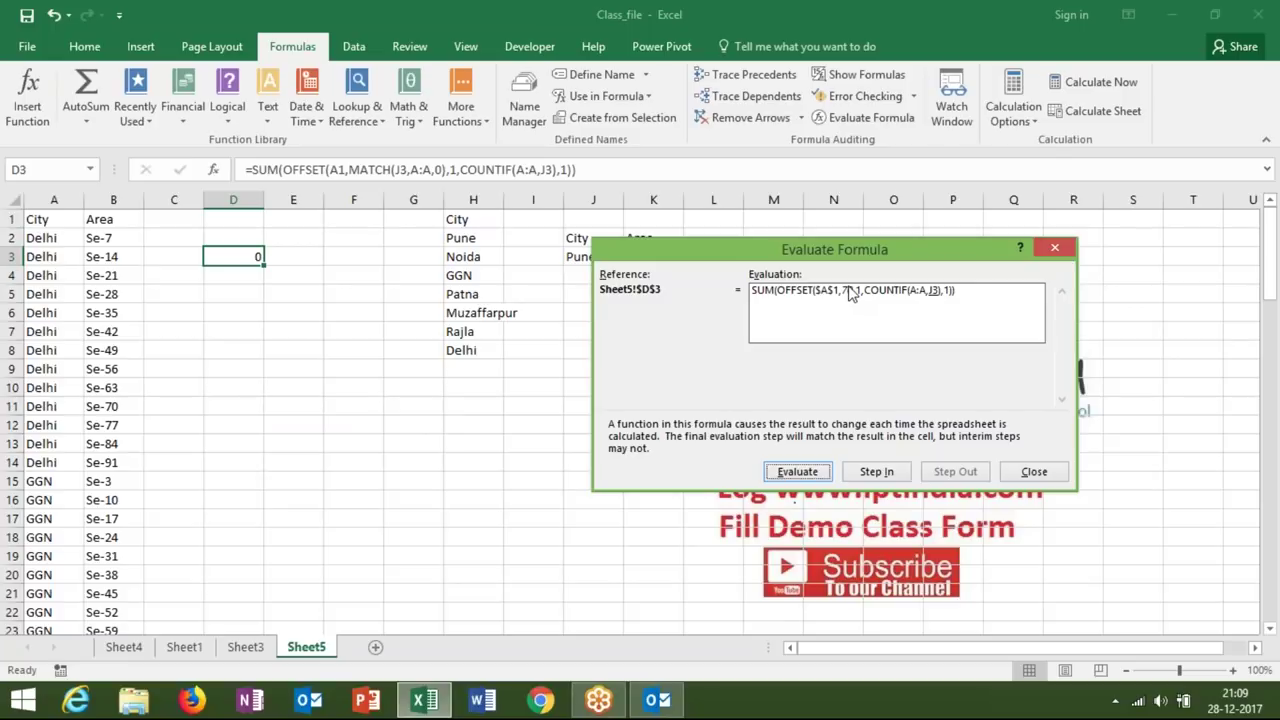
click(1055, 247)
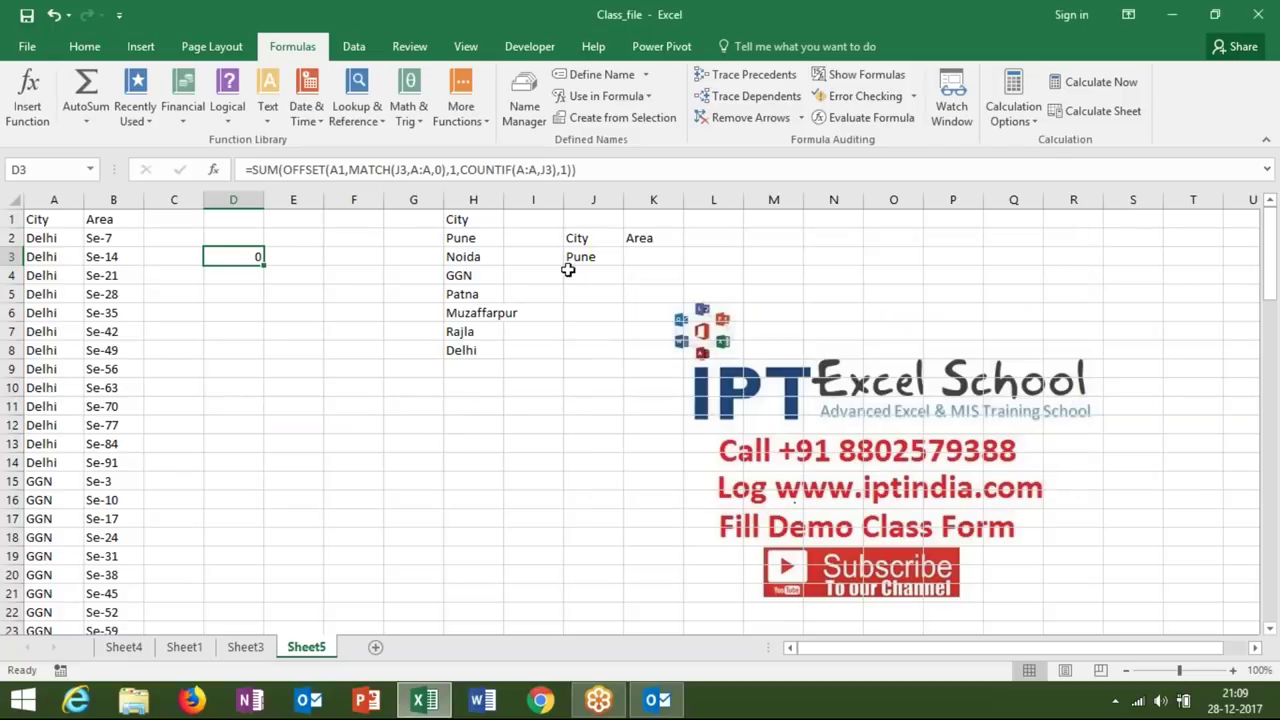
- Change J3's city to Delhi and reselect D3
click(571, 256)
click(631, 258)
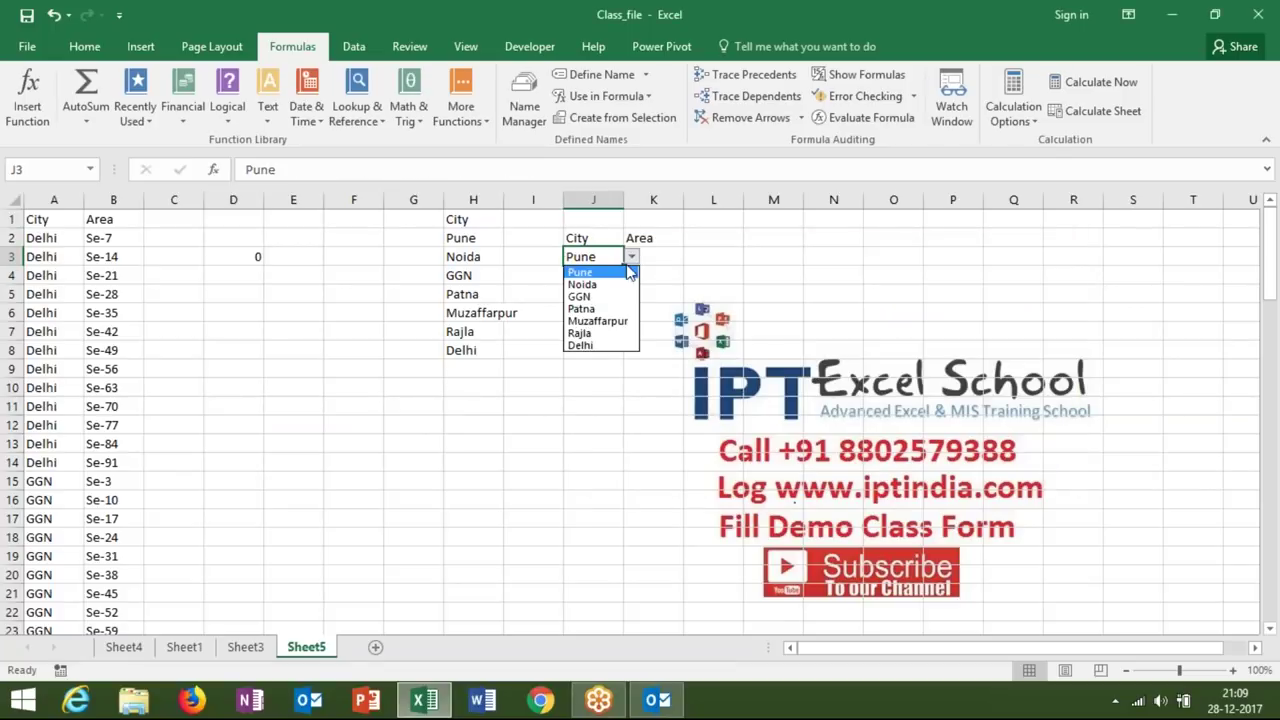
click(594, 345)
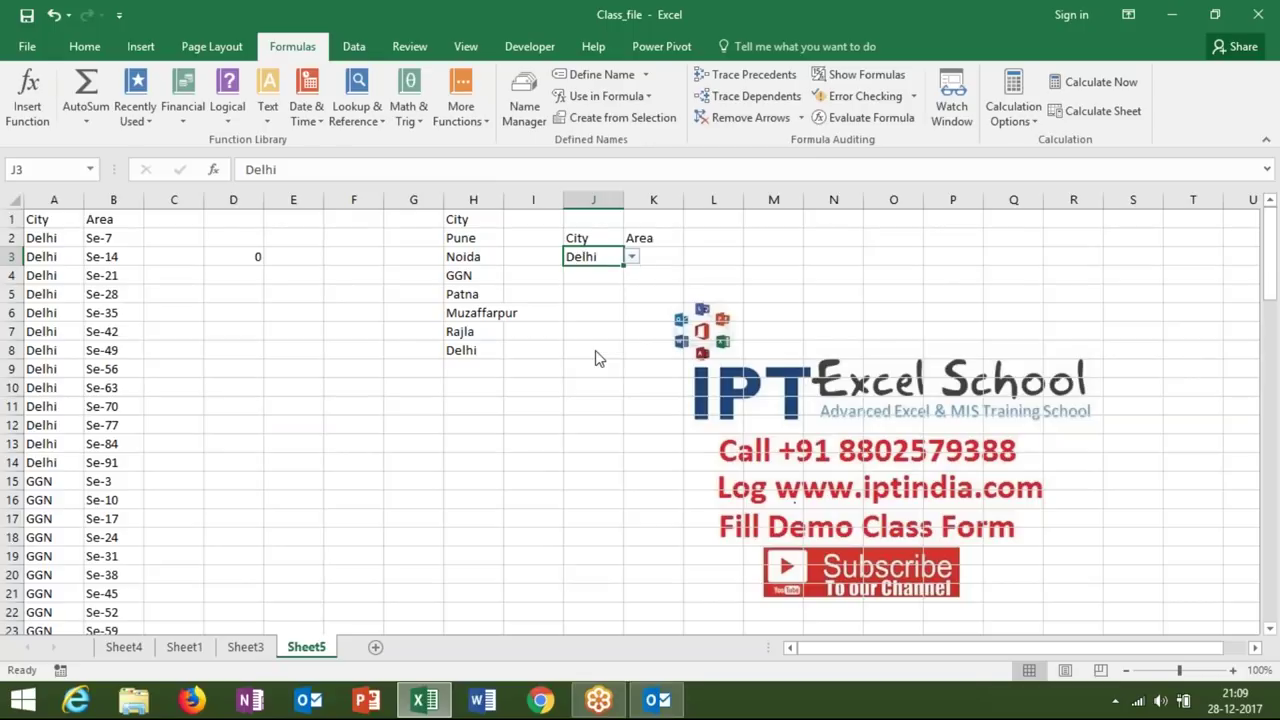
click(238, 257)
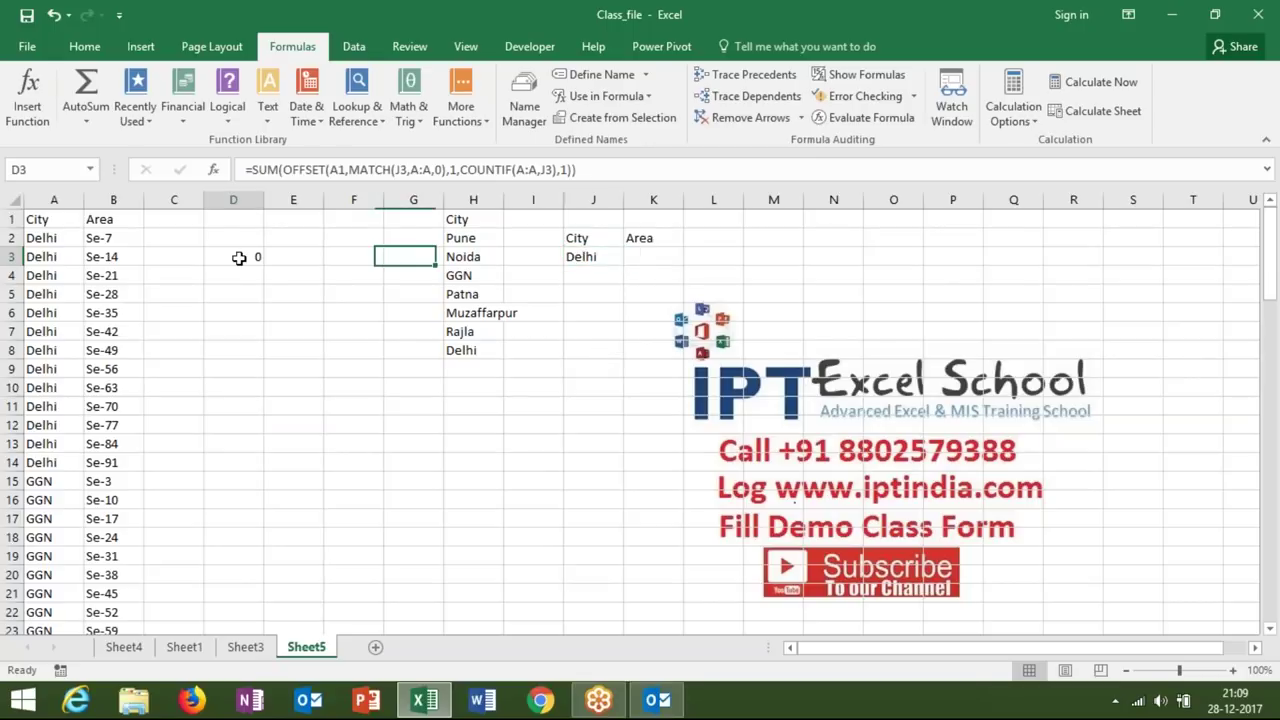
- Step through D3 for Delhi: MATCH gives 2, COUNTIF 13, OFFSET resolves to SUM($B$3:$B$15)
click(855, 119)
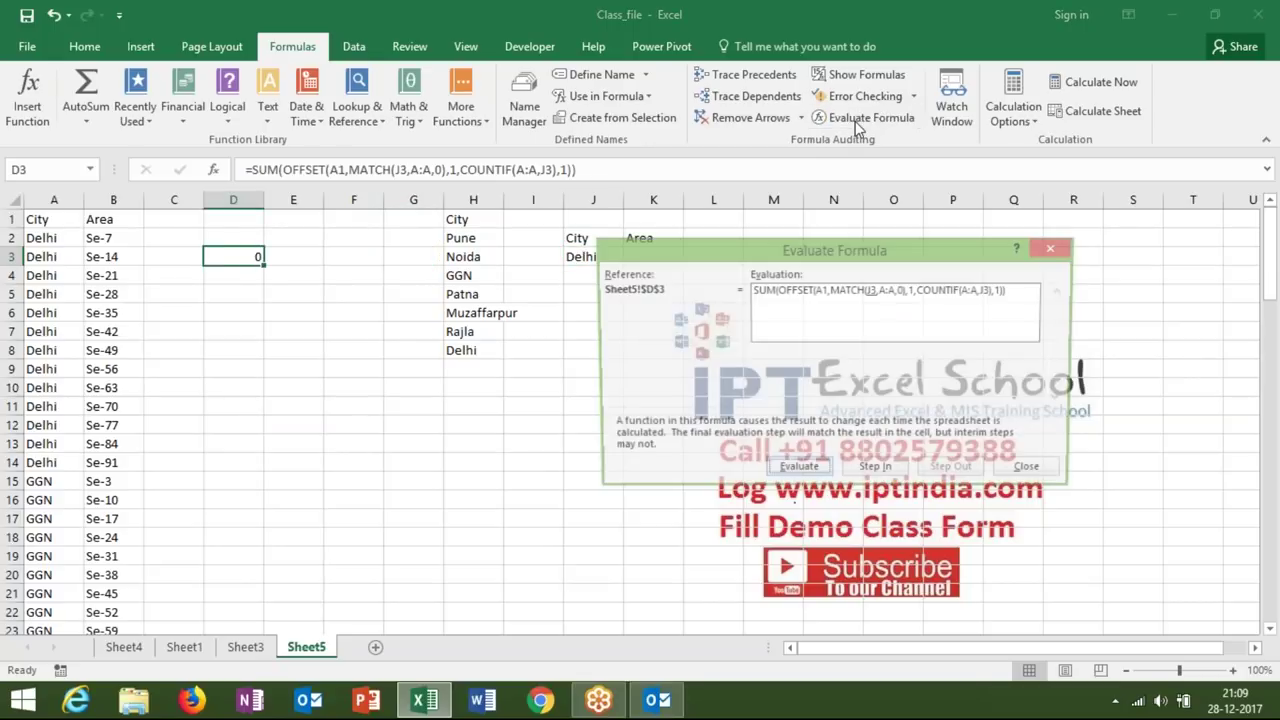
click(803, 472)
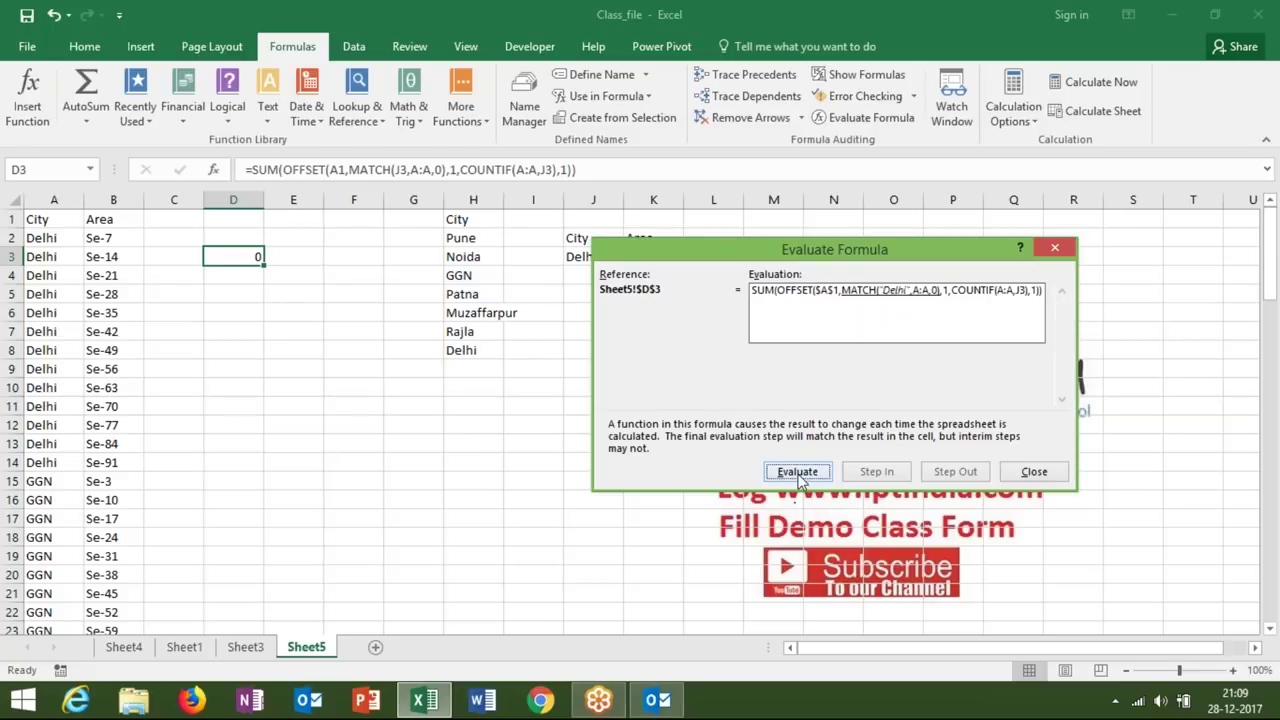
click(799, 474)
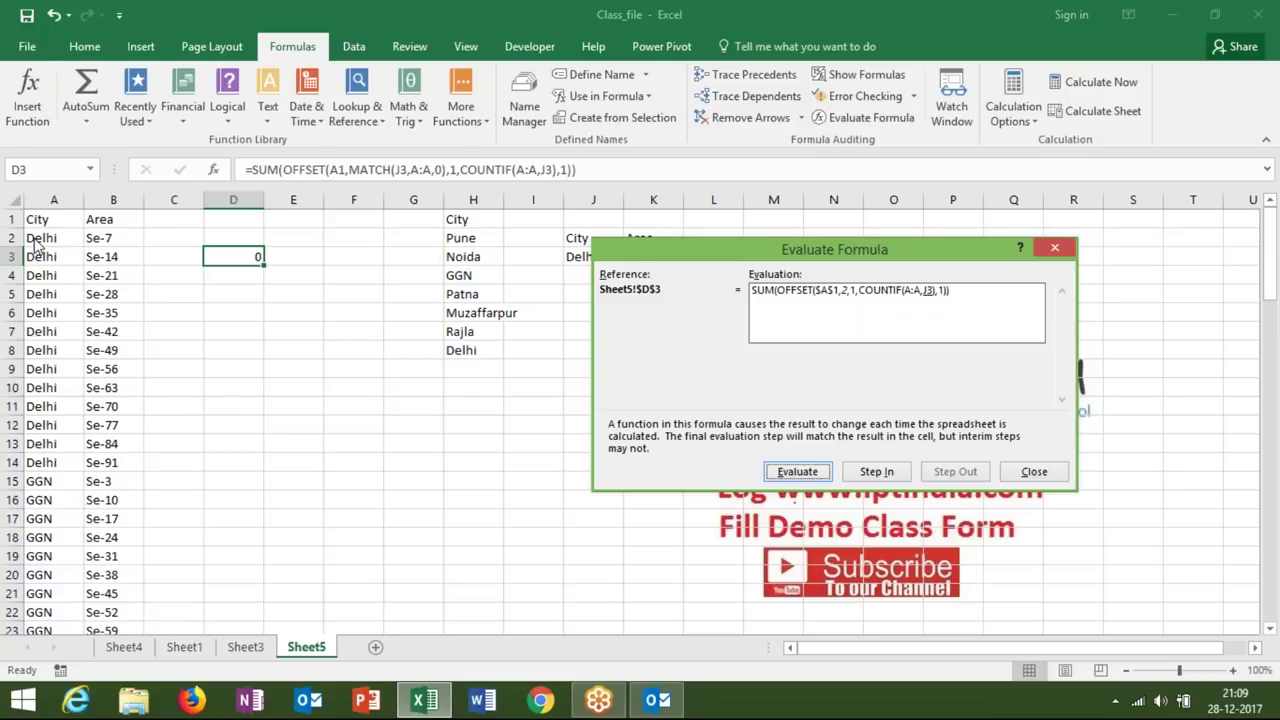
click(794, 474)
click(794, 474)
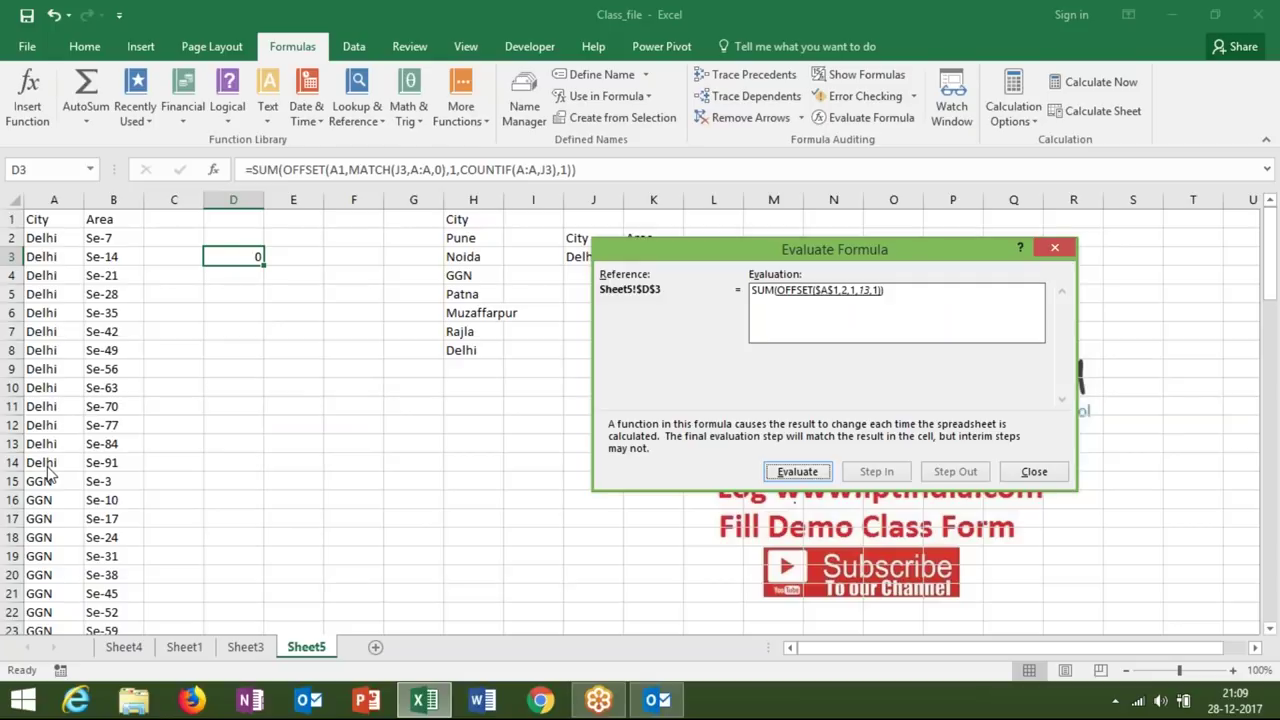
click(797, 472)
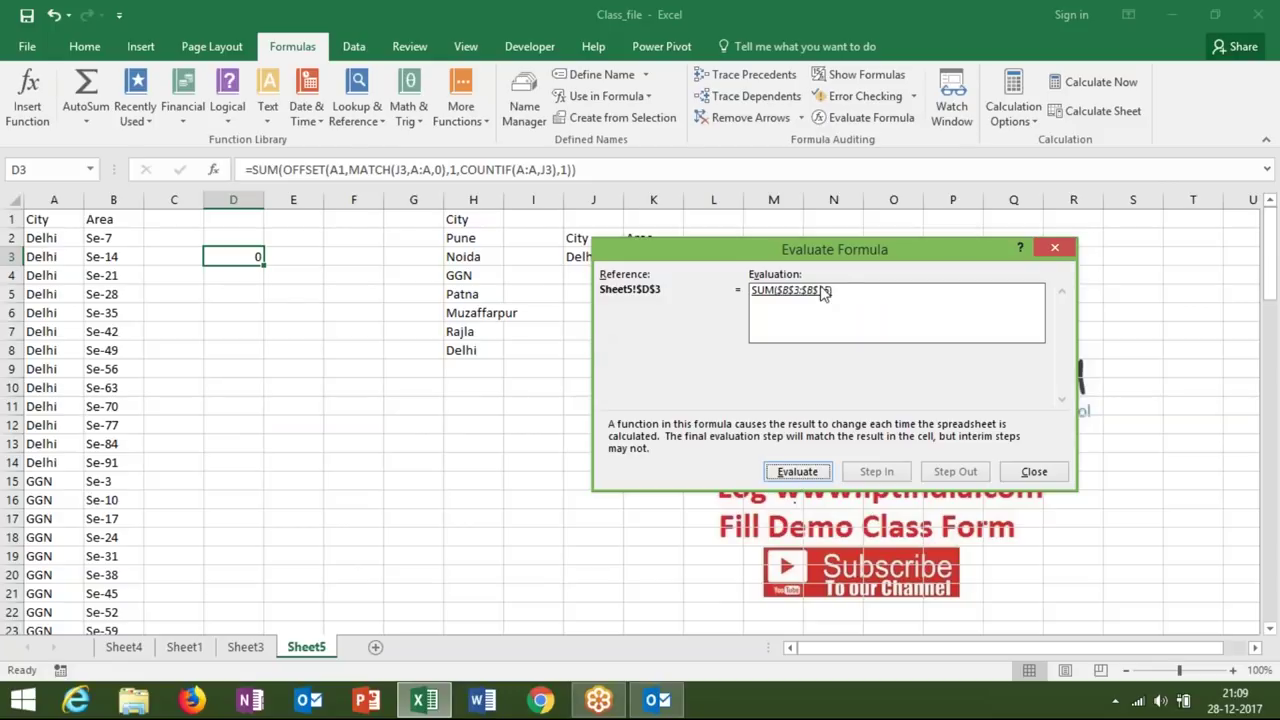
click(1050, 250)
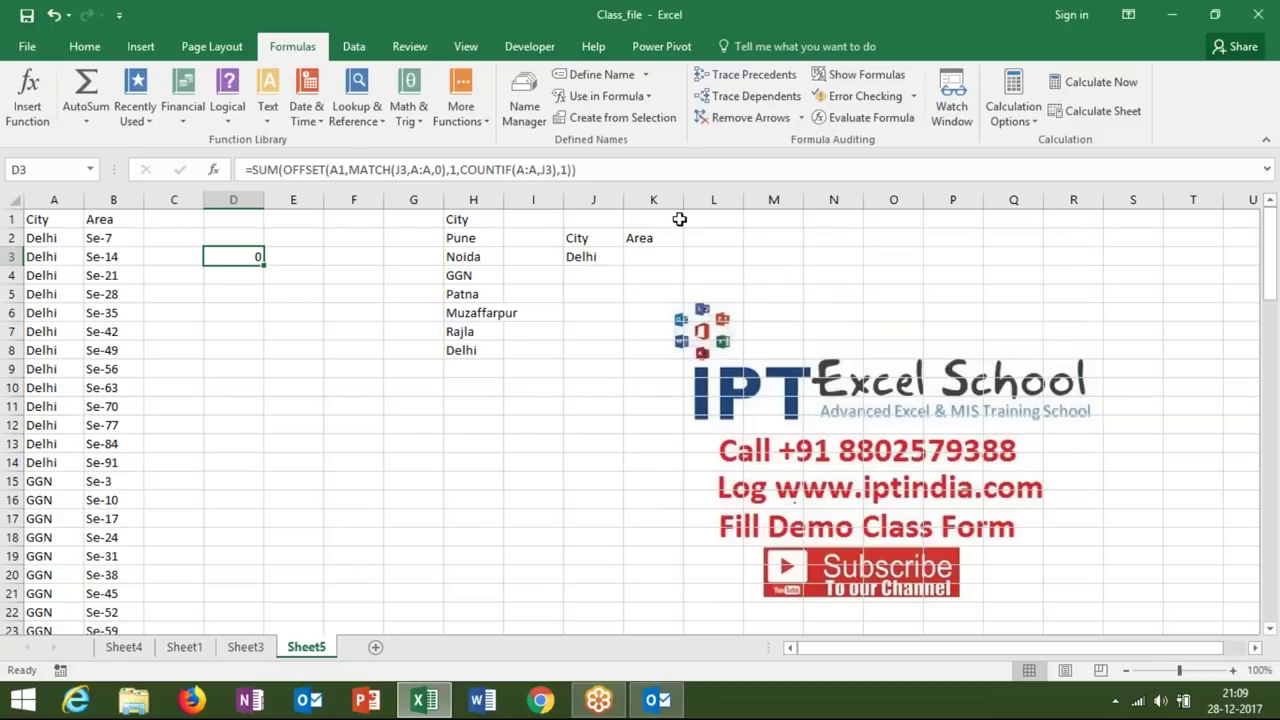
click(447, 170)
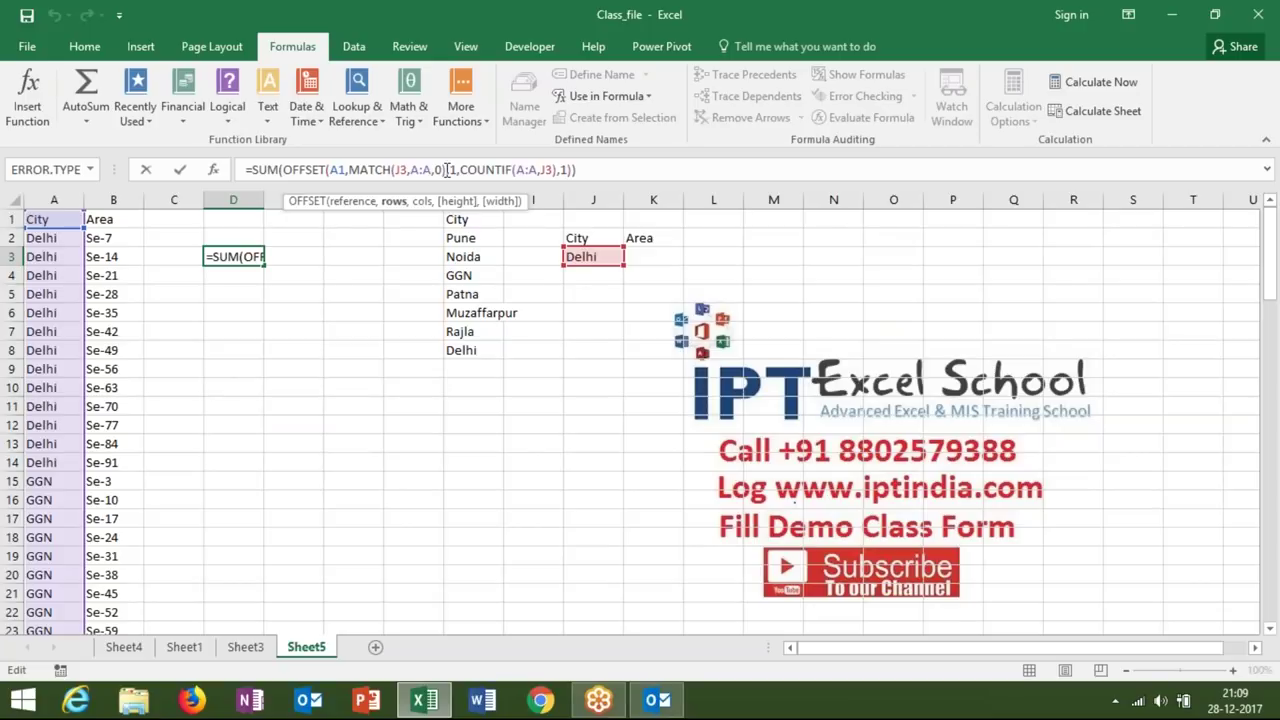
text(-)
- Commit the MATCH-minus-1 fix and verify Delhi now evaluates to SUM($B$2:$B$14)
key(Return)
key(Up)
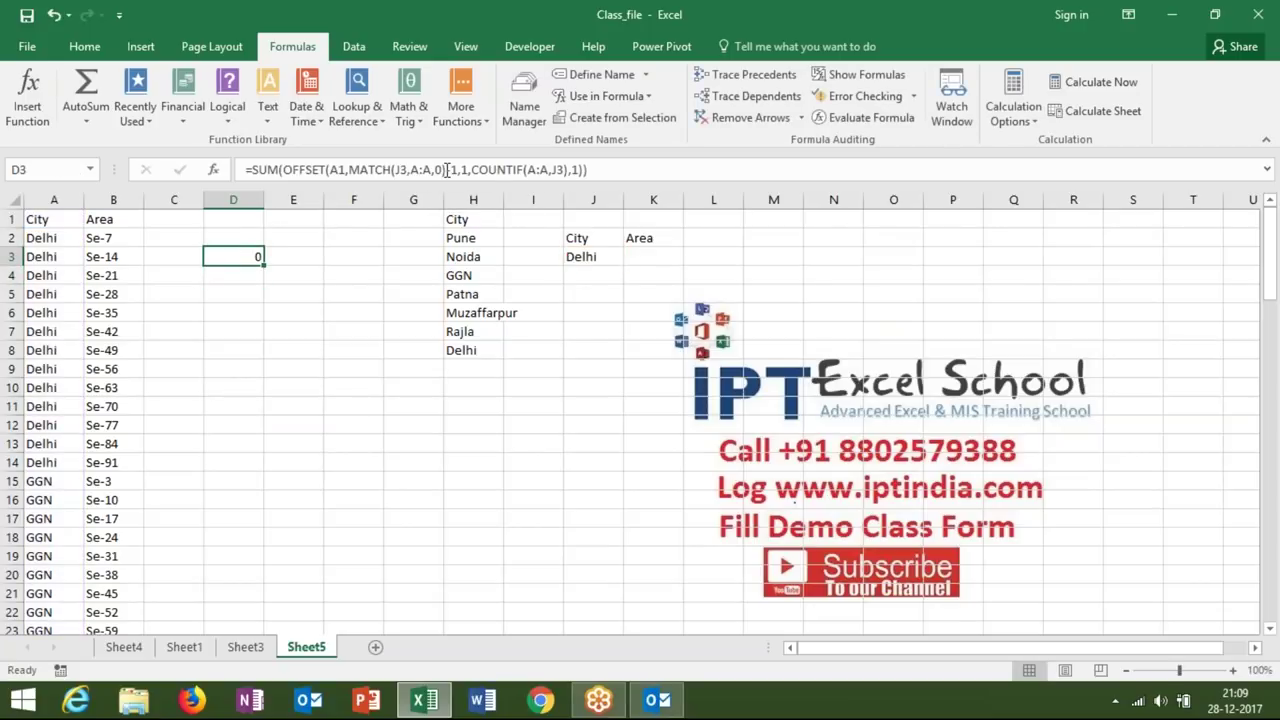
click(851, 118)
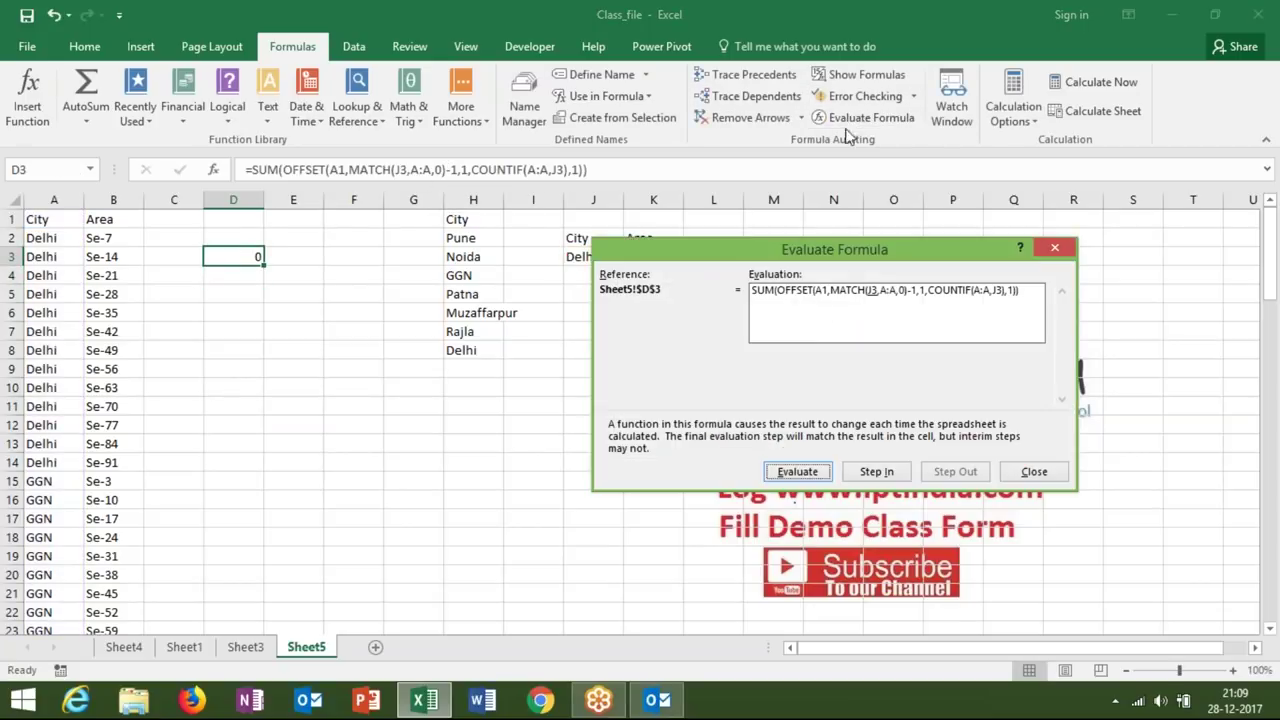
click(798, 472)
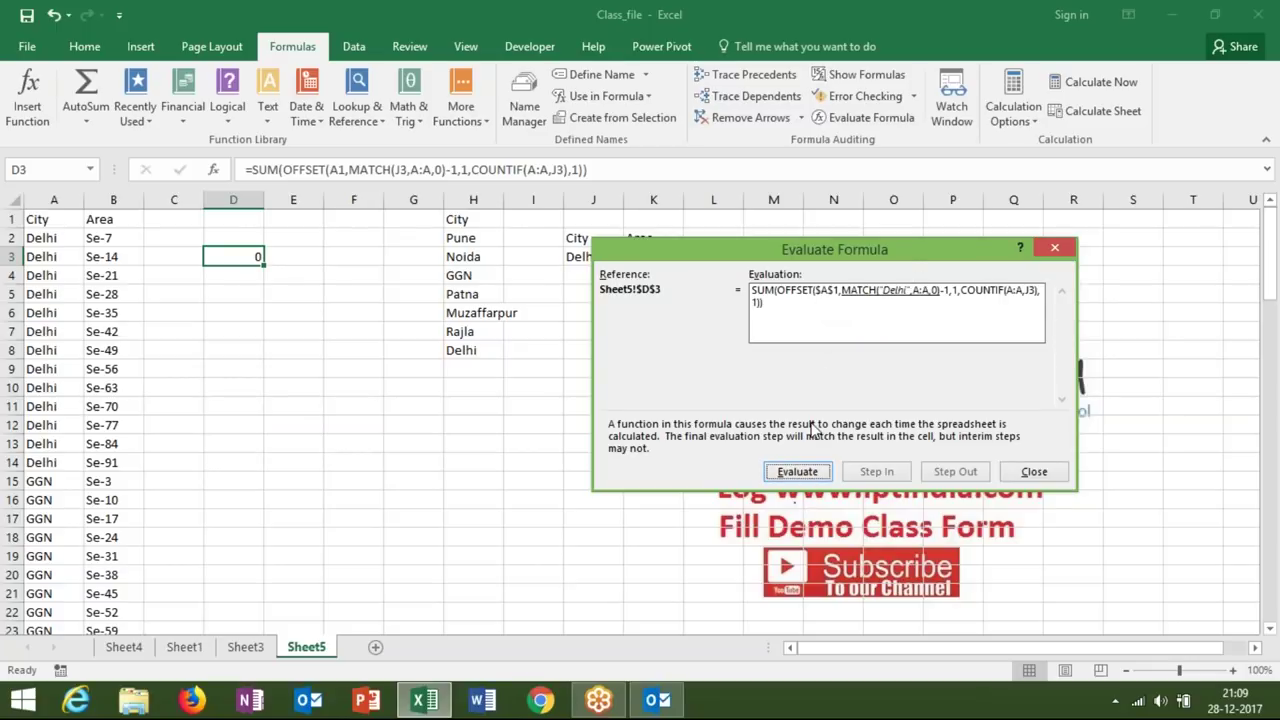
click(798, 474)
click(798, 474)
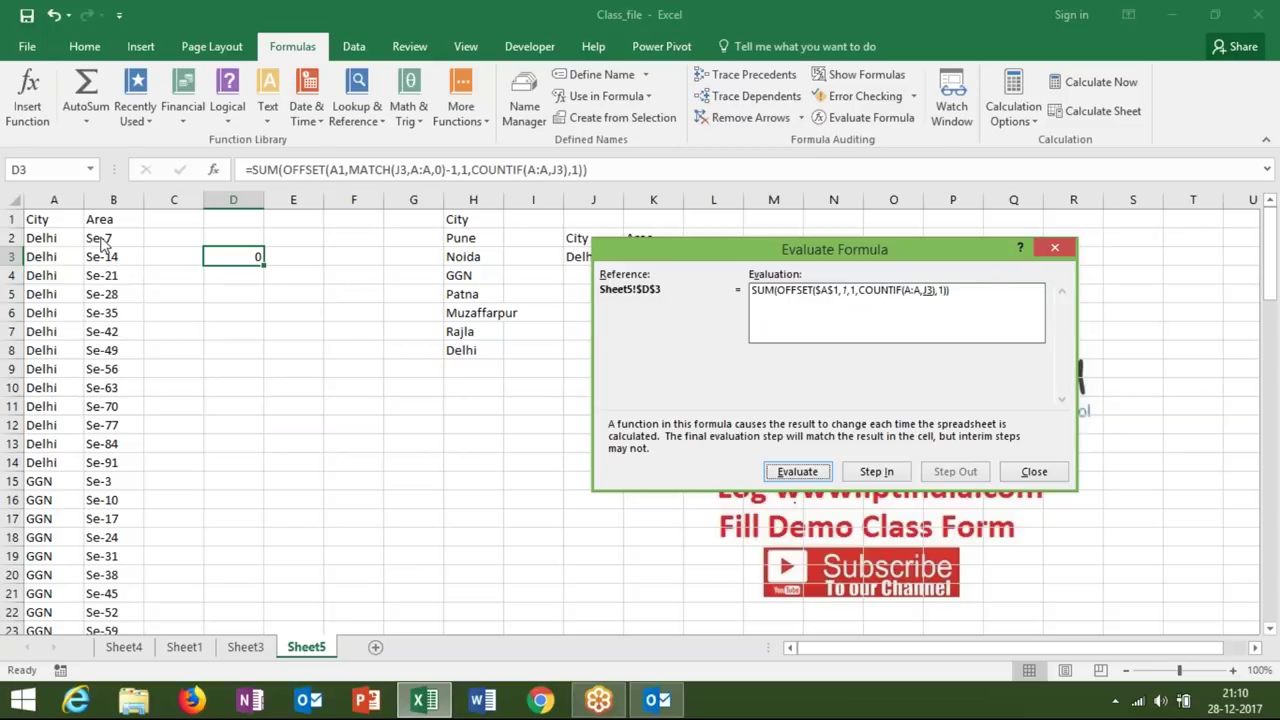
click(789, 476)
click(789, 476)
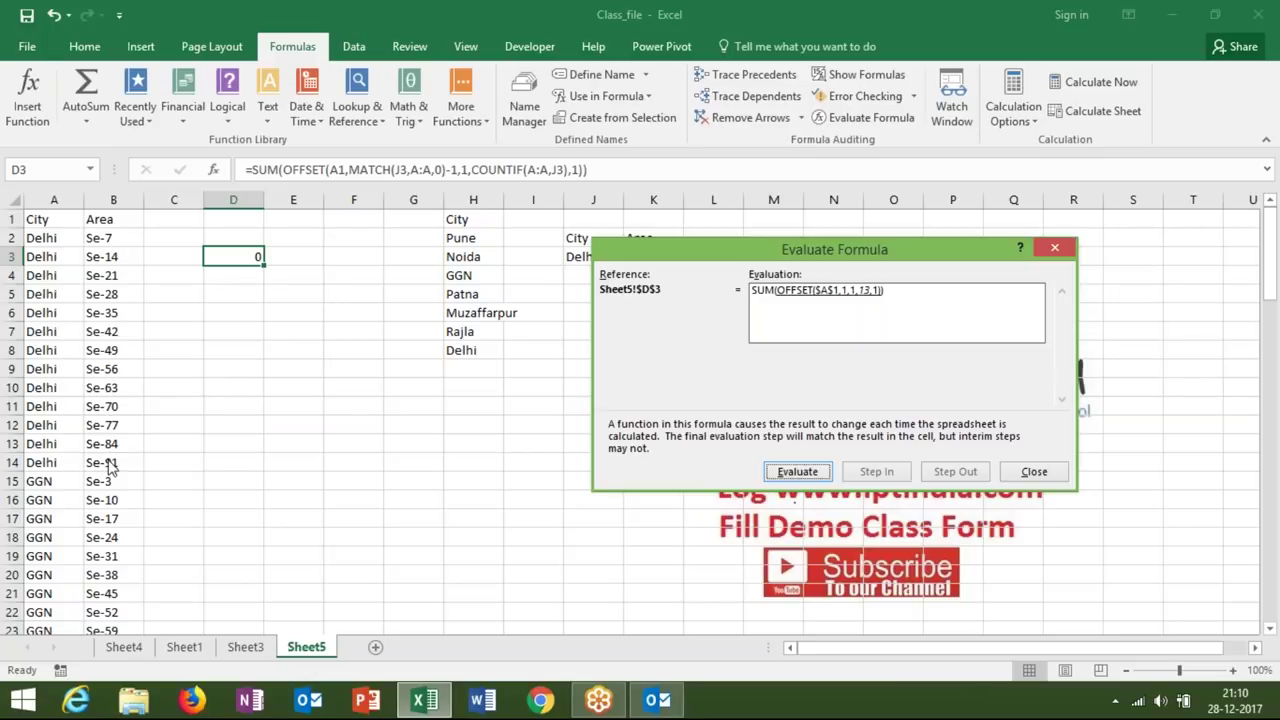
click(797, 473)
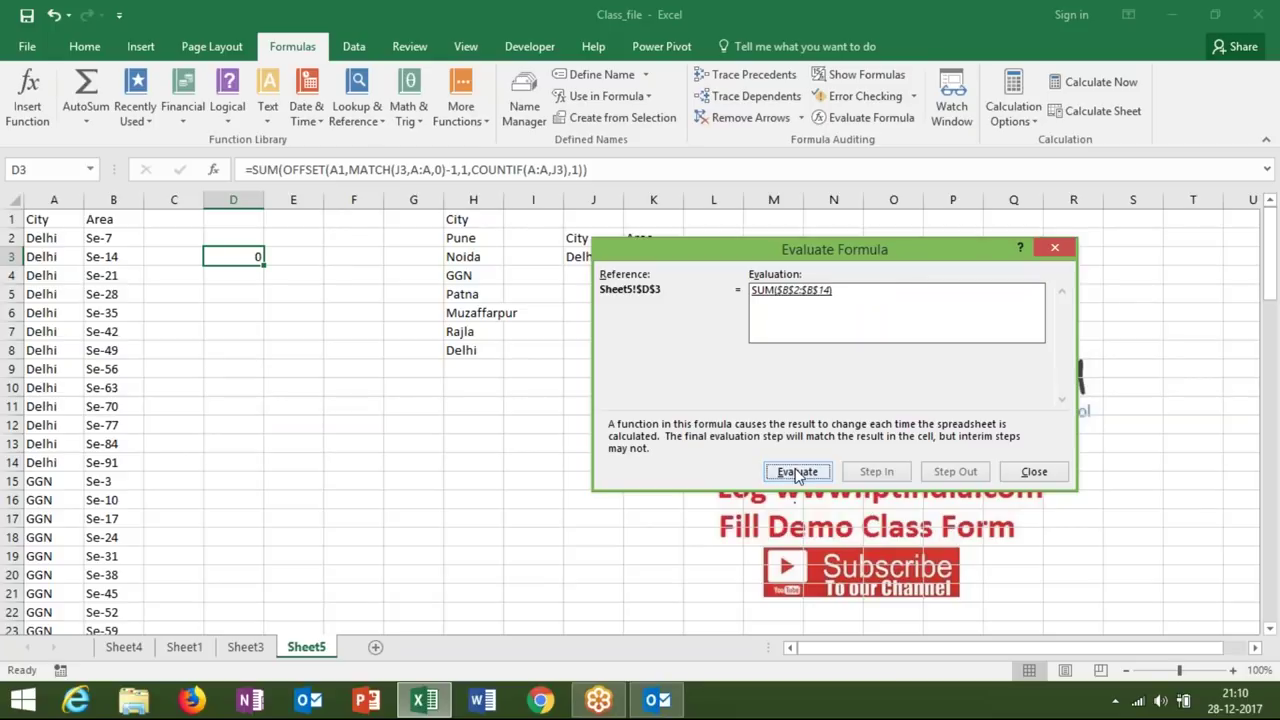
click(1047, 470)
click(1047, 470)
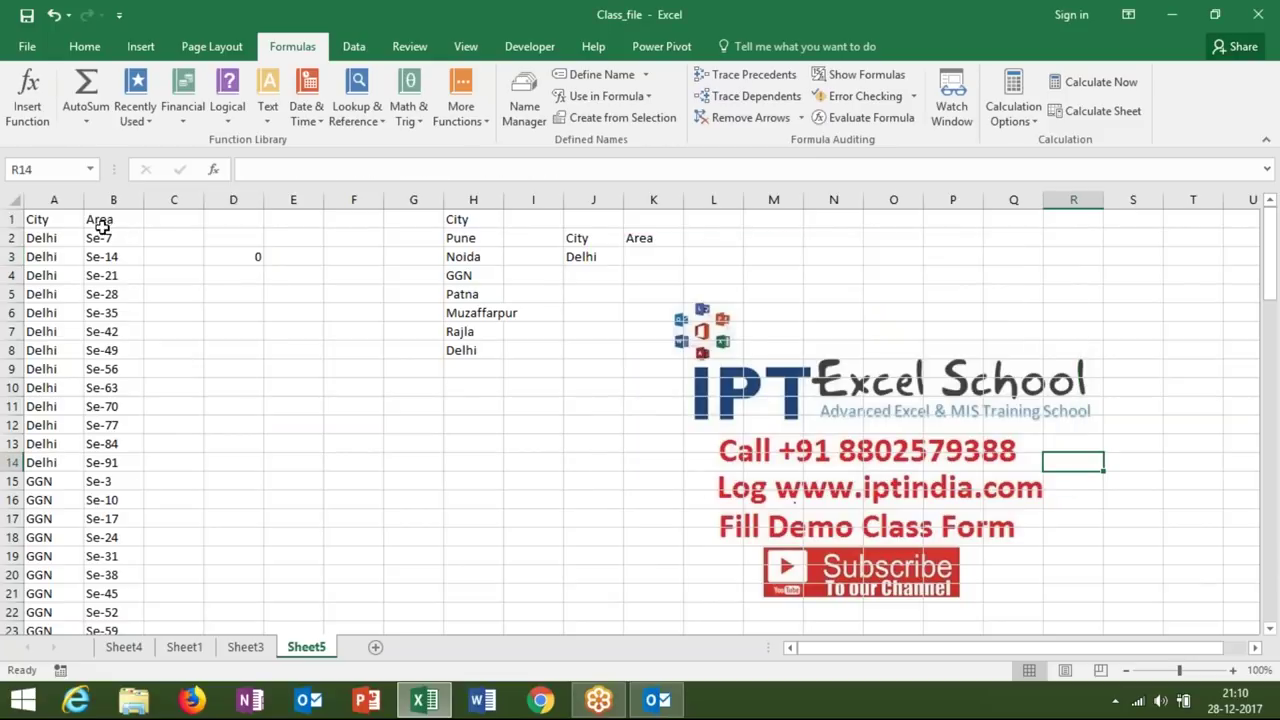
- Copy the OFFSET formula text from D3, then select K3 for the Area dropdown
double_click(250, 258)
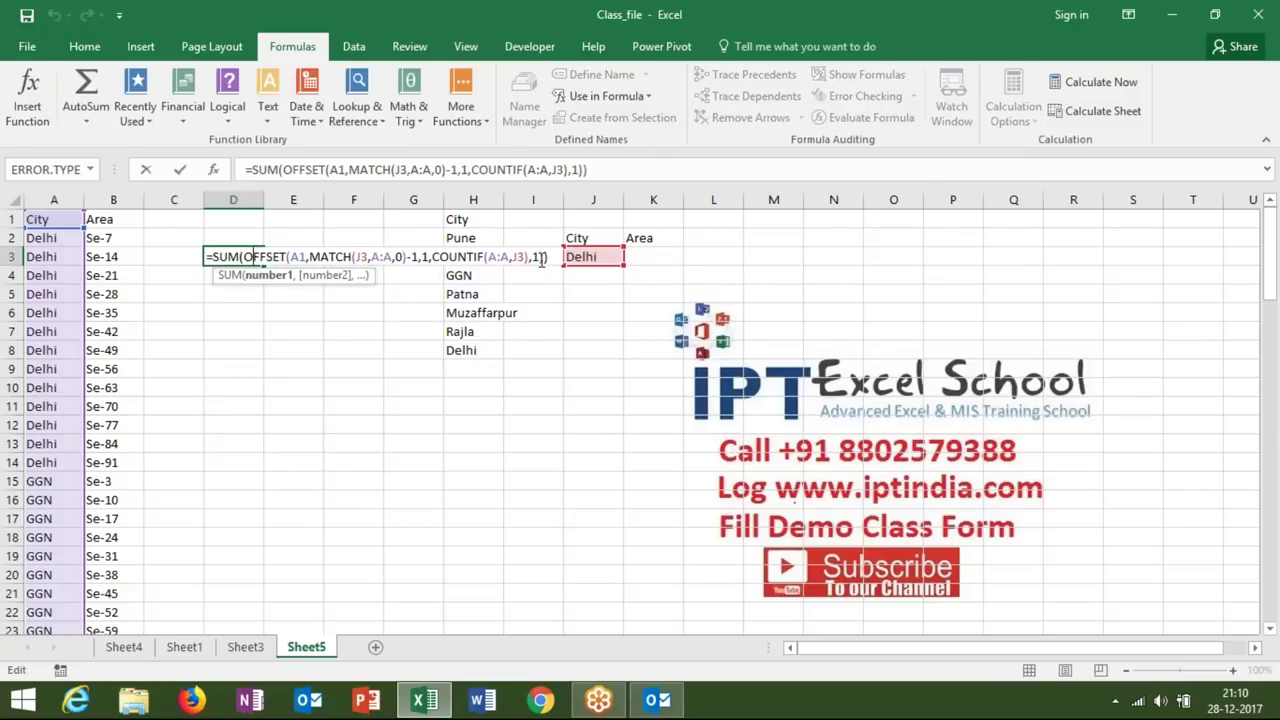
mouse_move(544, 258)
mouse_down()
mouse_move(259, 241)
mouse_move(245, 257)
mouse_up()
key(ctrl+c)
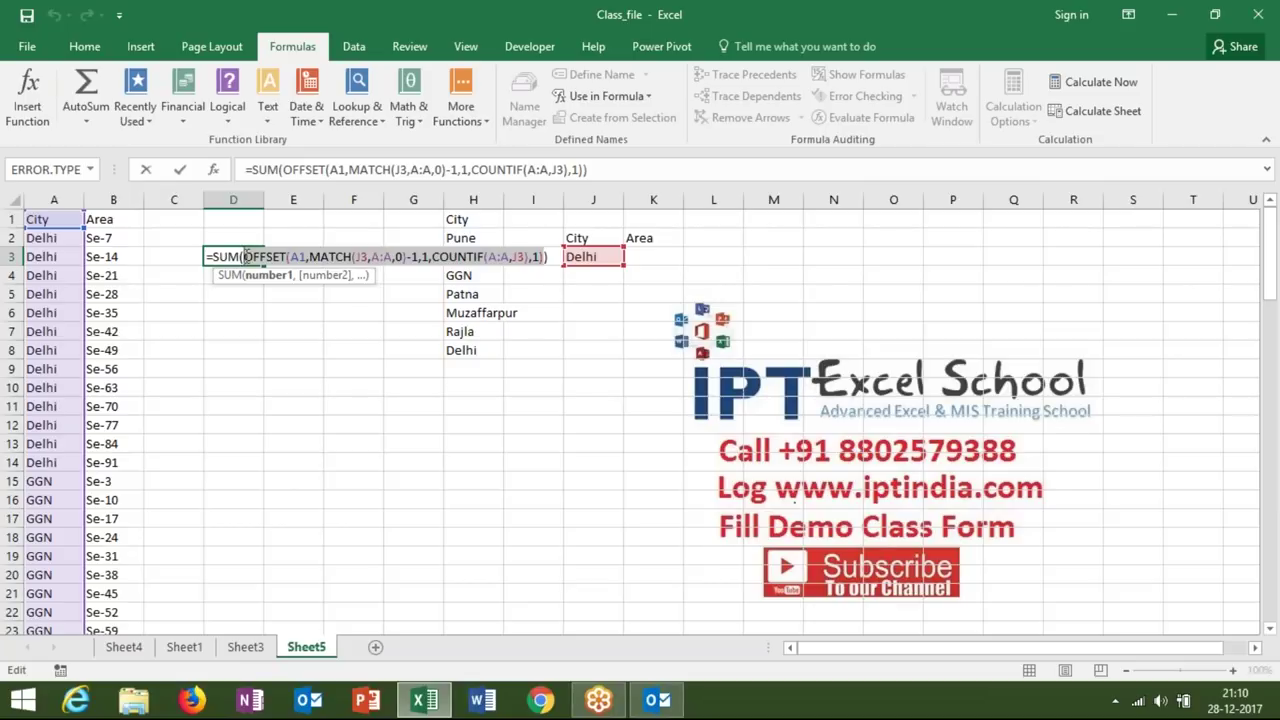
key(Escape)
click(632, 259)
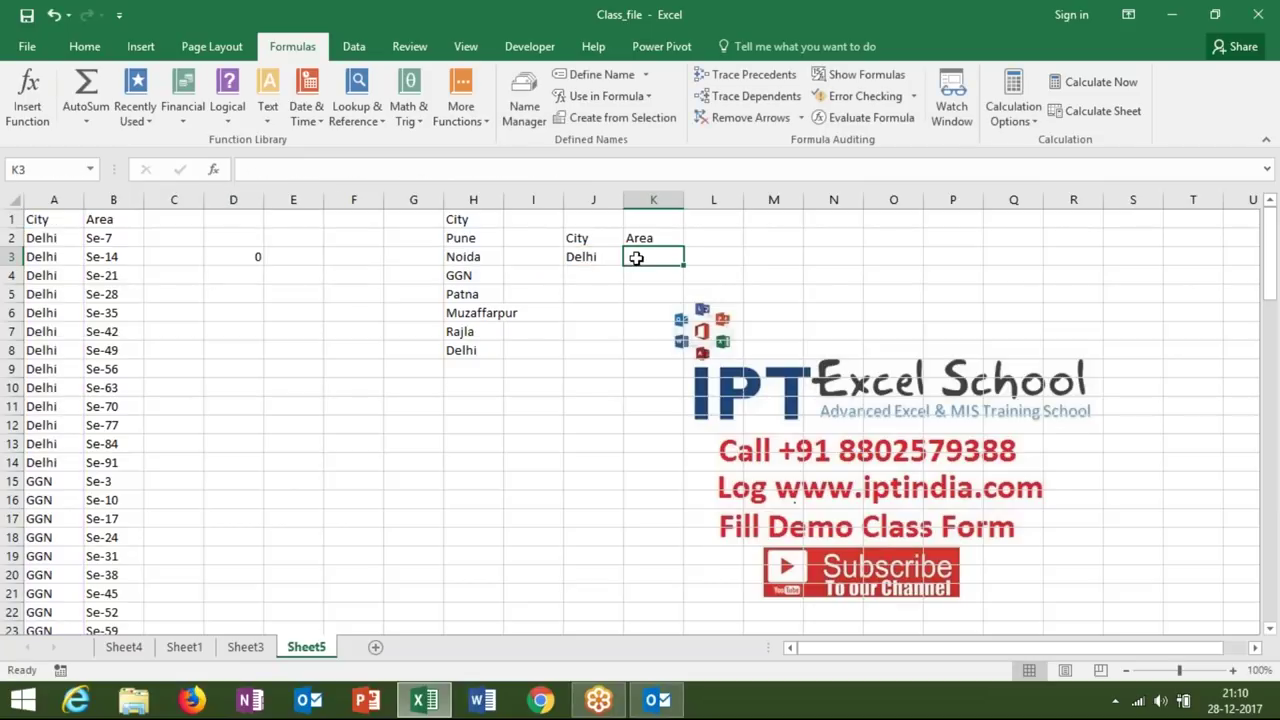
- Start a new name 'Area' that refers to '=' plus the pasted OFFSET formula
click(602, 75)
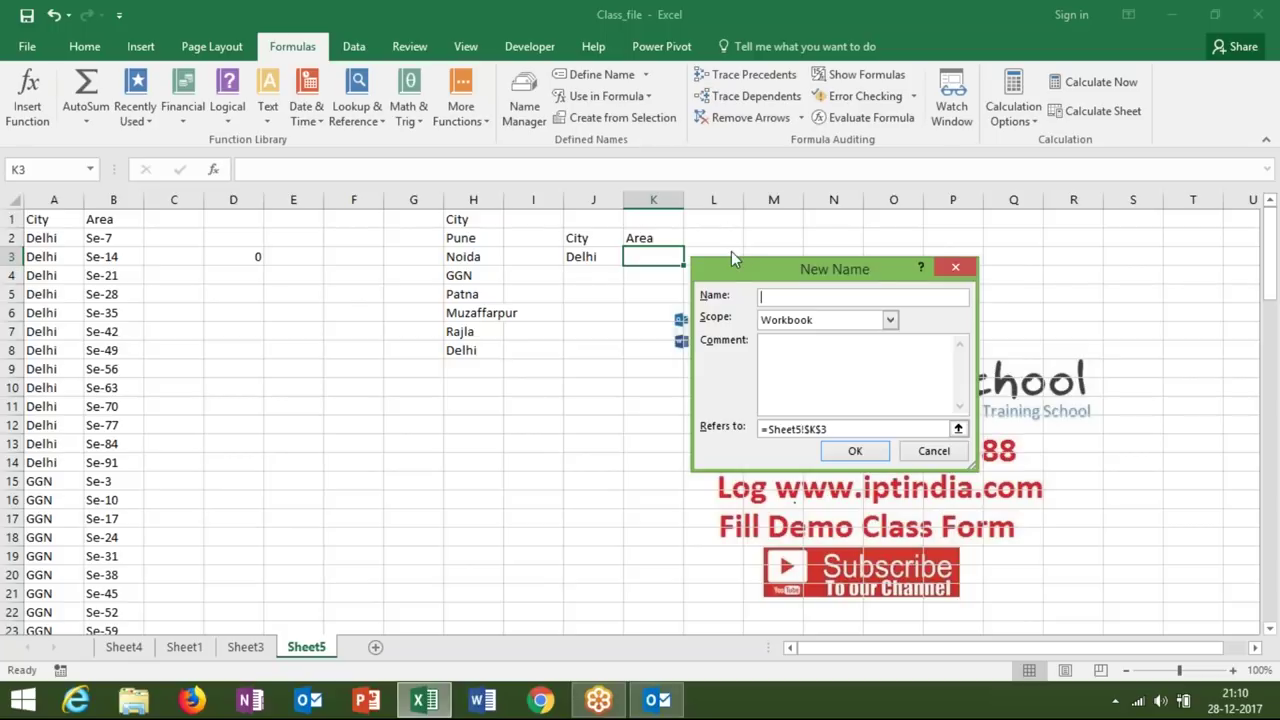
text(Area)
click(826, 430)
key(BackSpace)
key(BackSpace)
key(BackSpace)
key(BackSpace)
key(BackSpace)
key(BackSpace)
text(=)
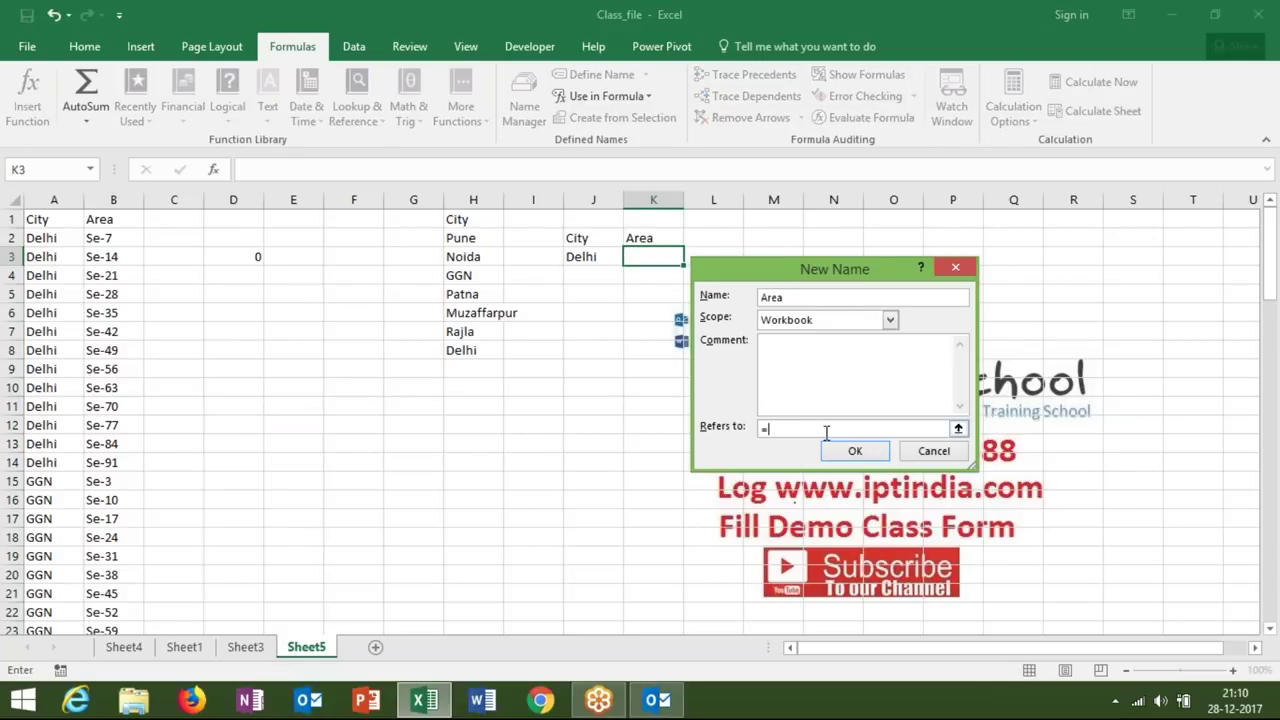
key(ctrl+v)
- Make the Area formula's references absolute: $A$1, $J3, and $A:$A in MATCH and COUNTIF
drag(864, 428, 797, 428)
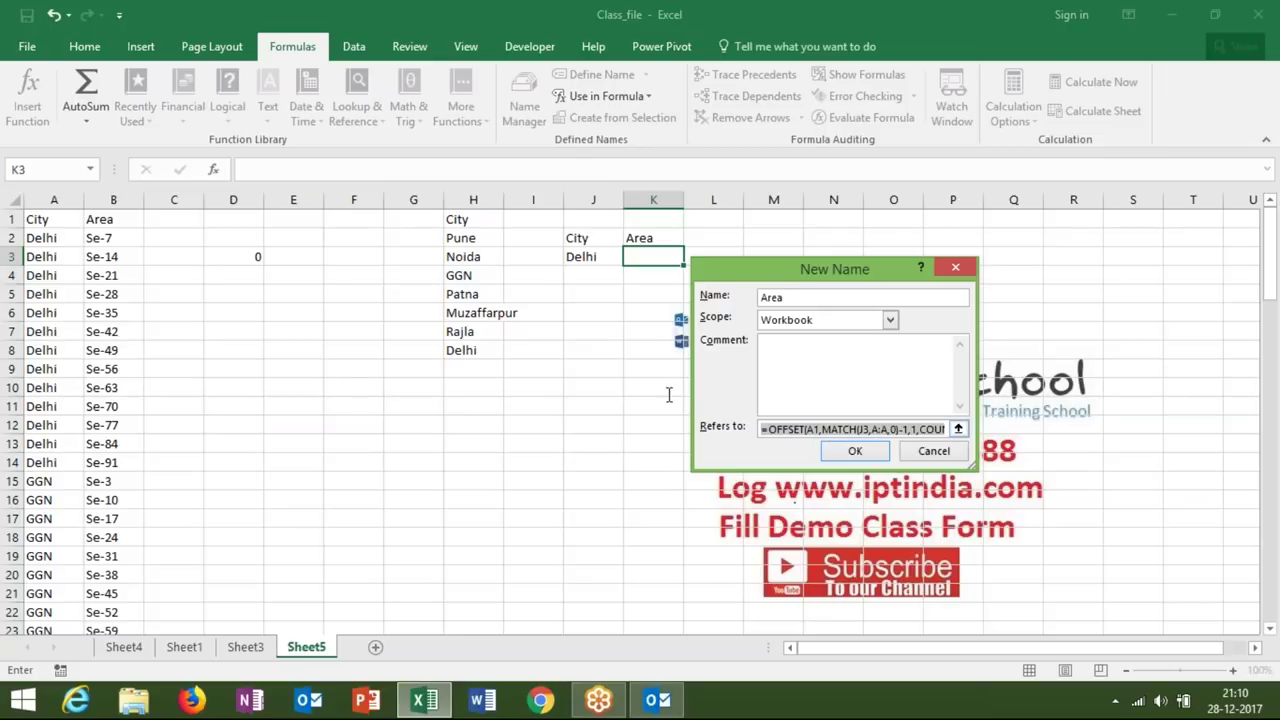
click(813, 429)
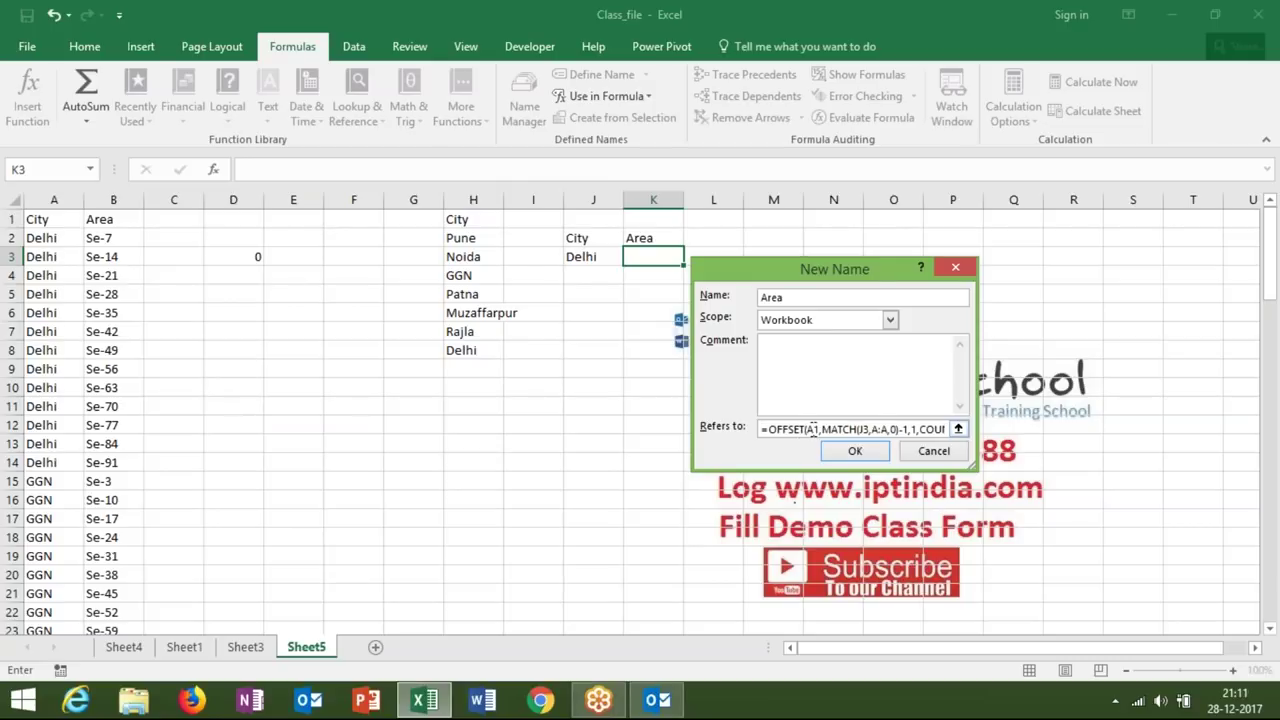
key(F4)
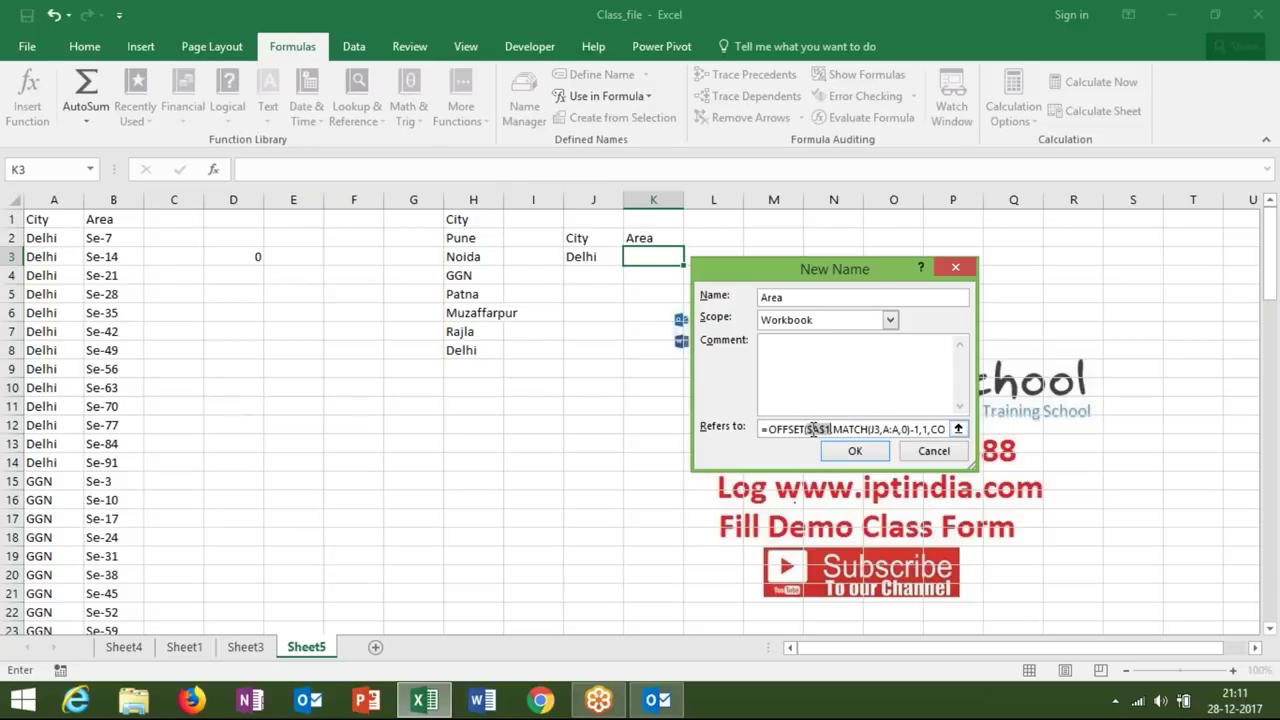
click(876, 430)
key(F4)
click(887, 430)
key(BackSpace)
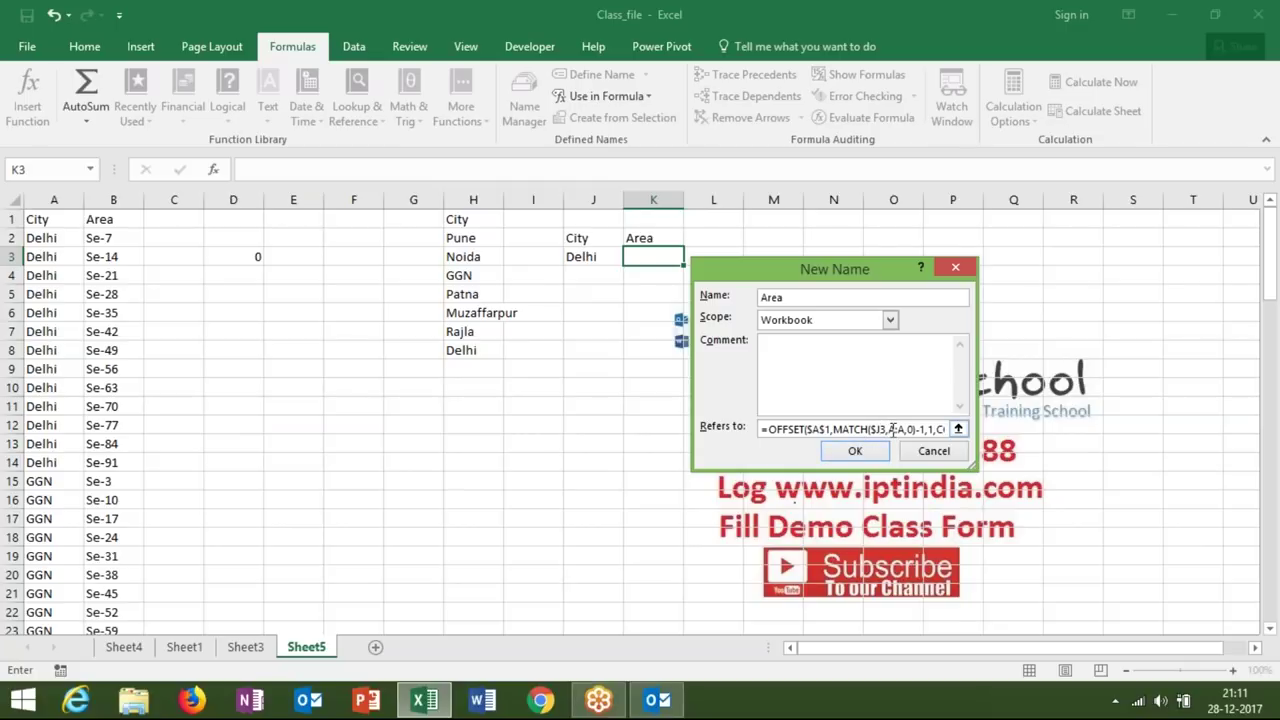
key(F4)
drag(926, 432, 984, 432)
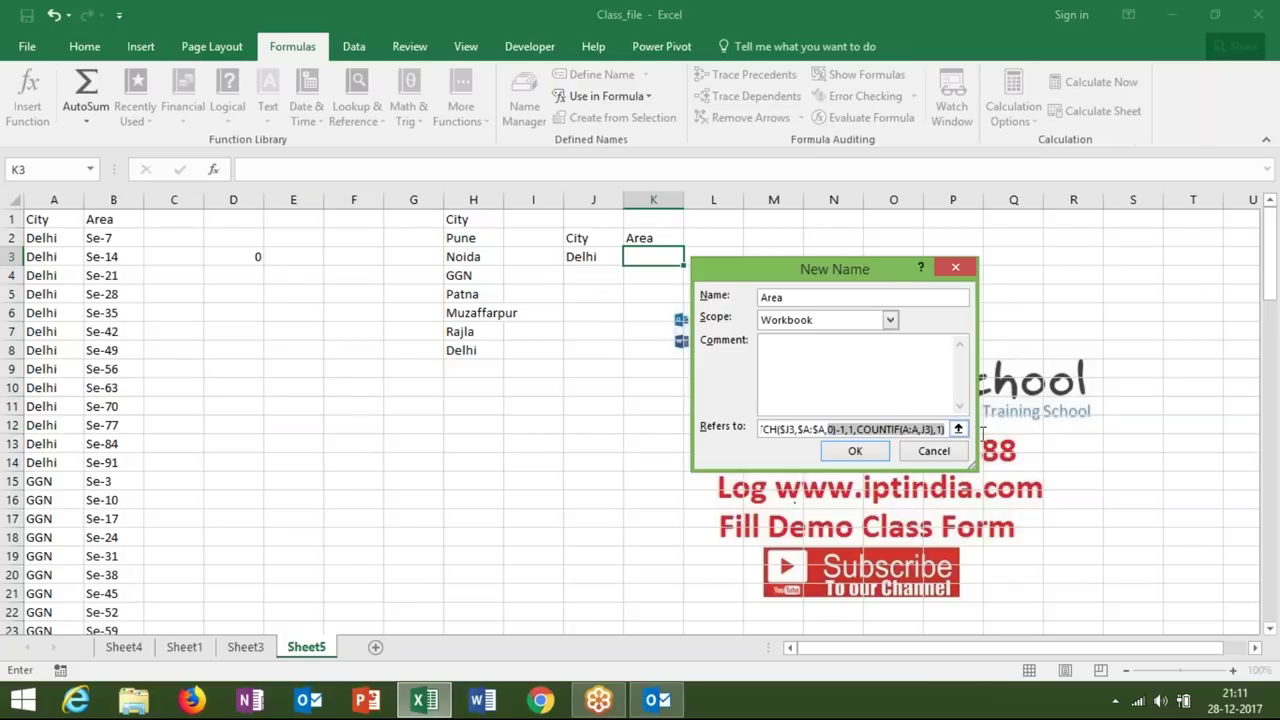
click(910, 431)
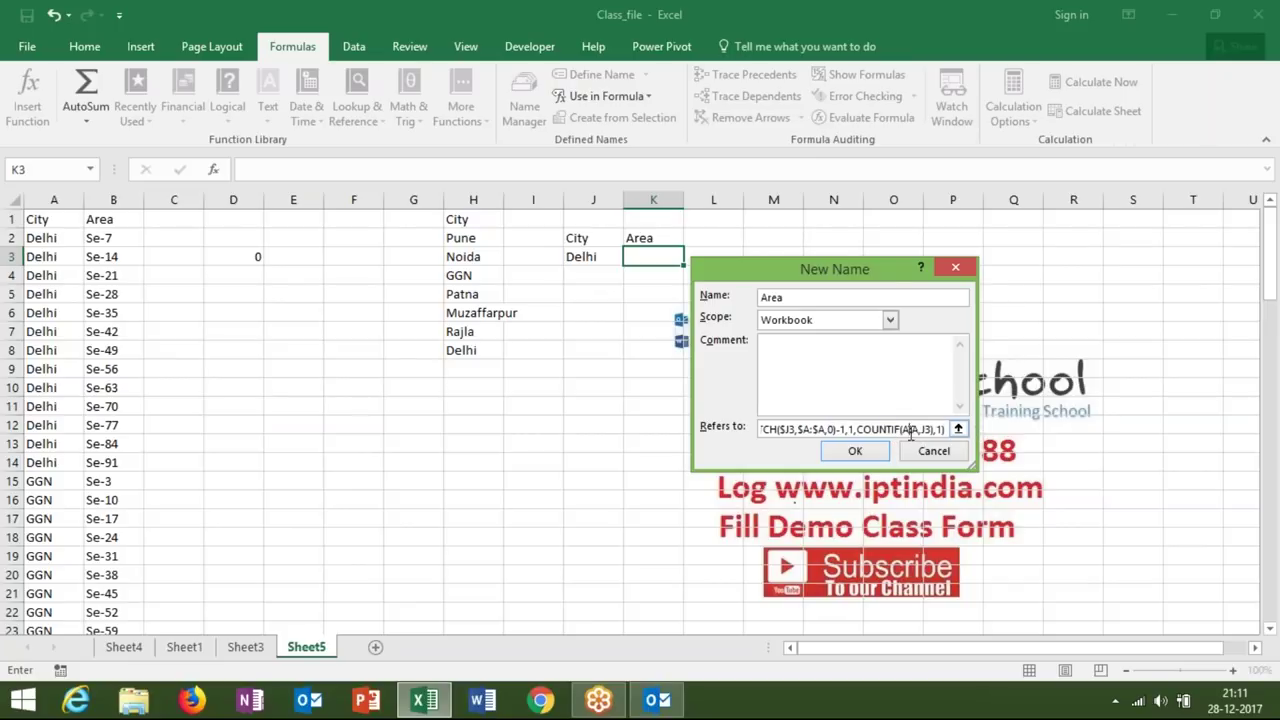
key(F4)
key(F4)
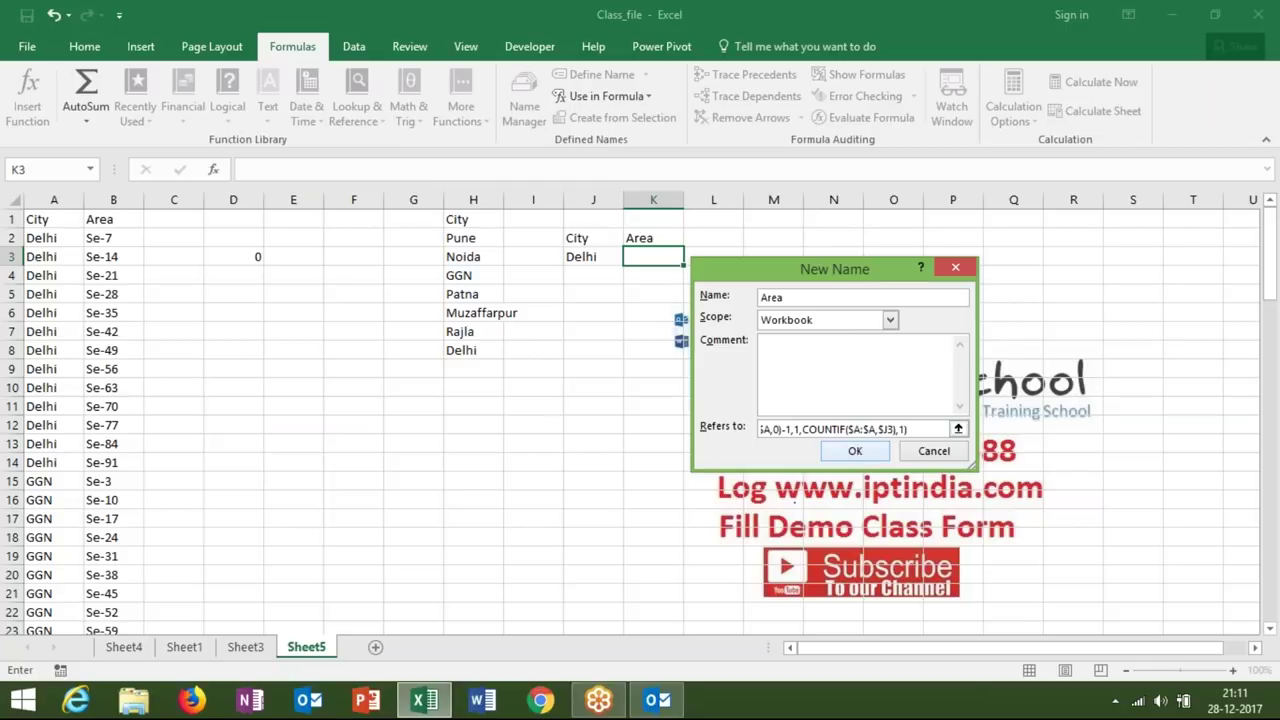
- Save the Area name and give K3 List validation with source =Area
click(884, 451)
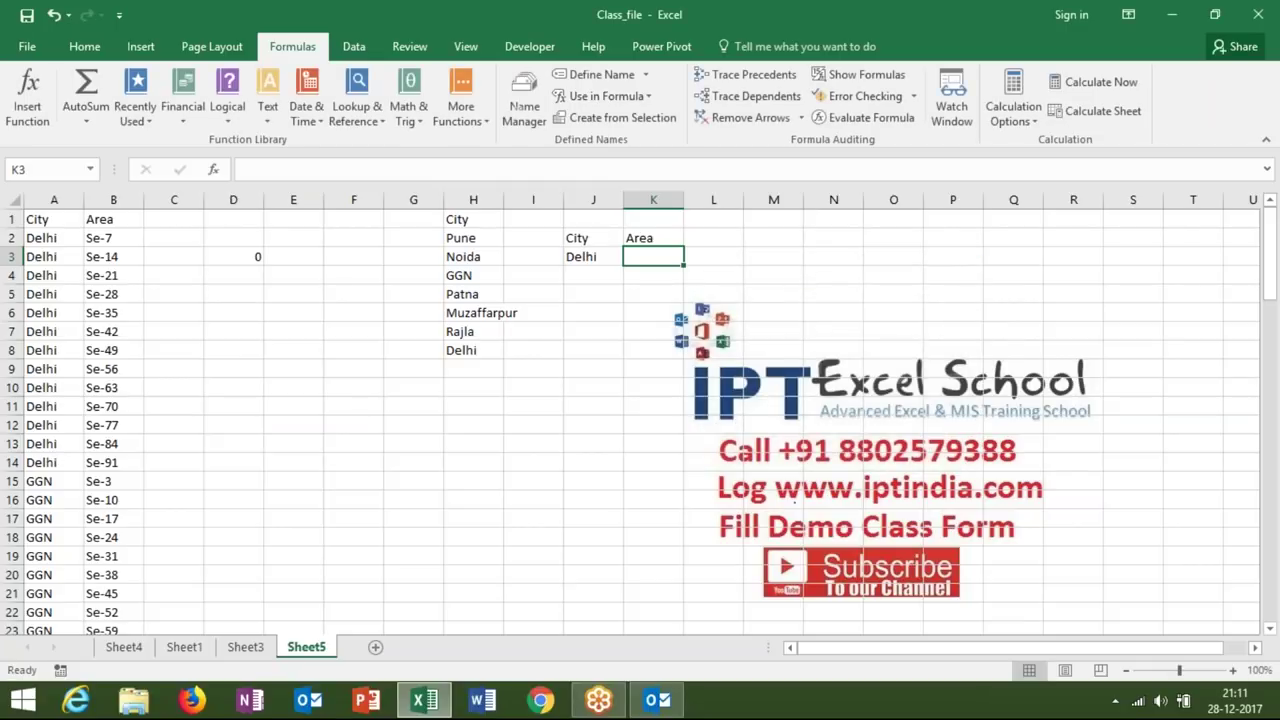
click(833, 120)
key(Escape)
click(345, 51)
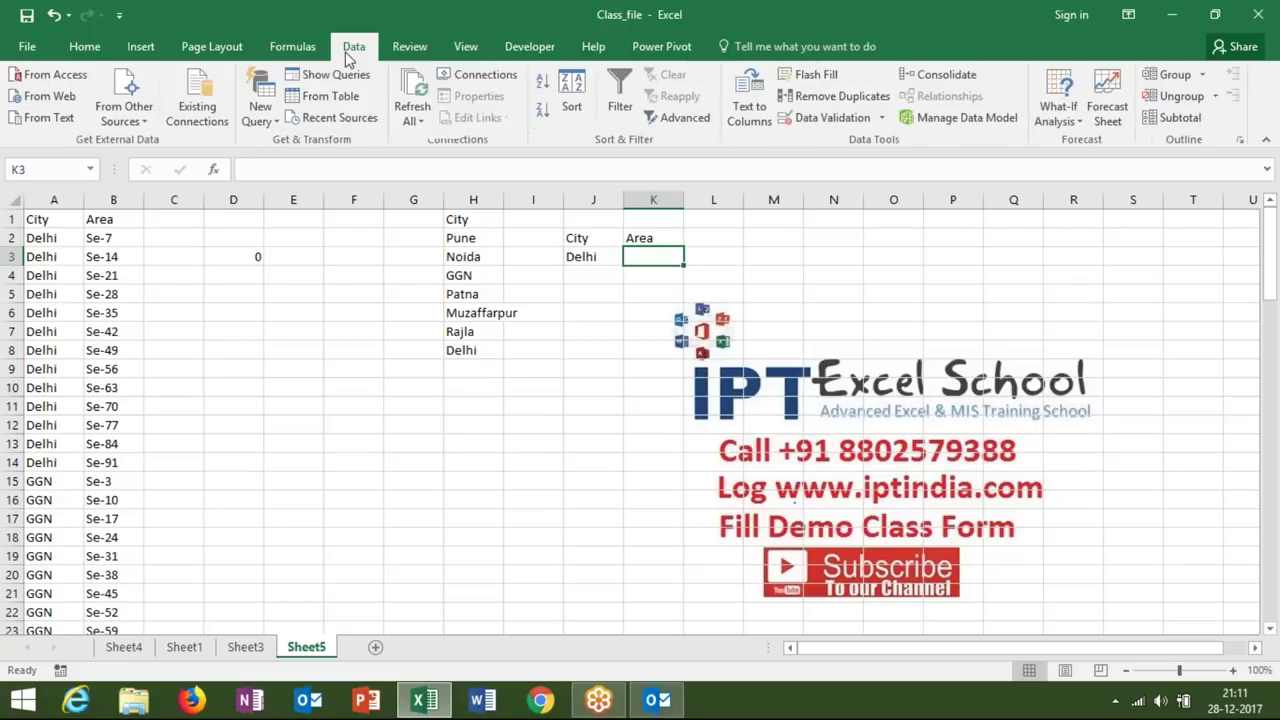
click(815, 118)
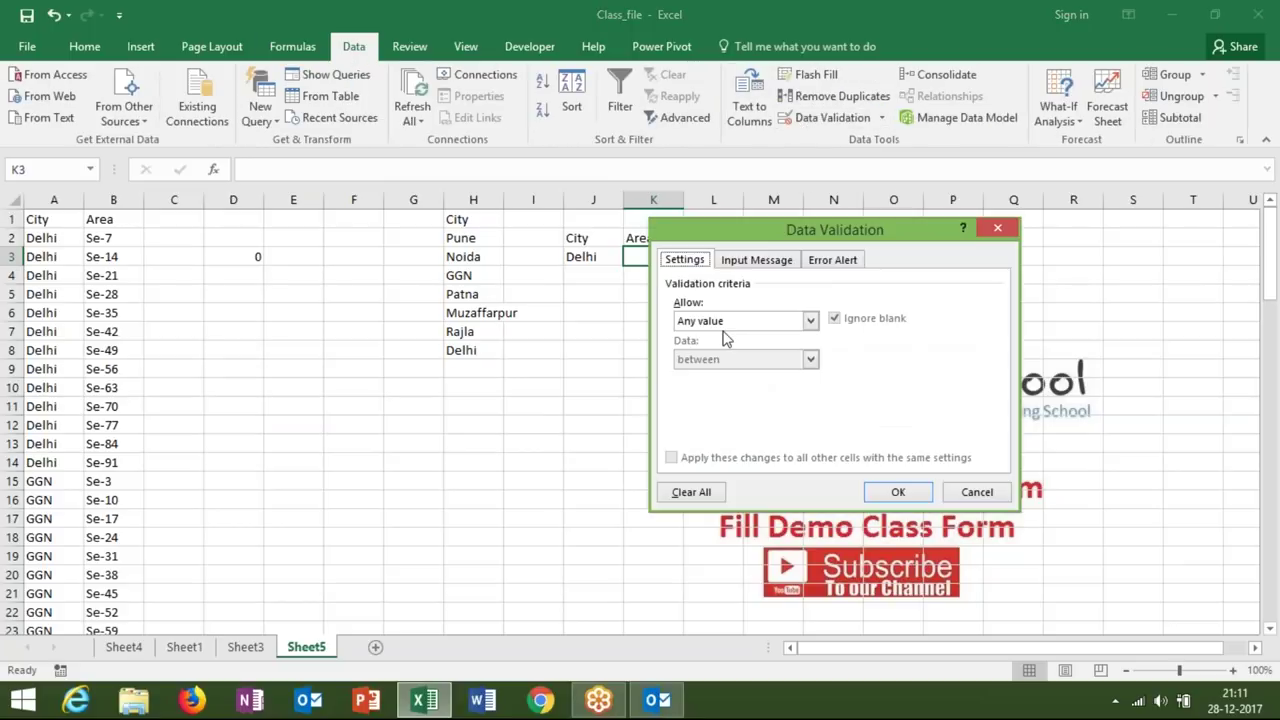
click(726, 322)
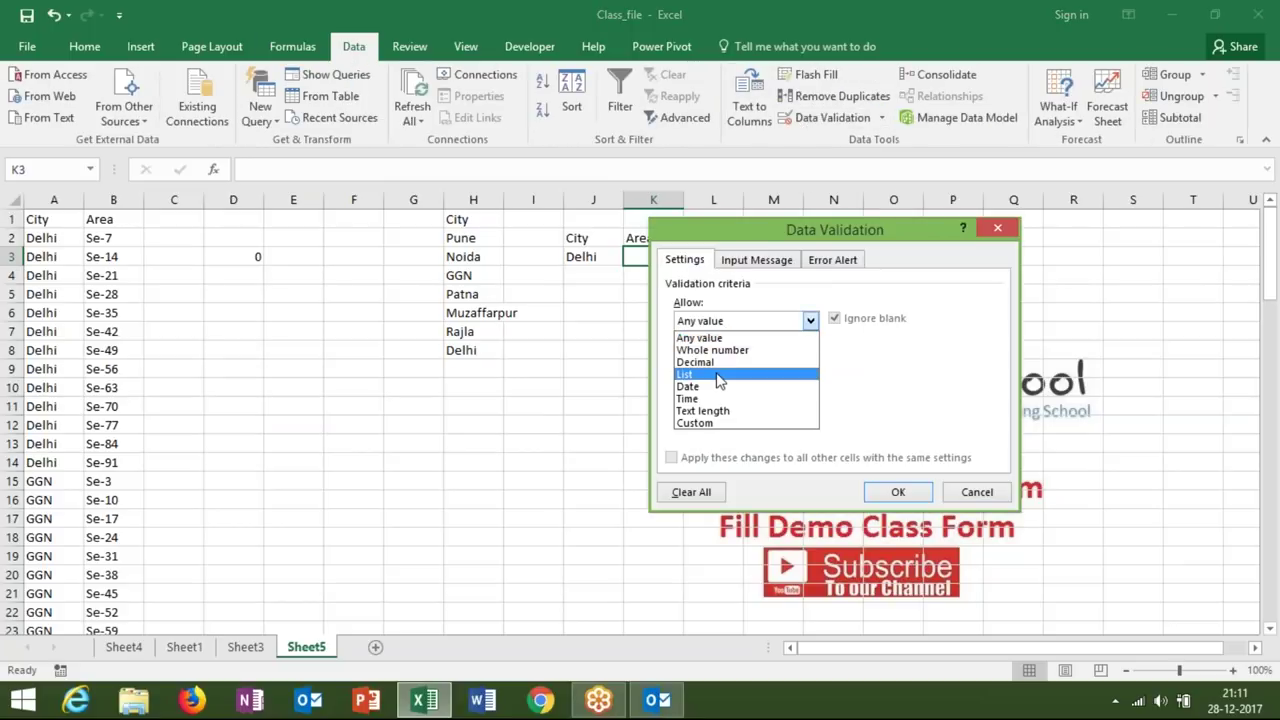
click(717, 375)
click(714, 400)
text(=Area)
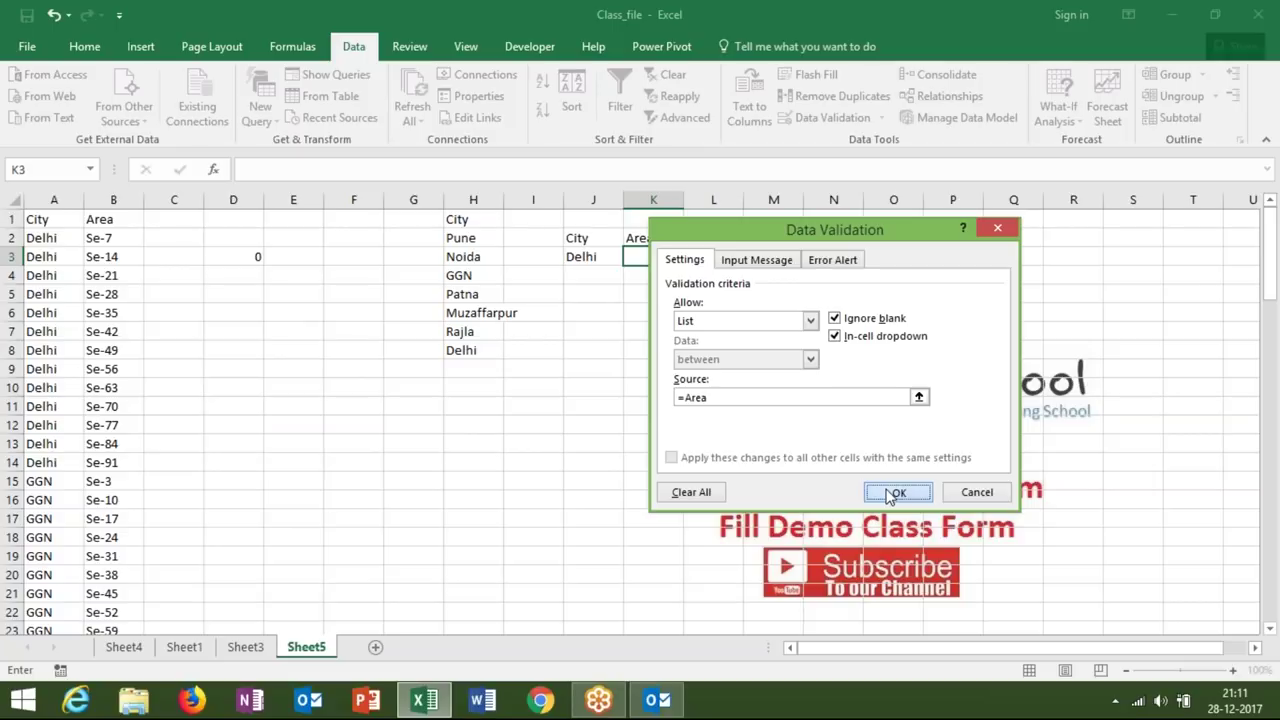
click(895, 492)
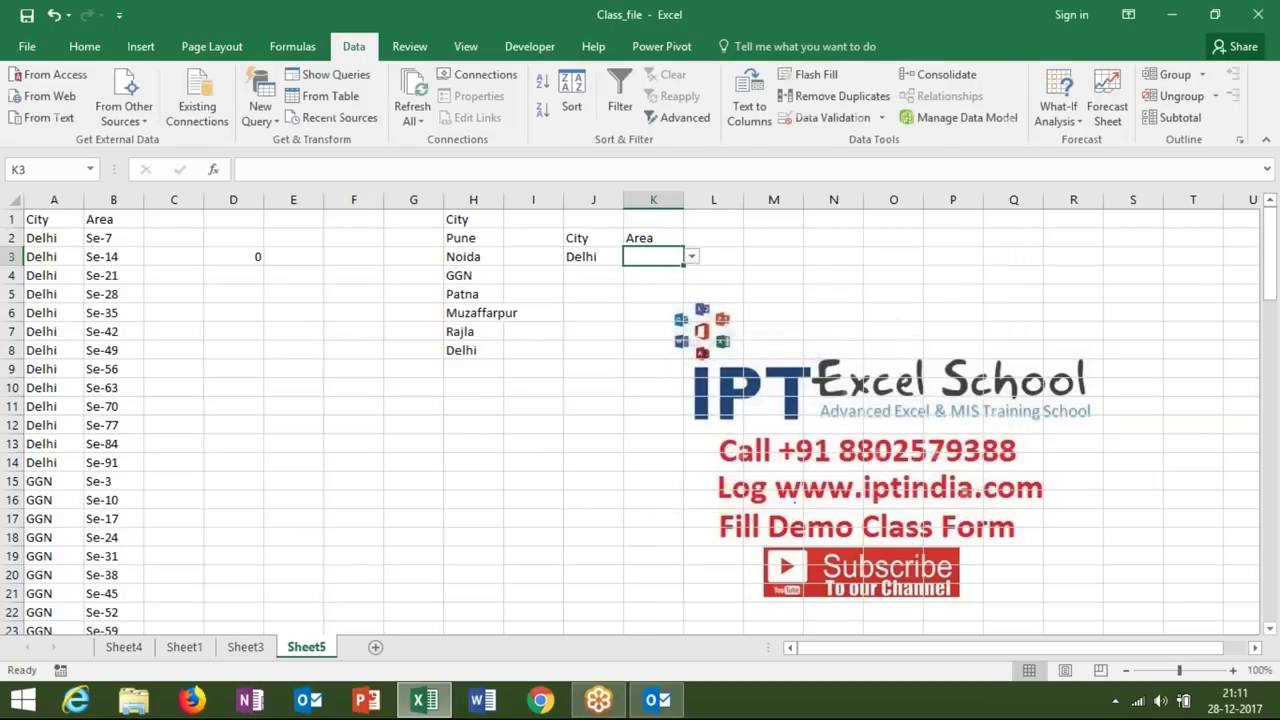
- Check K3's Delhi areas, then switch J3 to Noida and confirm K3 lists Noida's areas
click(691, 257)
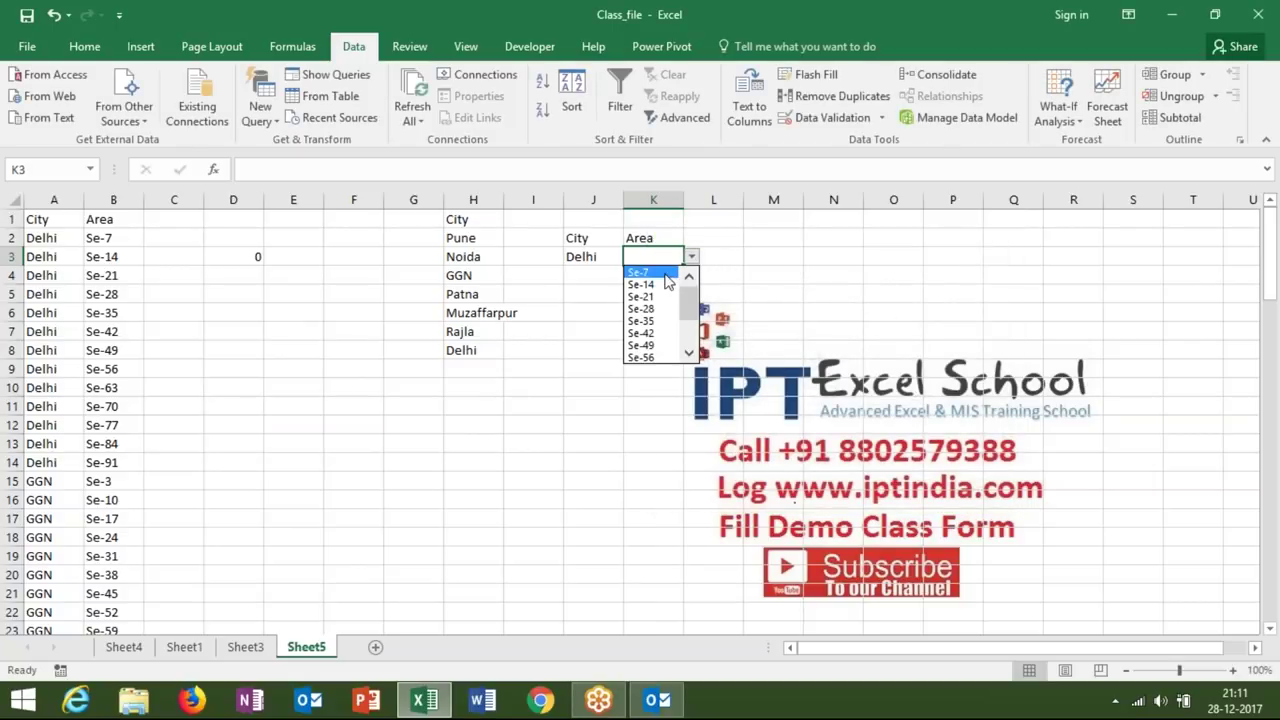
key(Escape)
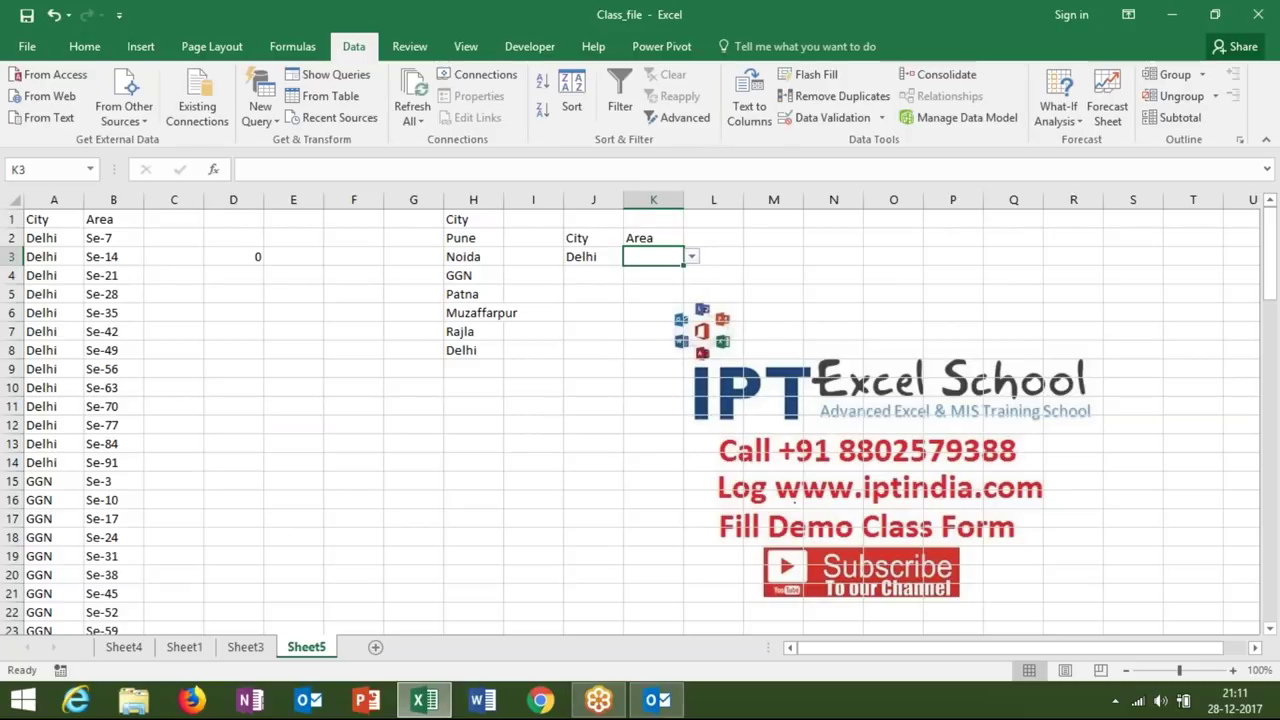
click(609, 256)
click(631, 257)
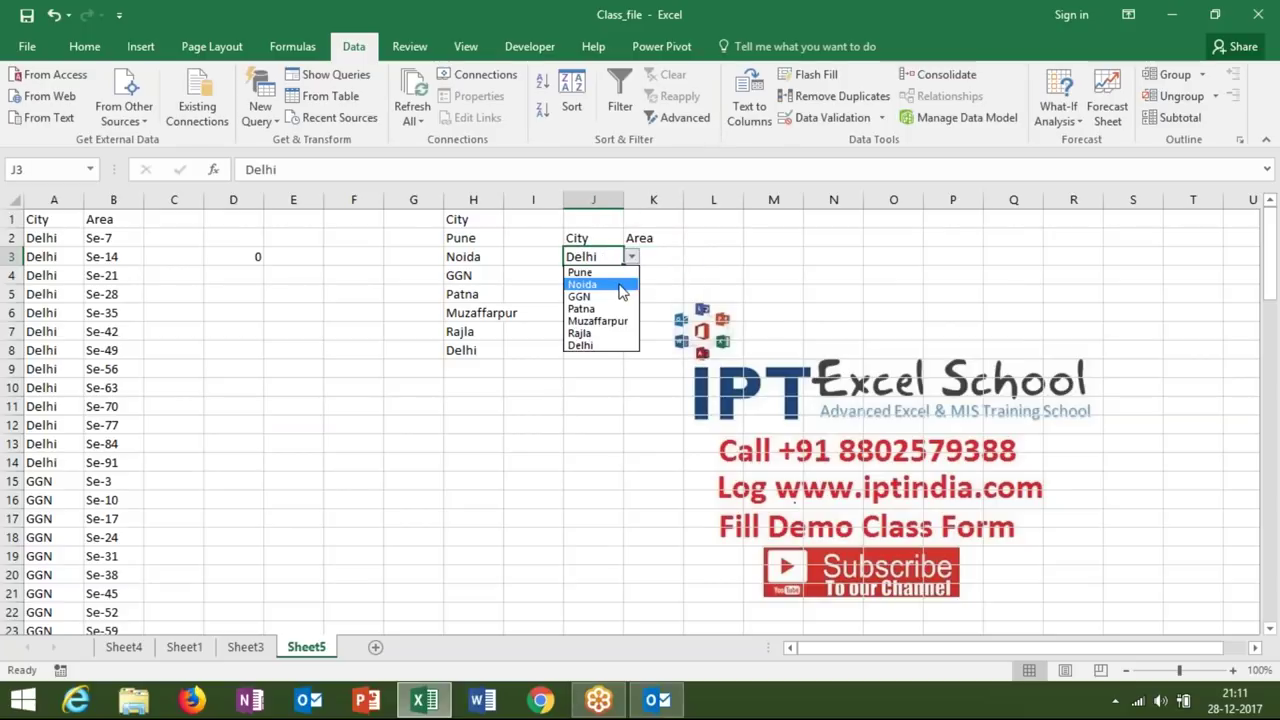
click(622, 285)
click(668, 258)
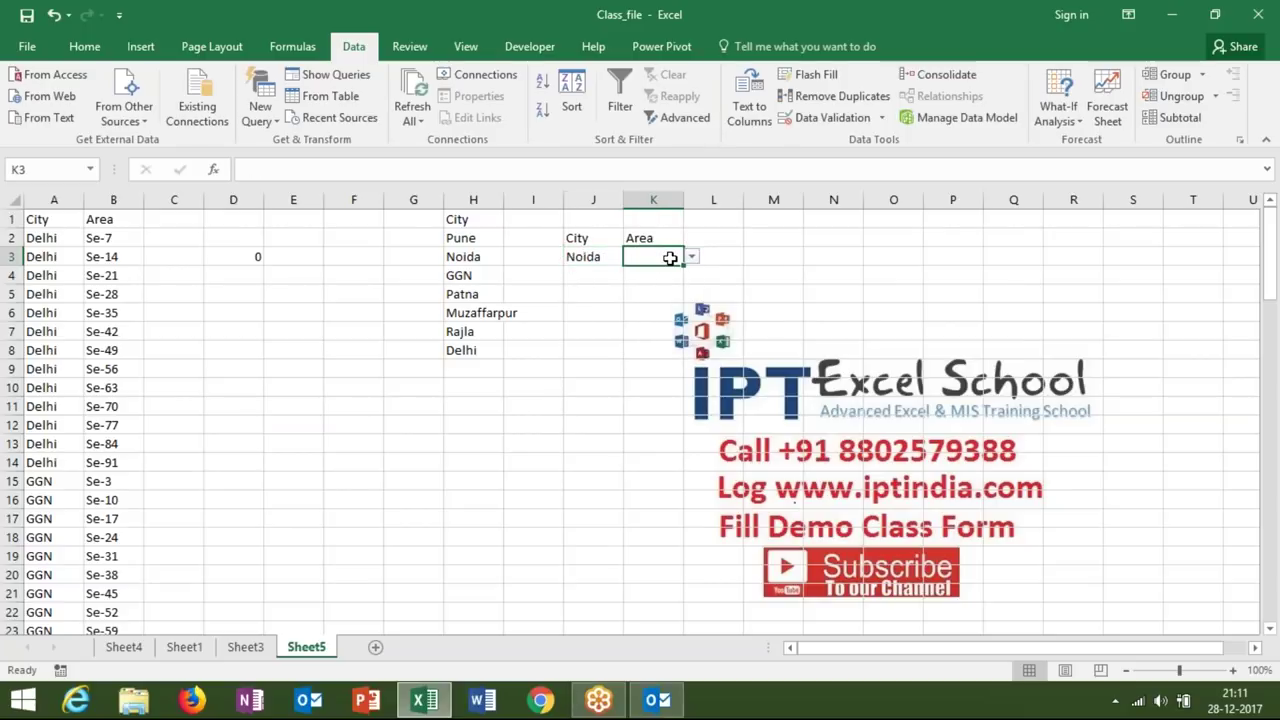
click(691, 257)
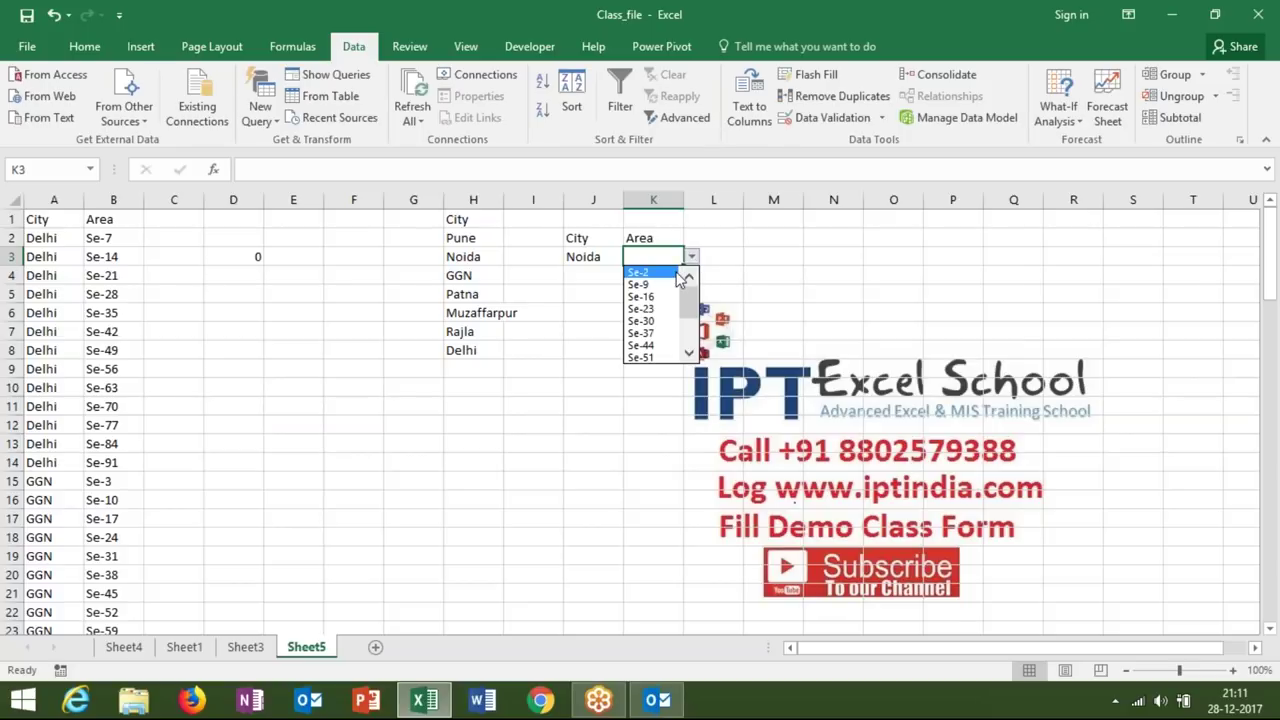
click(605, 260)
- Change the City in J3 to GGN and select K3
click(612, 257)
click(632, 257)
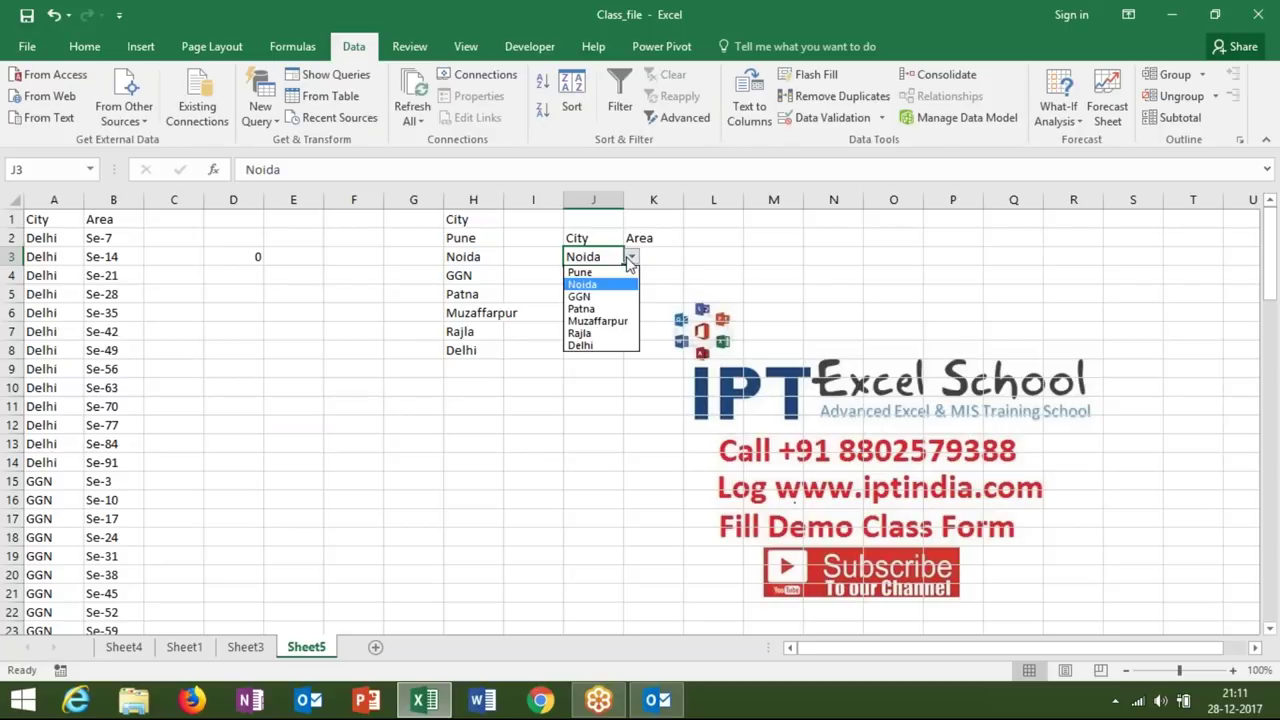
click(622, 294)
click(655, 257)
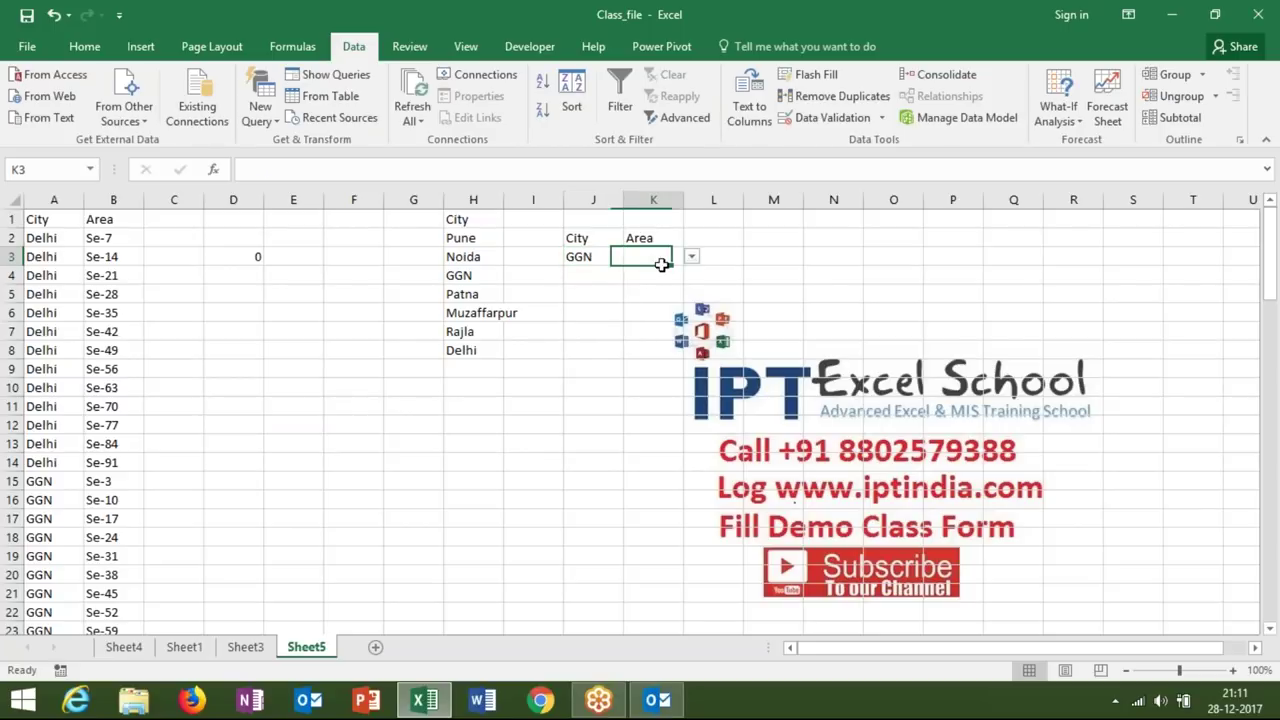
- Display K3's dropdown to see GGN's areas, Se-3 through Se-52
click(691, 257)
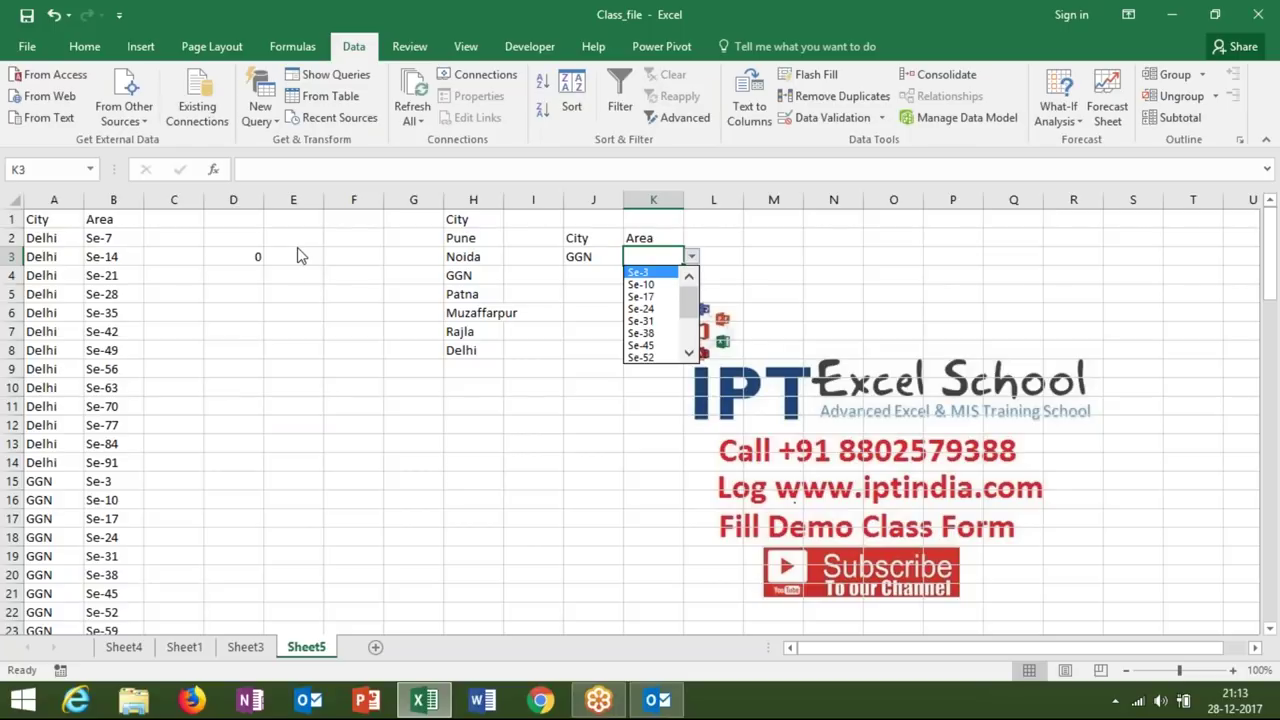
- Save the workbook as 'Advanced Data Validation' in D:\NEW DVD\Formulas
click(32, 50)
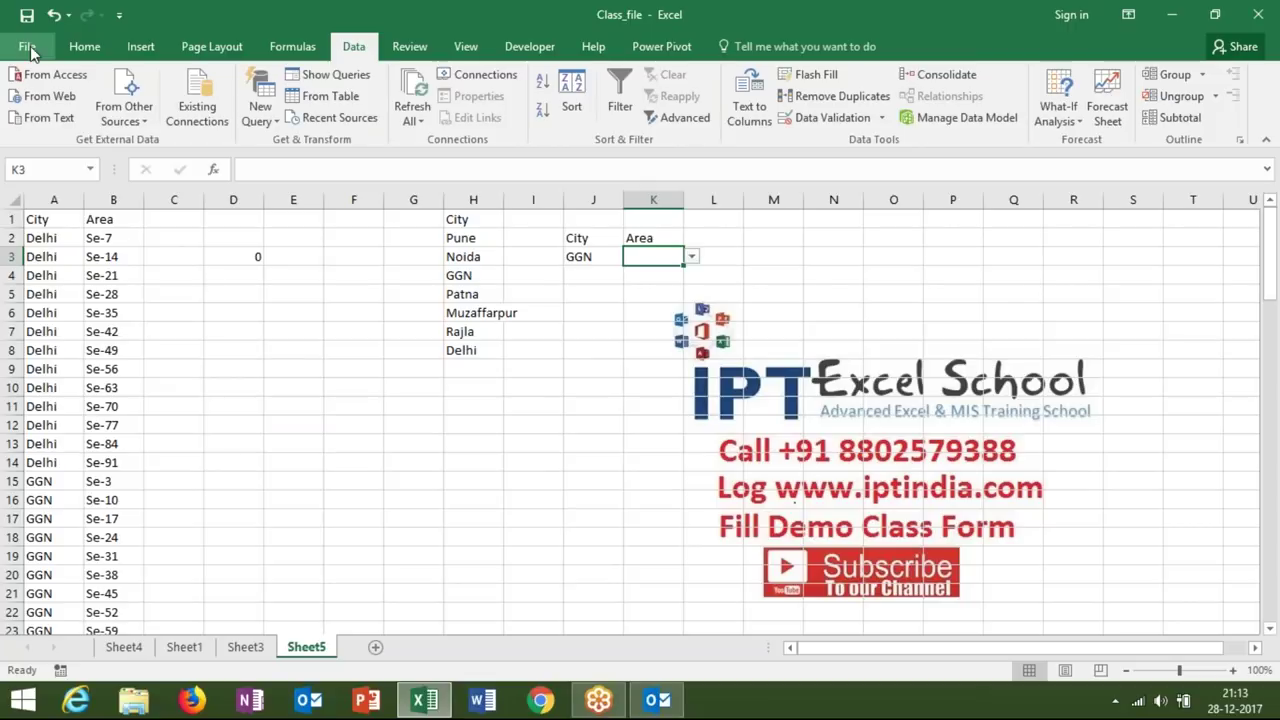
click(28, 47)
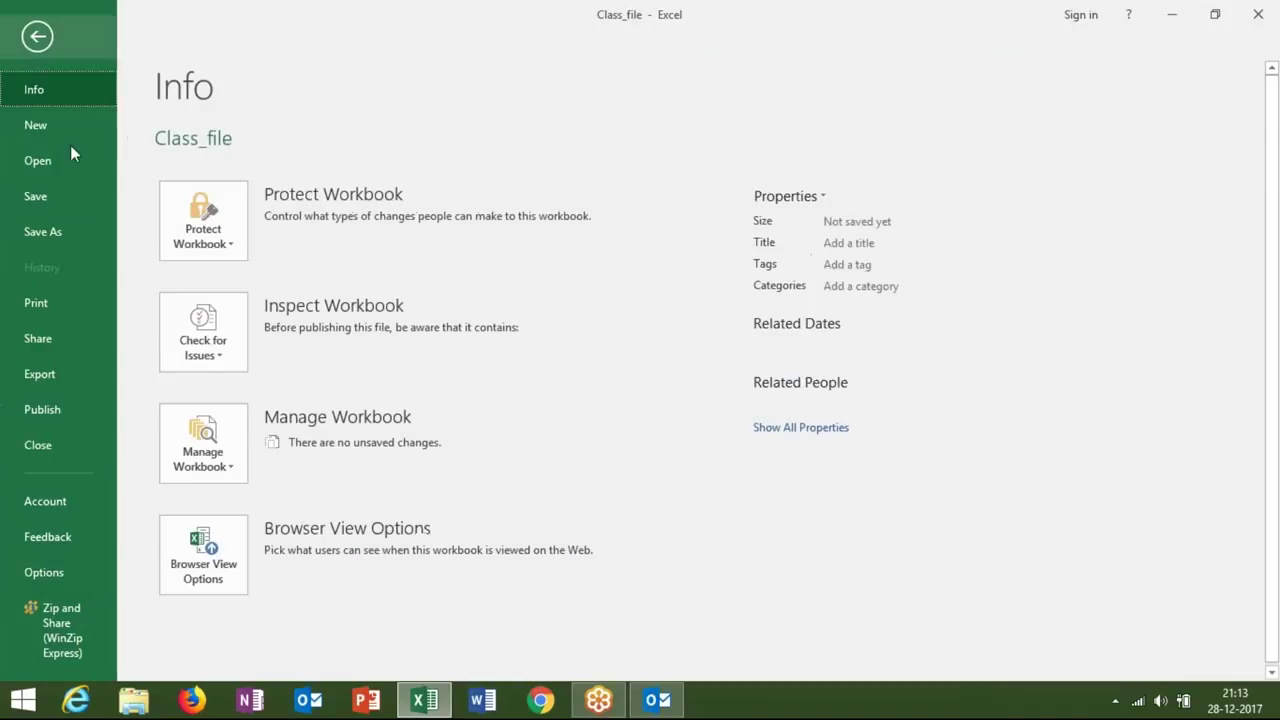
click(45, 231)
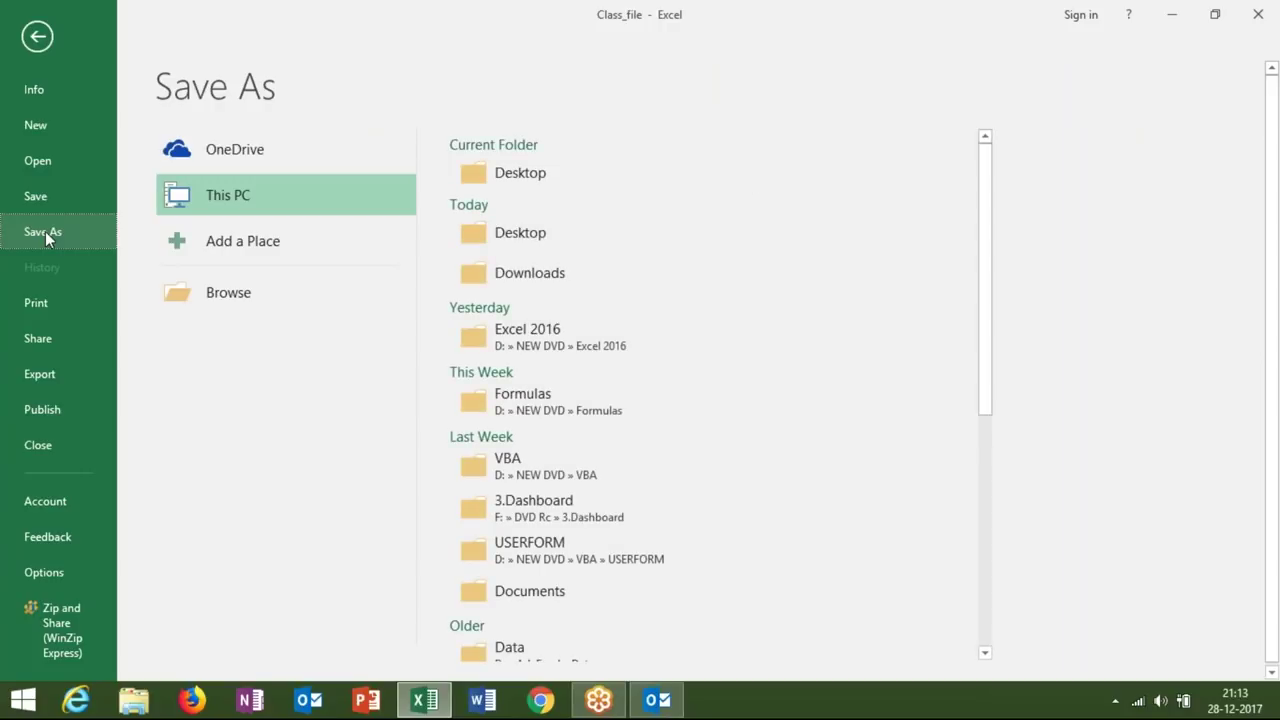
click(497, 234)
key(F12)
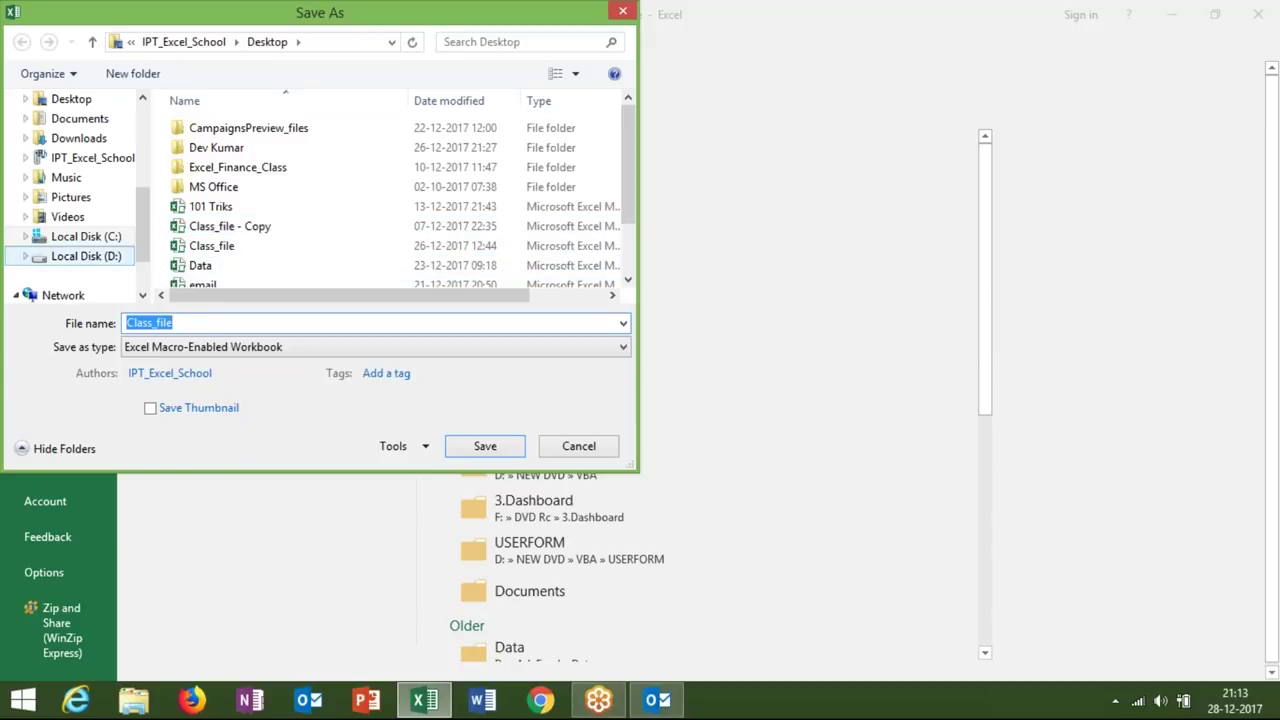
click(86, 256)
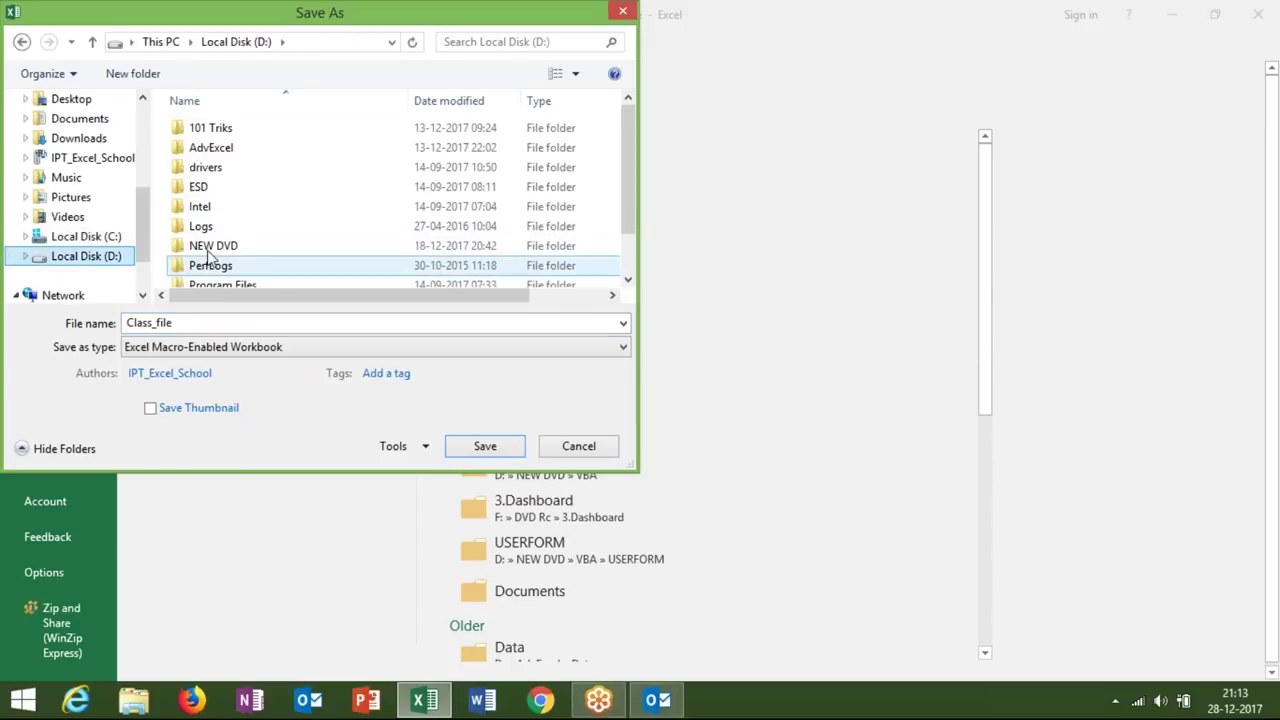
double_click(208, 250)
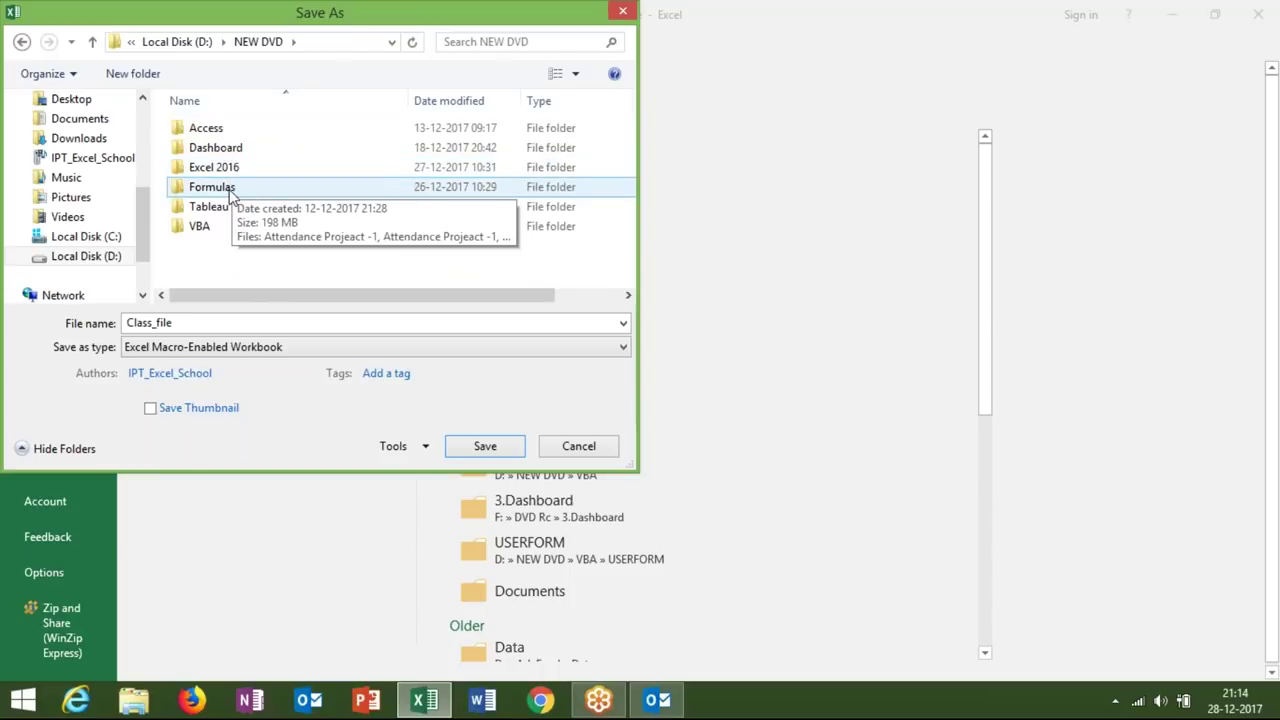
double_click(230, 194)
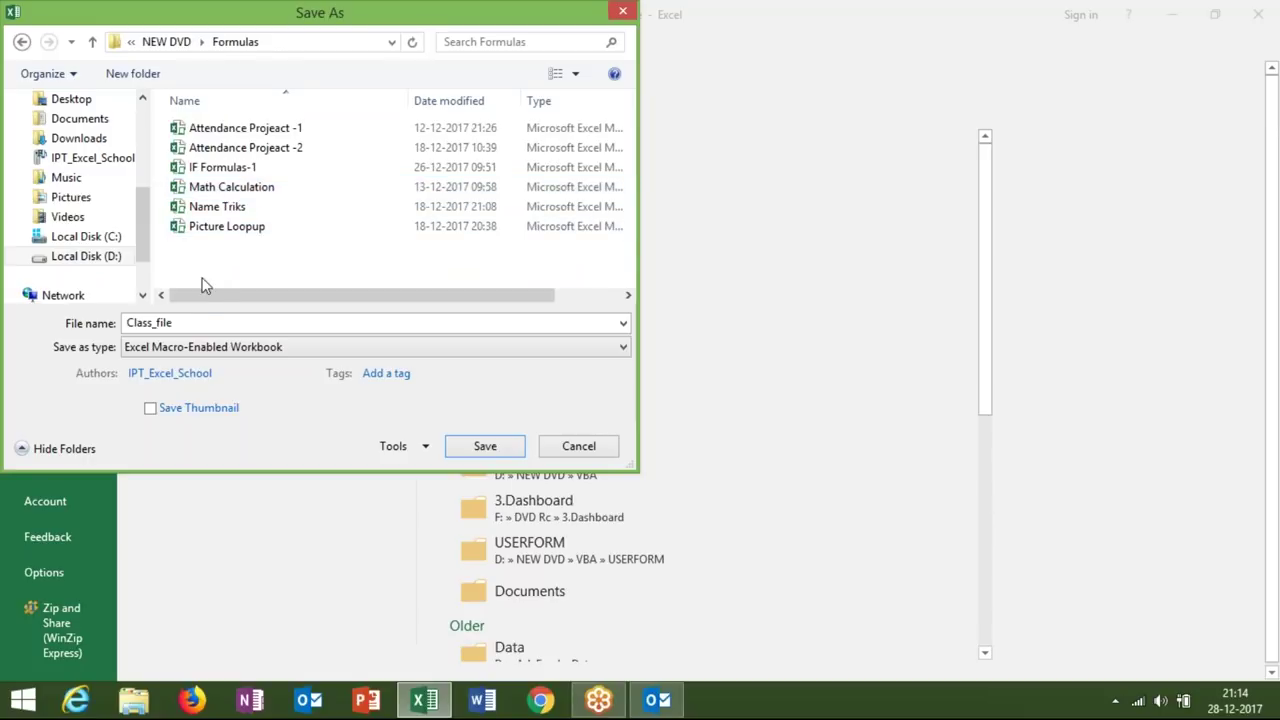
double_click(197, 323)
text(Advanced )
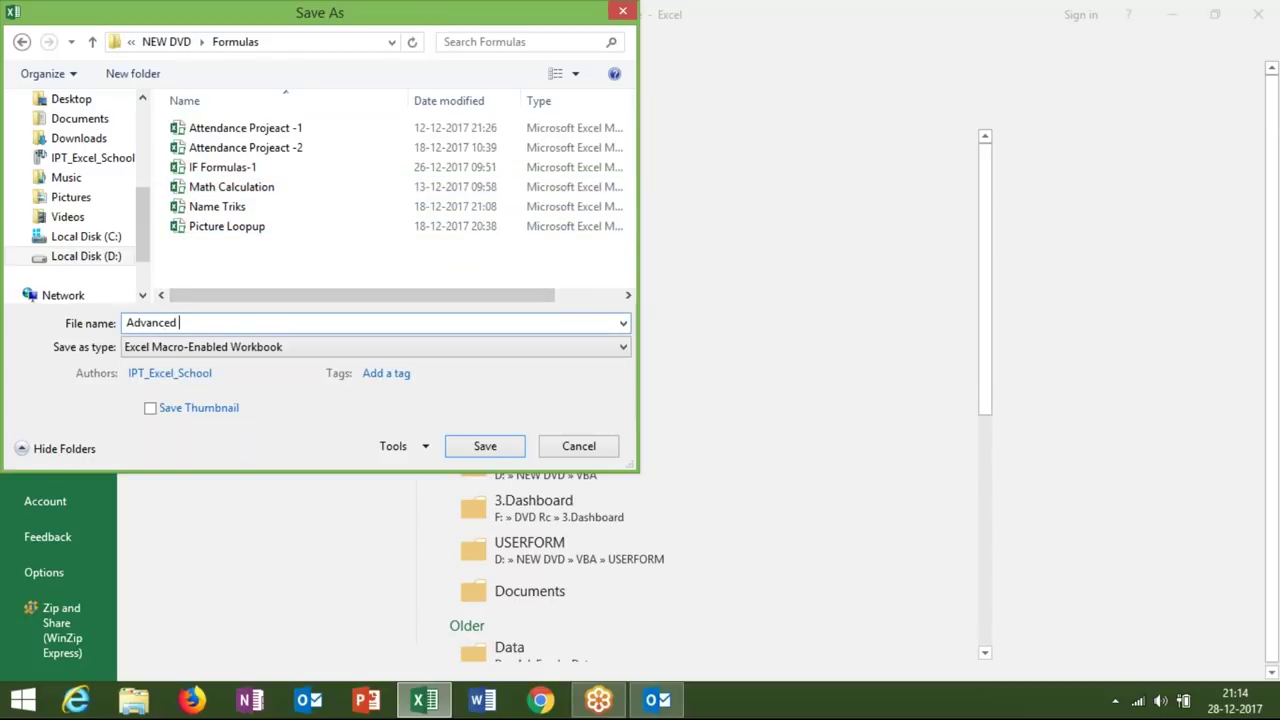
text(Data Validation)
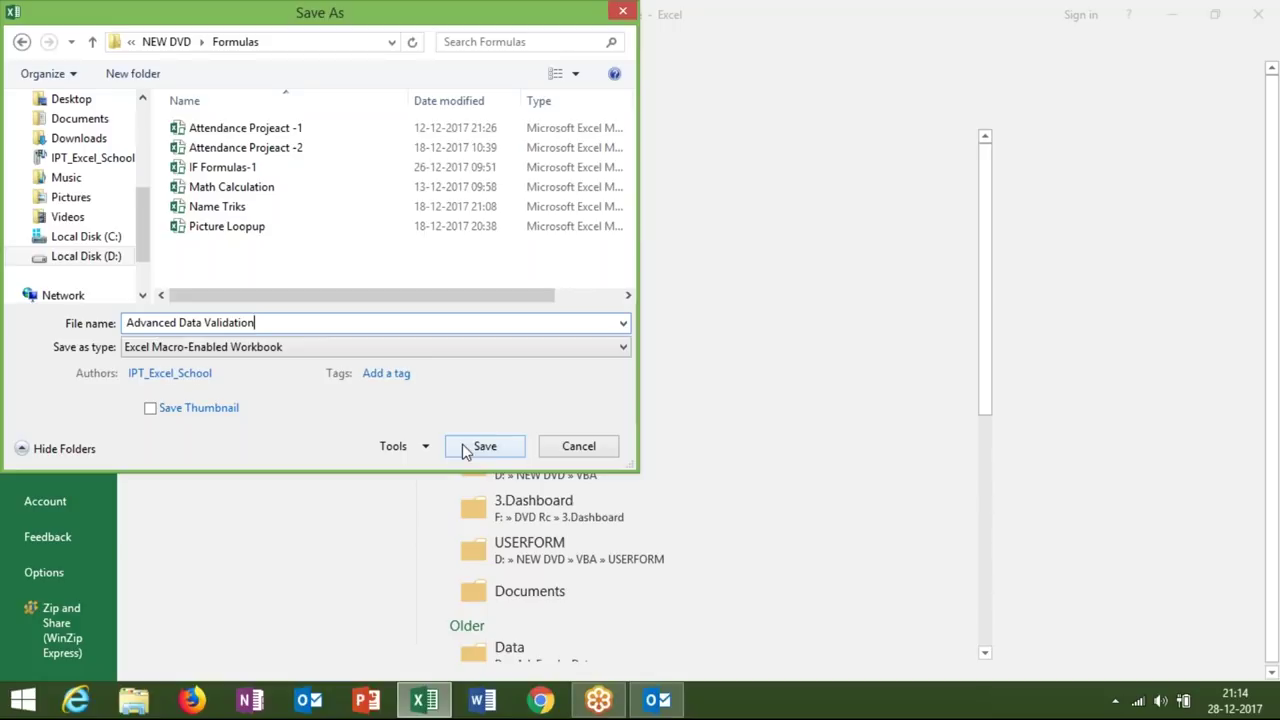
click(465, 450)
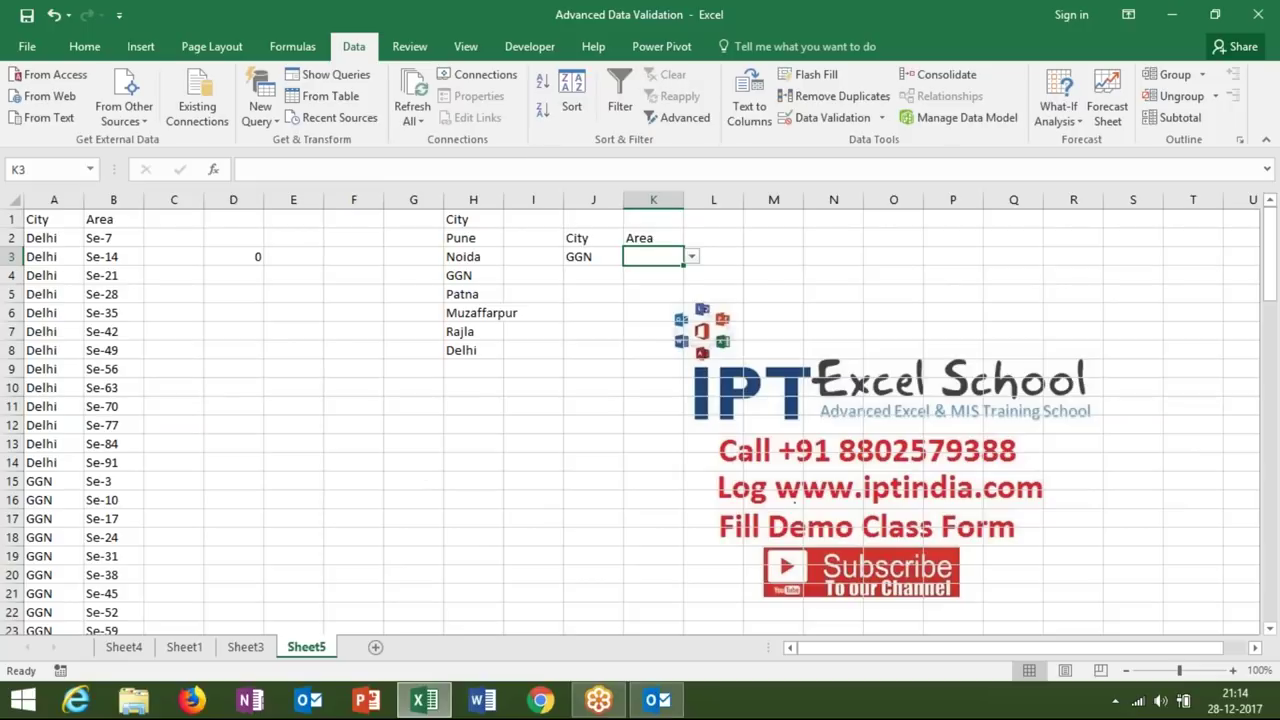
click(691, 257)
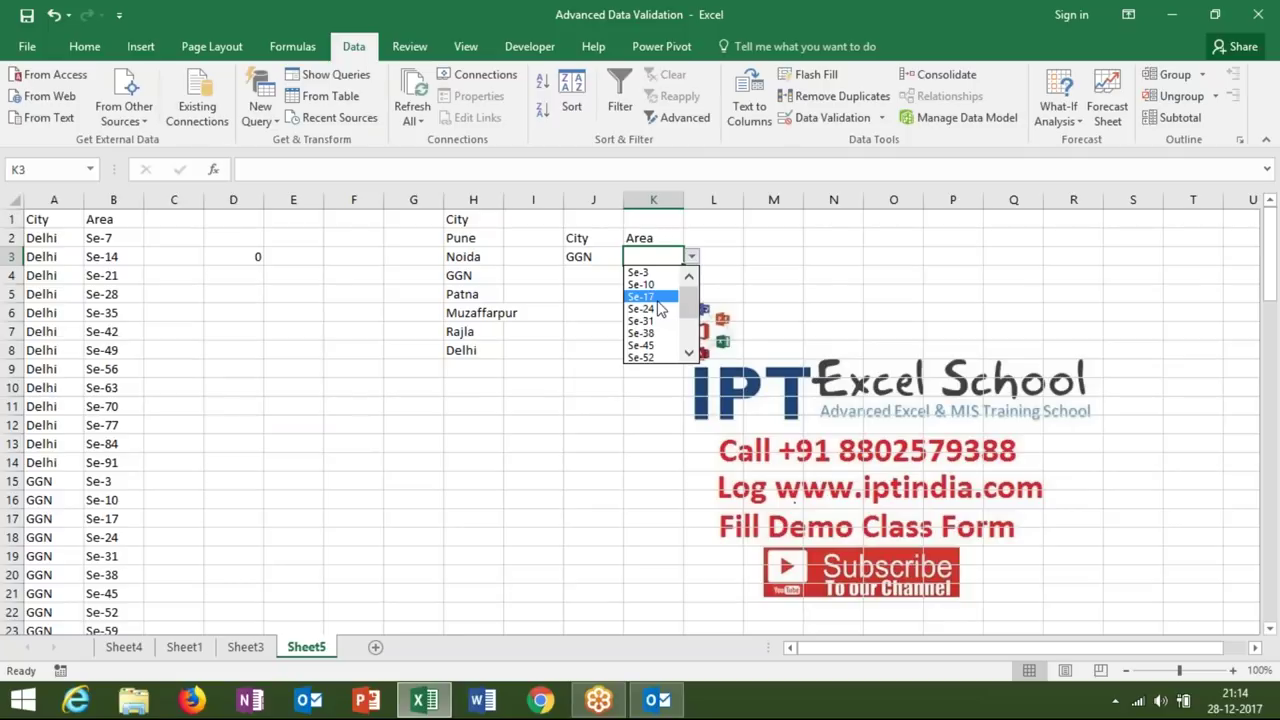
key(Escape)
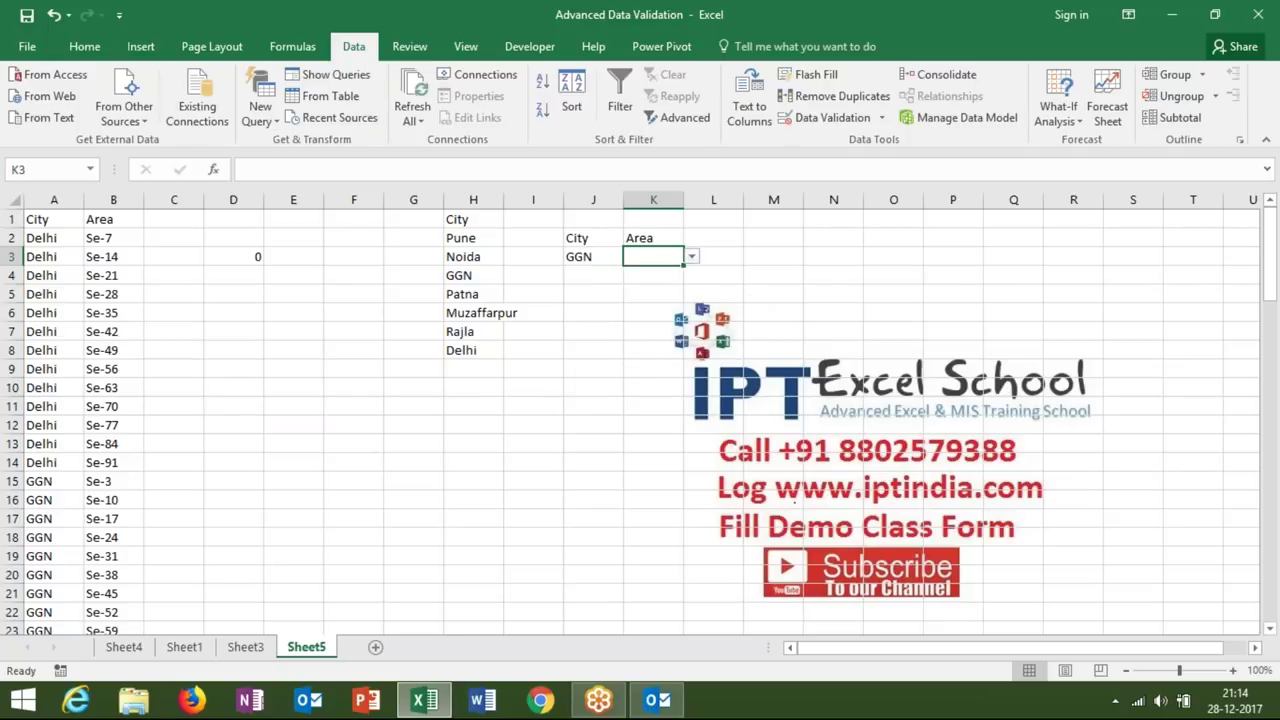